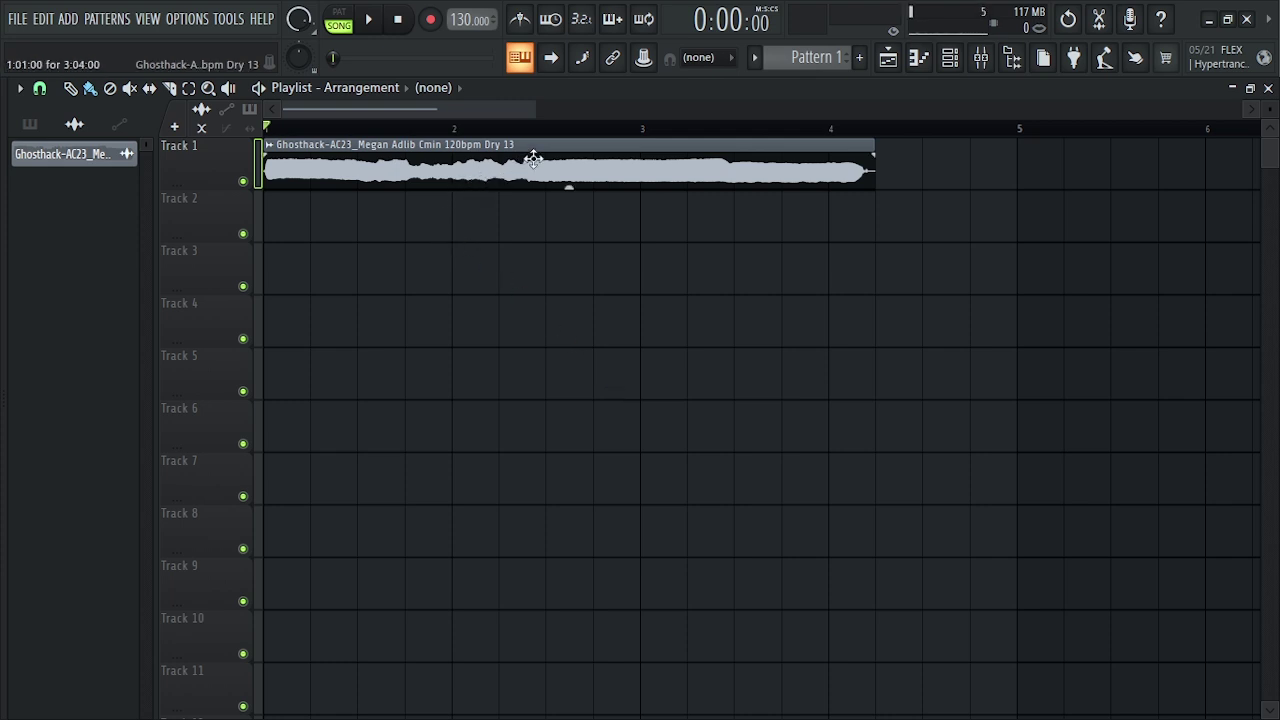
# Switch to Virtual DJ and load the Ghosthack Megan Adlib Cmin 120bpm Dry 13 sample onto the left deck to read its key
pyautogui.moveTo(536, 110); pyautogui.dragTo(792, 111)
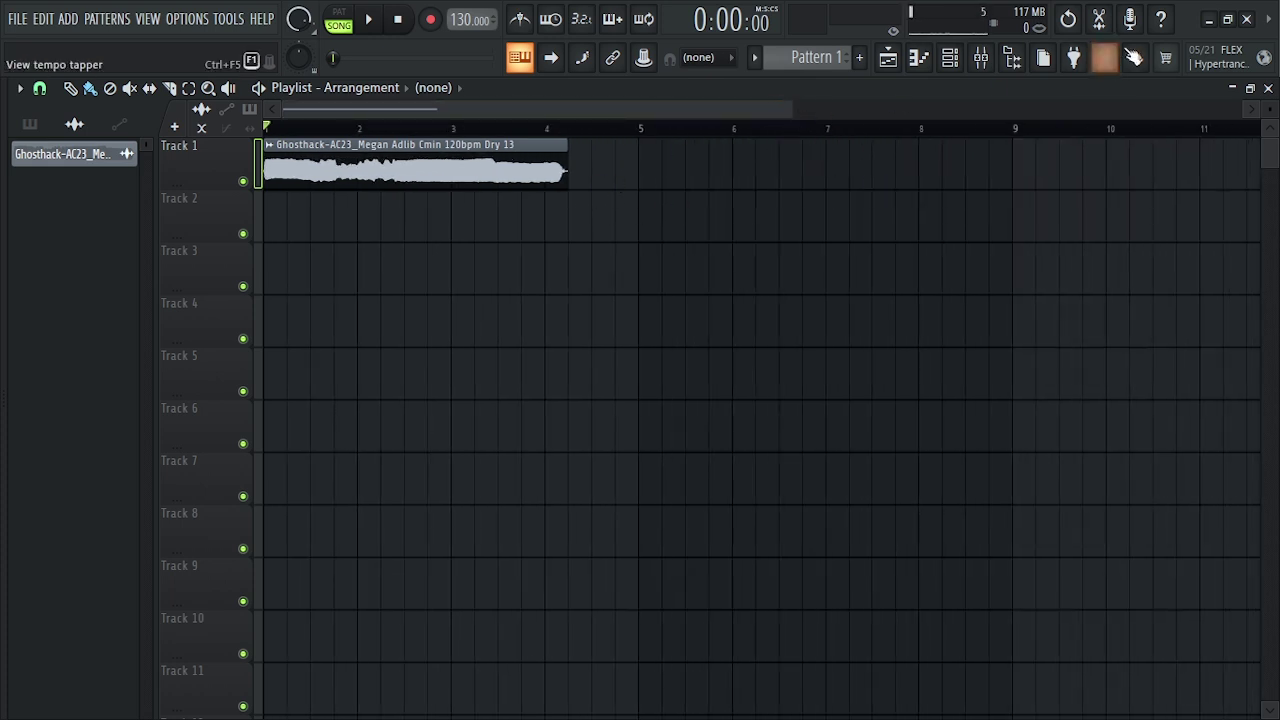
pyautogui.click(1212, 20)
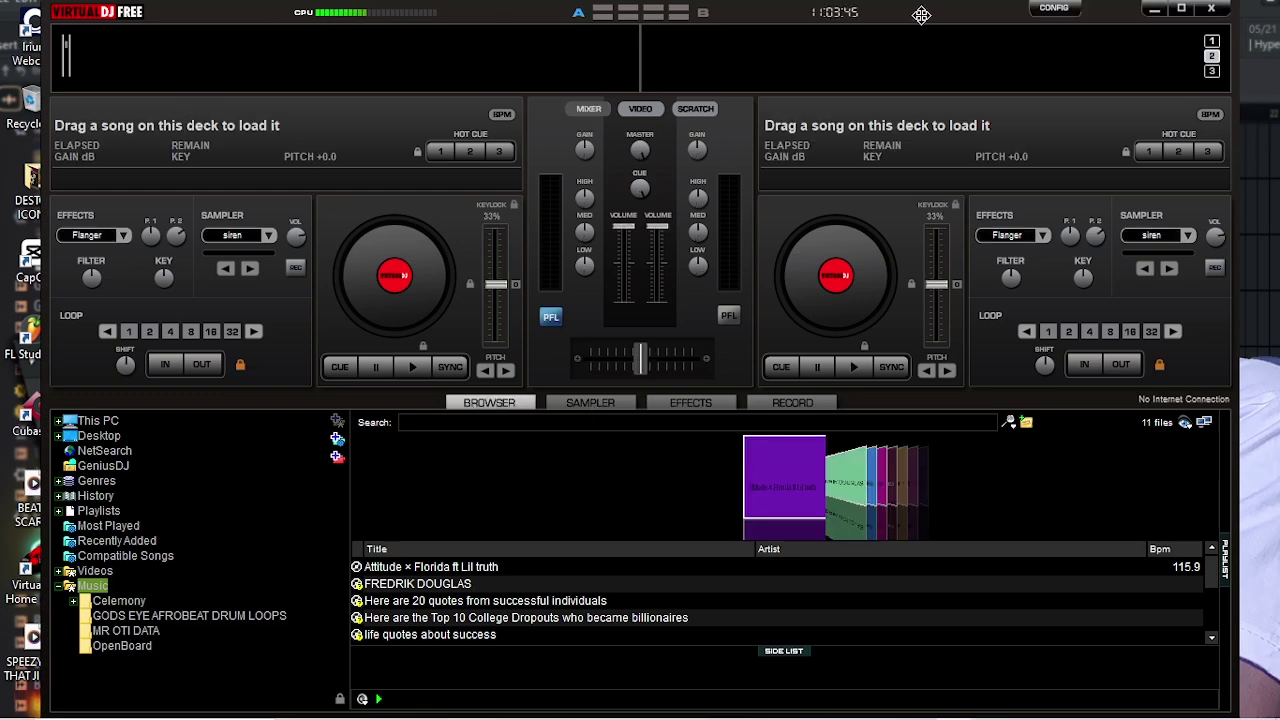
pyautogui.click(1181, 8)
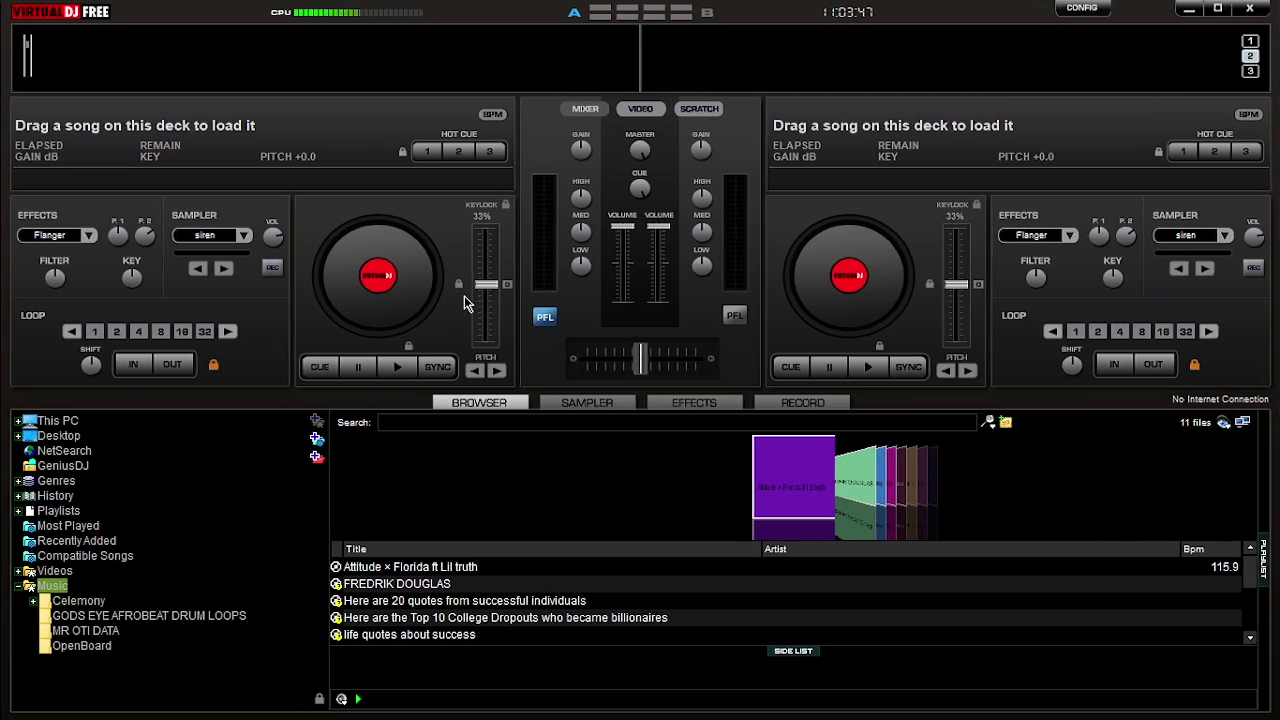
pyautogui.click(1220, 9)
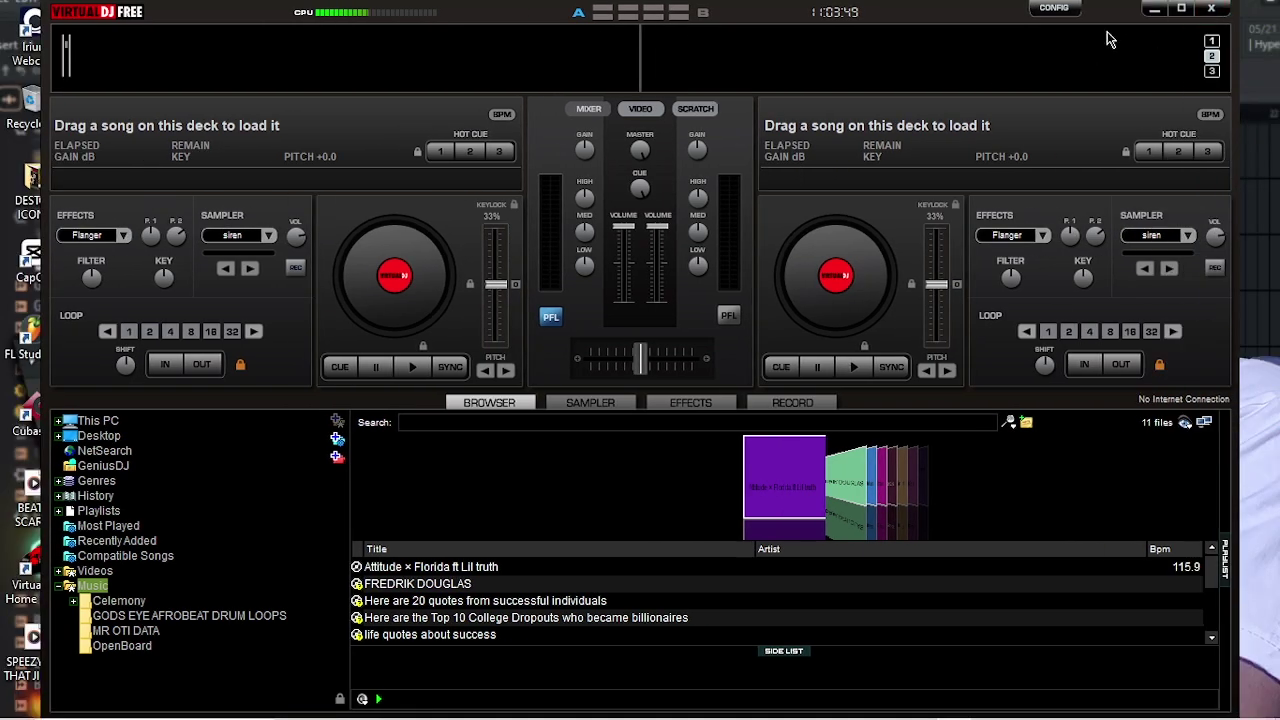
pyautogui.moveTo(461, 16); pyautogui.dragTo(547, 7)
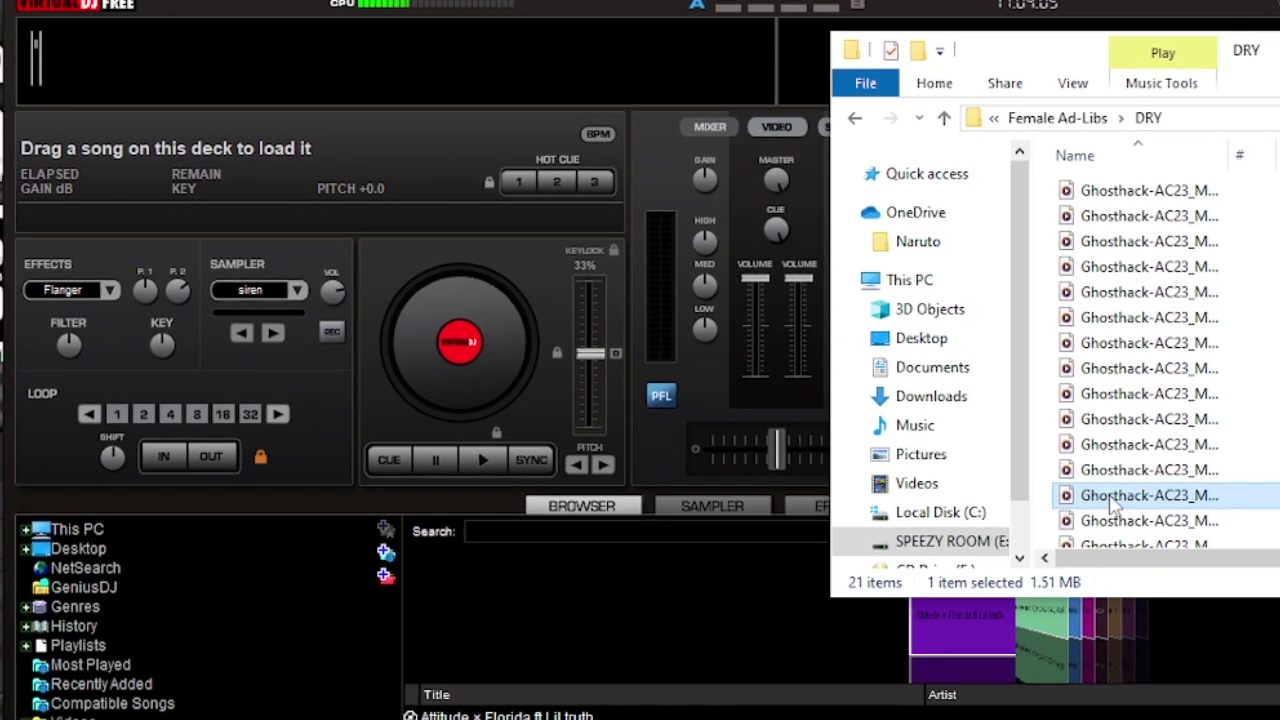
pyautogui.moveTo(1110, 486); pyautogui.dragTo(749, 314)
pyautogui.moveTo(222, 183); pyautogui.dragTo(226, 178)
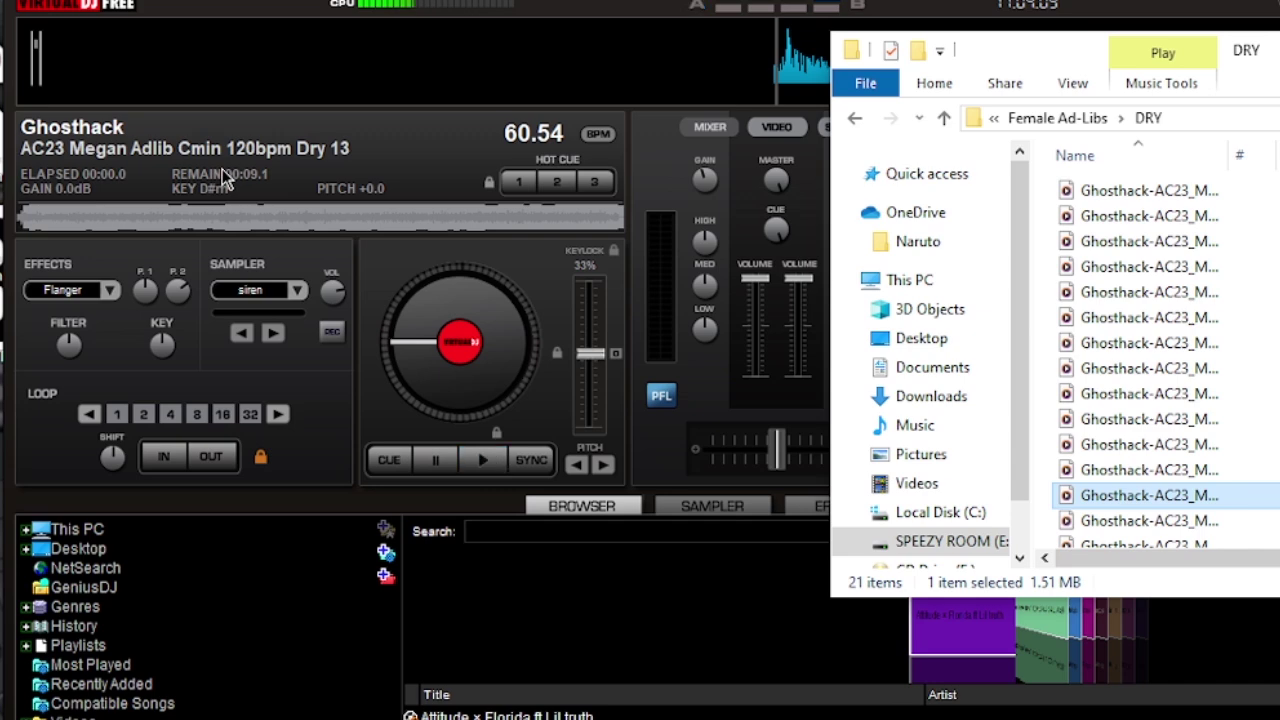
pyautogui.click(596, 9)
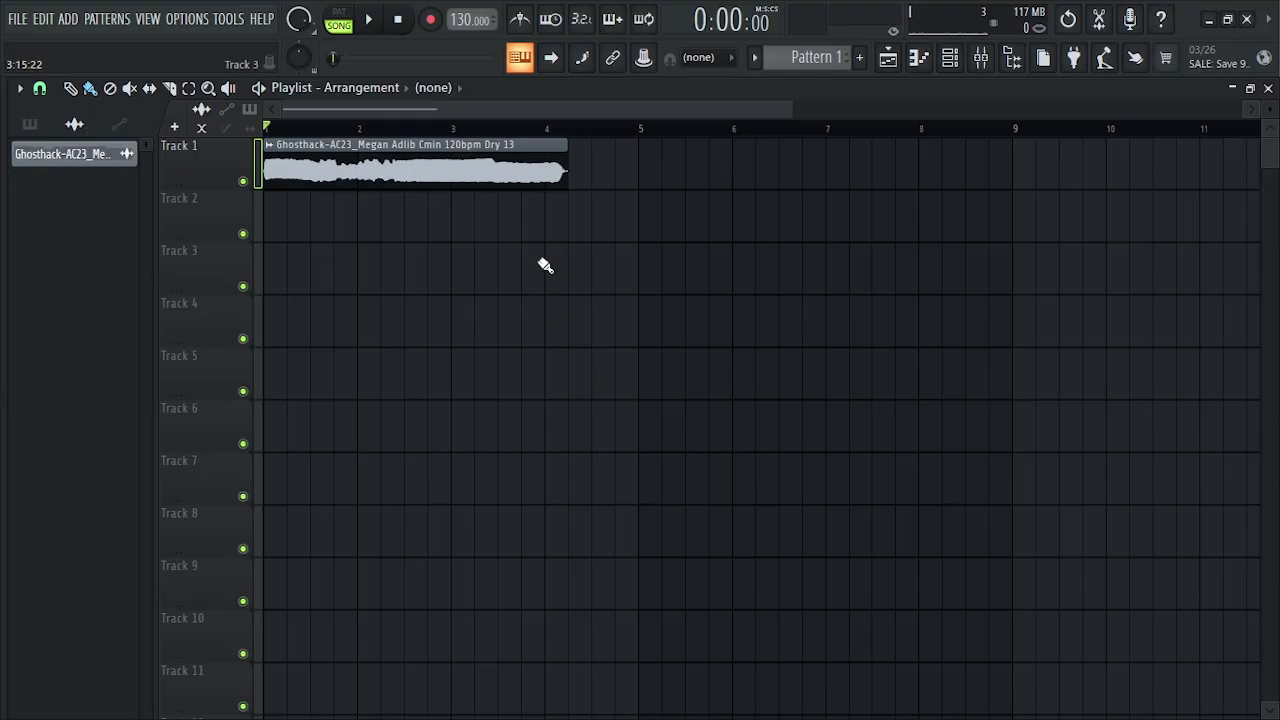
# Open the channel settings of the Megan Adlib audio clip in FL Studio and route it to mixer track 1
pyautogui.scroll(3, 686, 120)
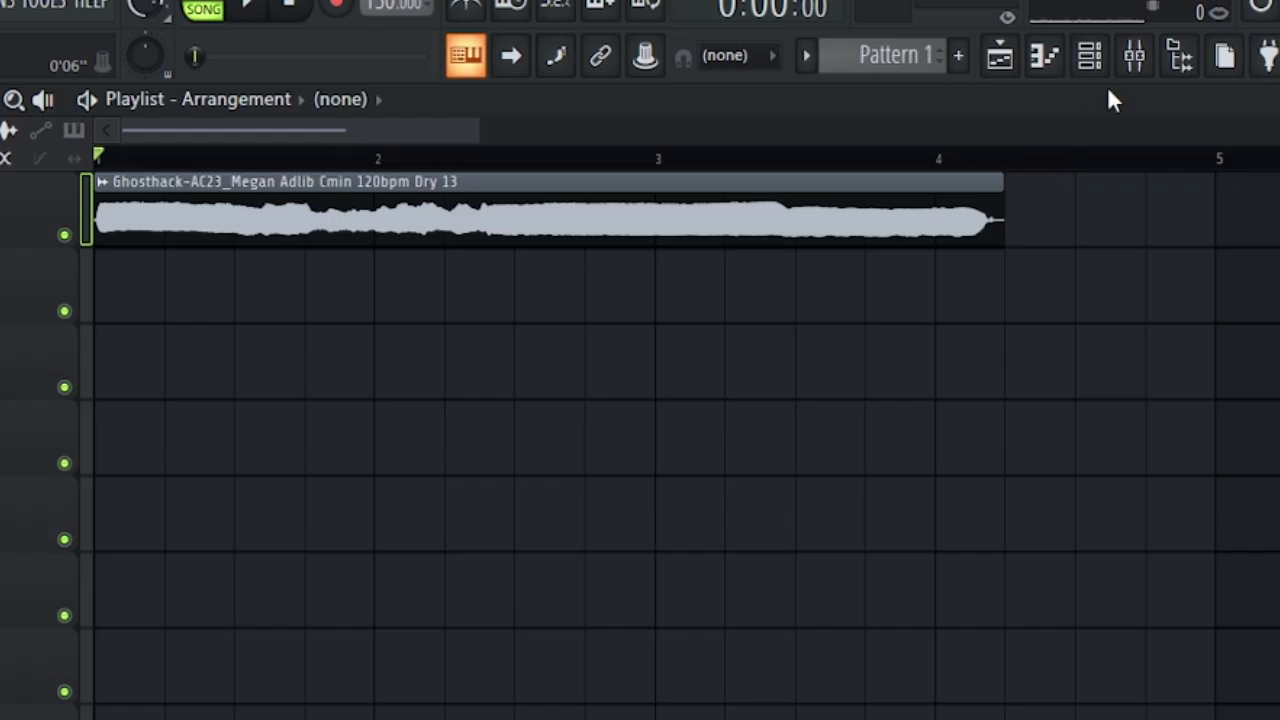
pyautogui.click(433, 150)
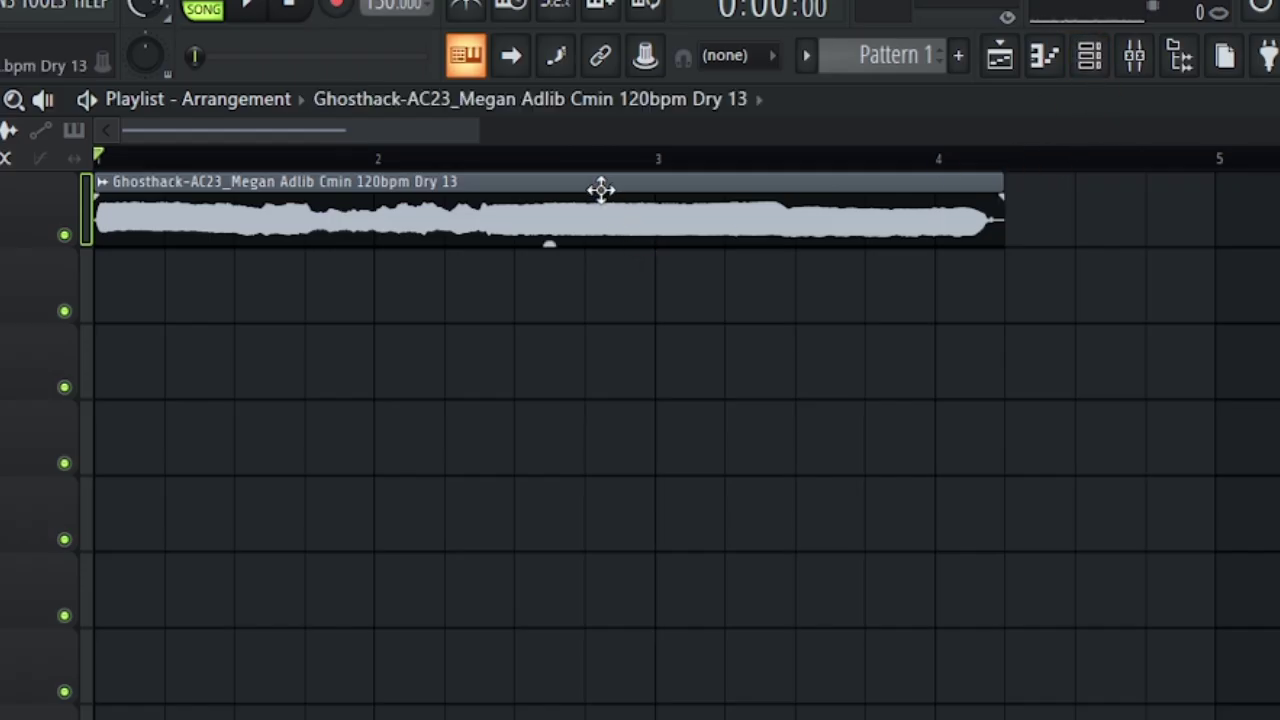
pyautogui.doubleClick(601, 190)
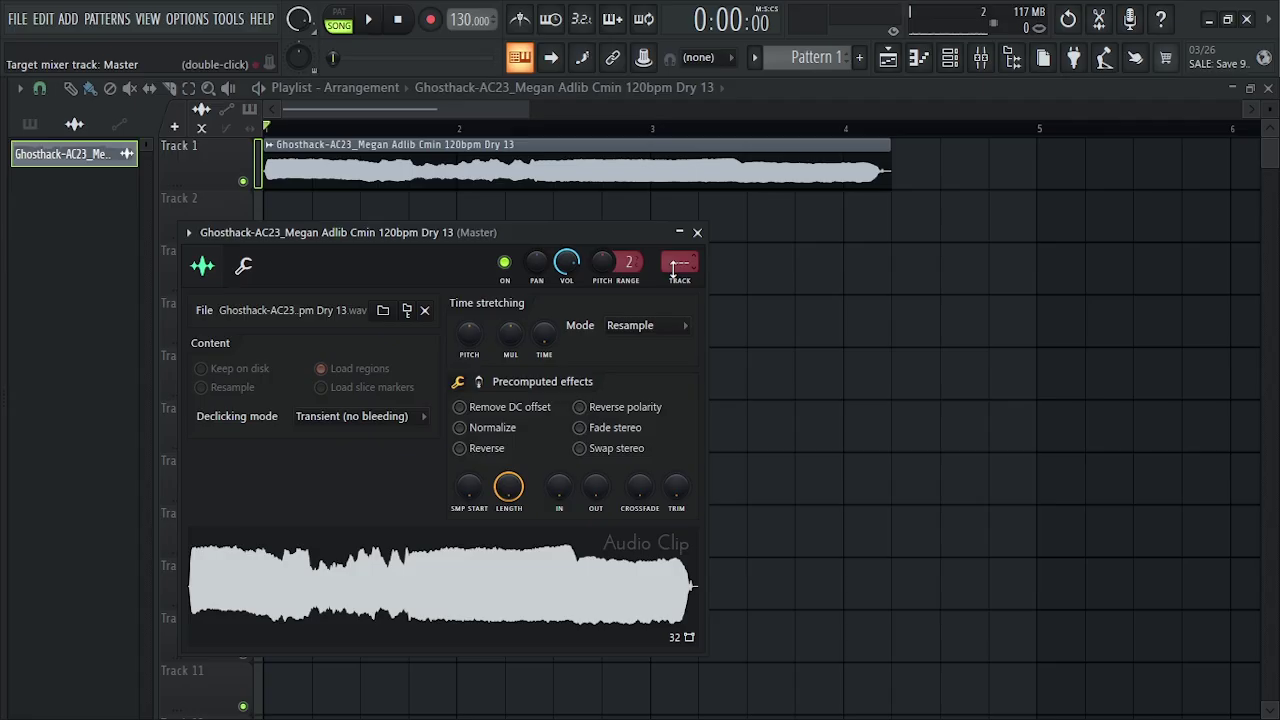
pyautogui.scroll(1, 498, 304)
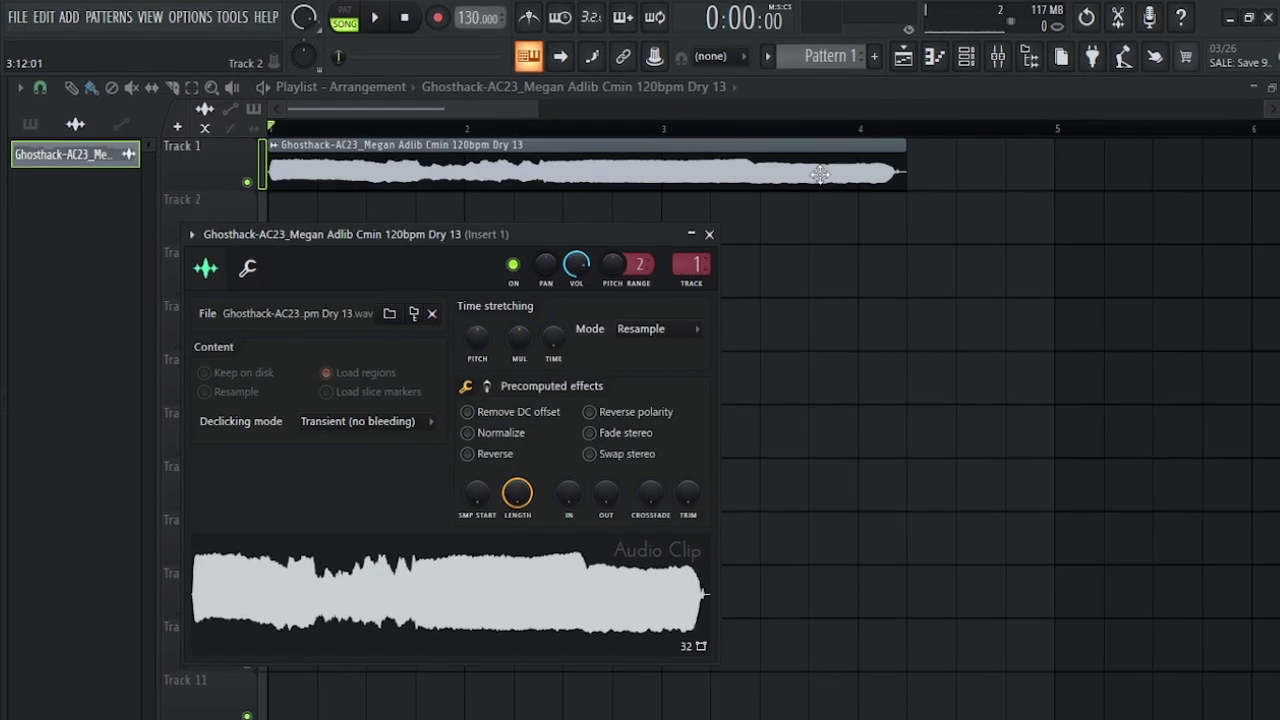
# Load Auto-Tune Artist into the first effect slot of mixer Insert 1
pyautogui.click(1025, 56)
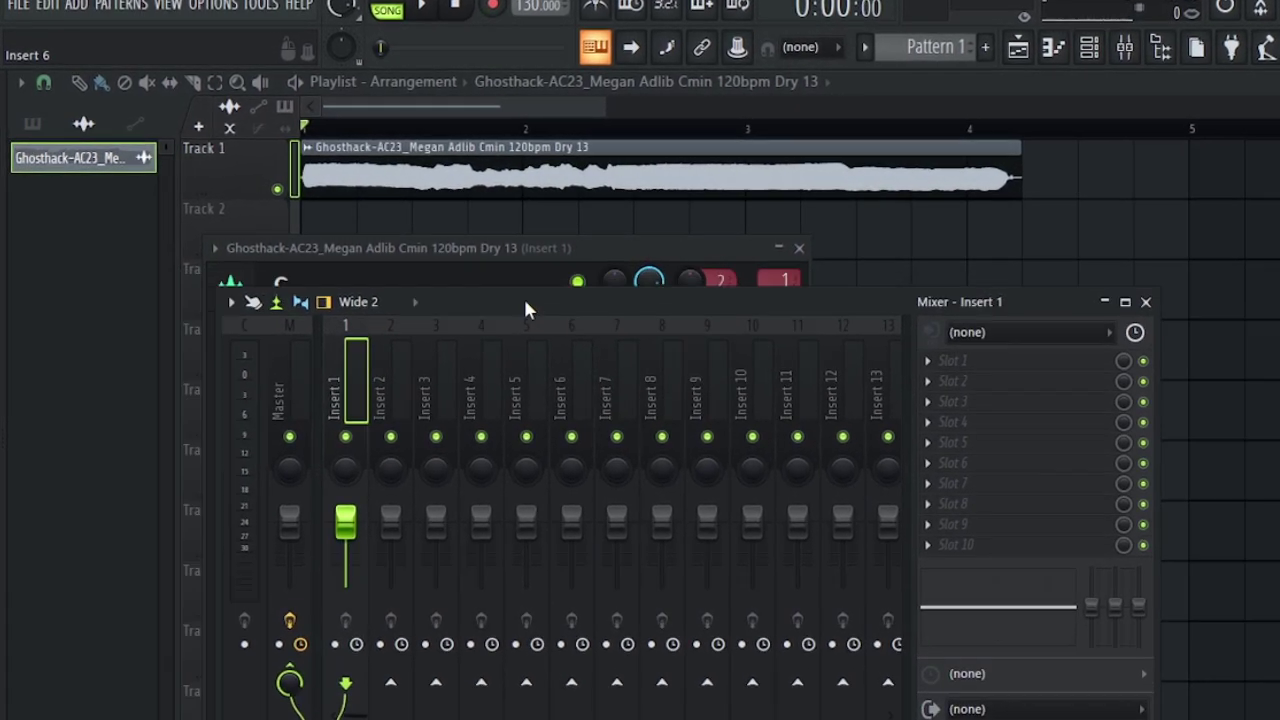
pyautogui.click(990, 362)
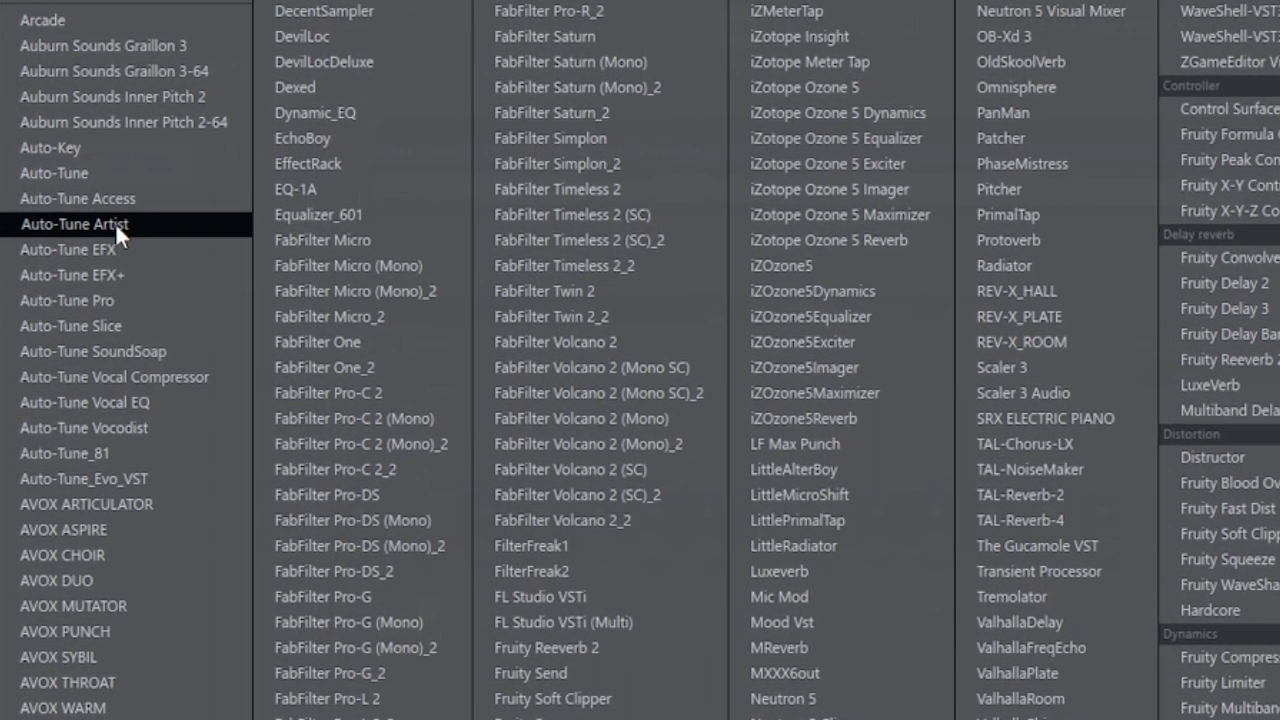
pyautogui.click(117, 225)
pyautogui.moveTo(357, 268); pyautogui.dragTo(369, 201)
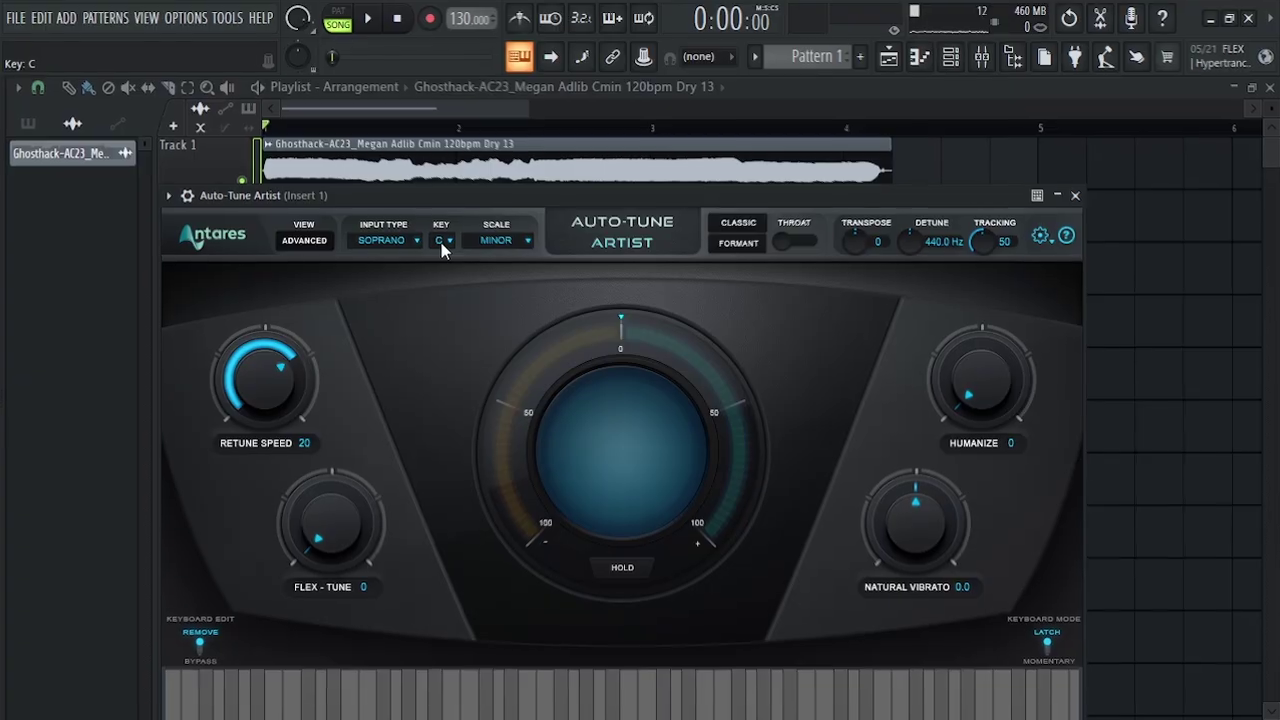
# Set Auto-Tune Artist to the key of Eb with Retune Speed 0 and Humanize 17
pyautogui.click(446, 240)
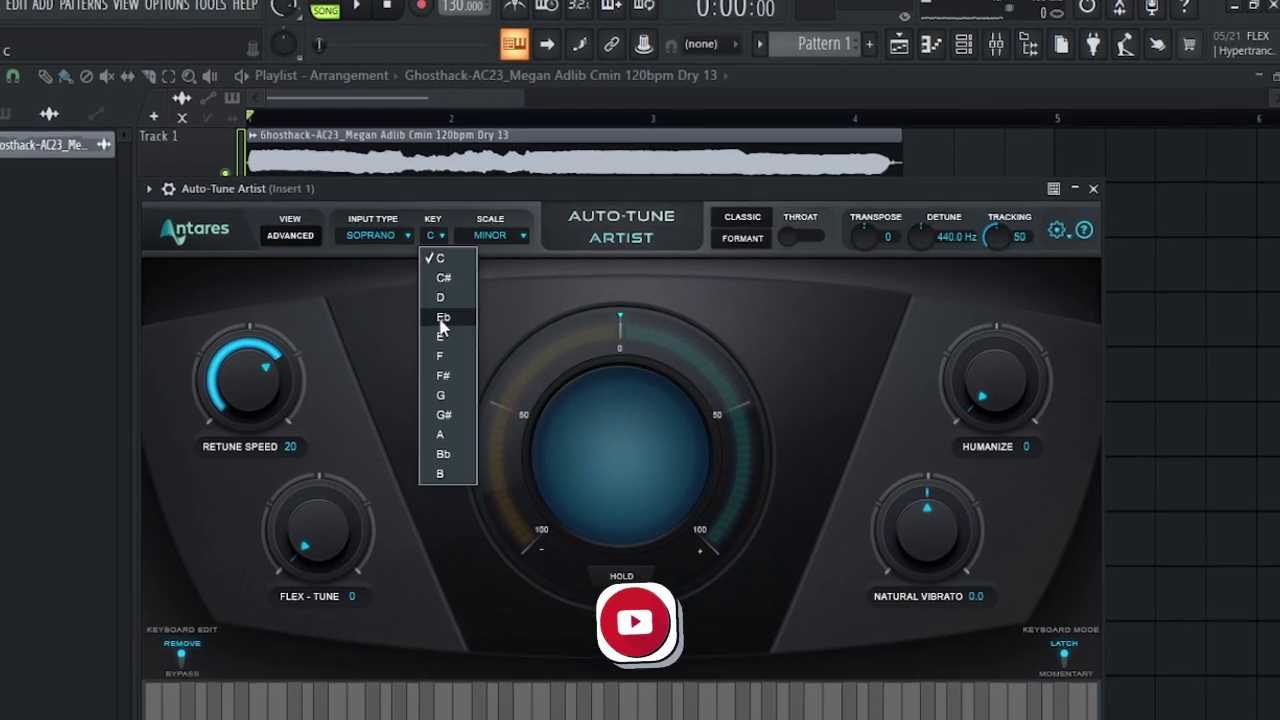
pyautogui.click(440, 320)
pyautogui.moveTo(240, 385); pyautogui.dragTo(215, 292)
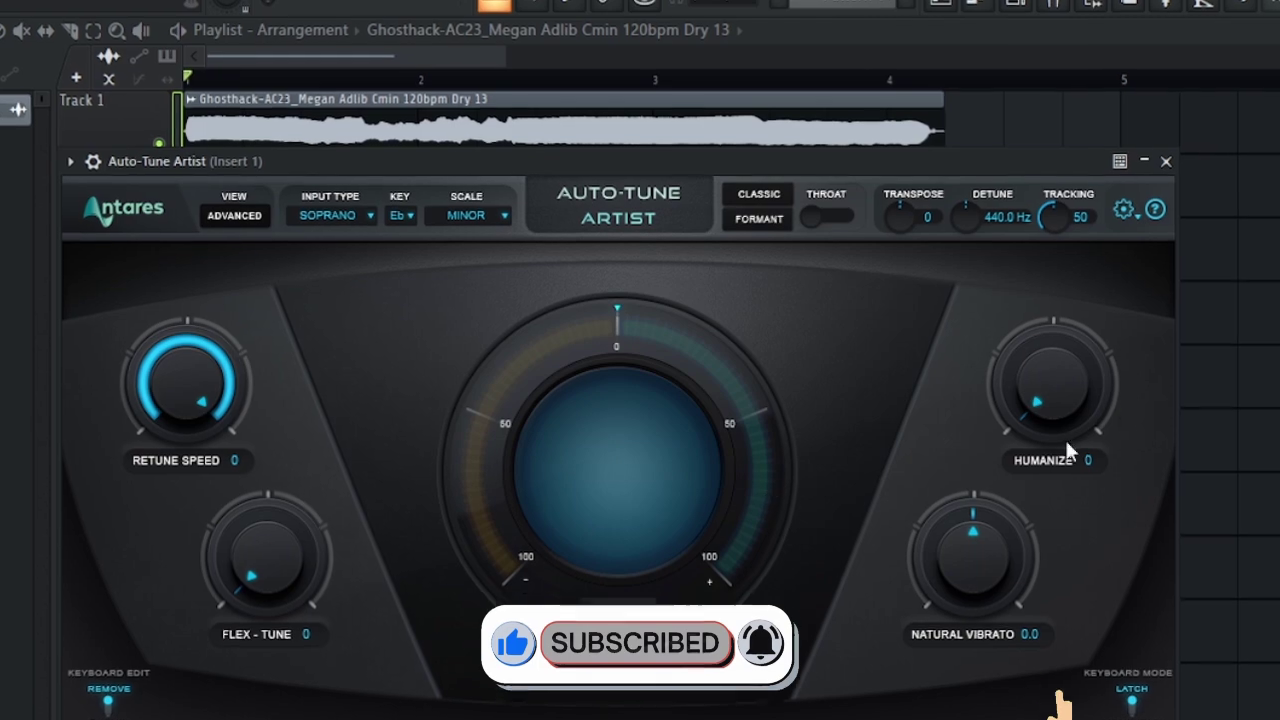
pyautogui.moveTo(1054, 366); pyautogui.dragTo(1060, 343)
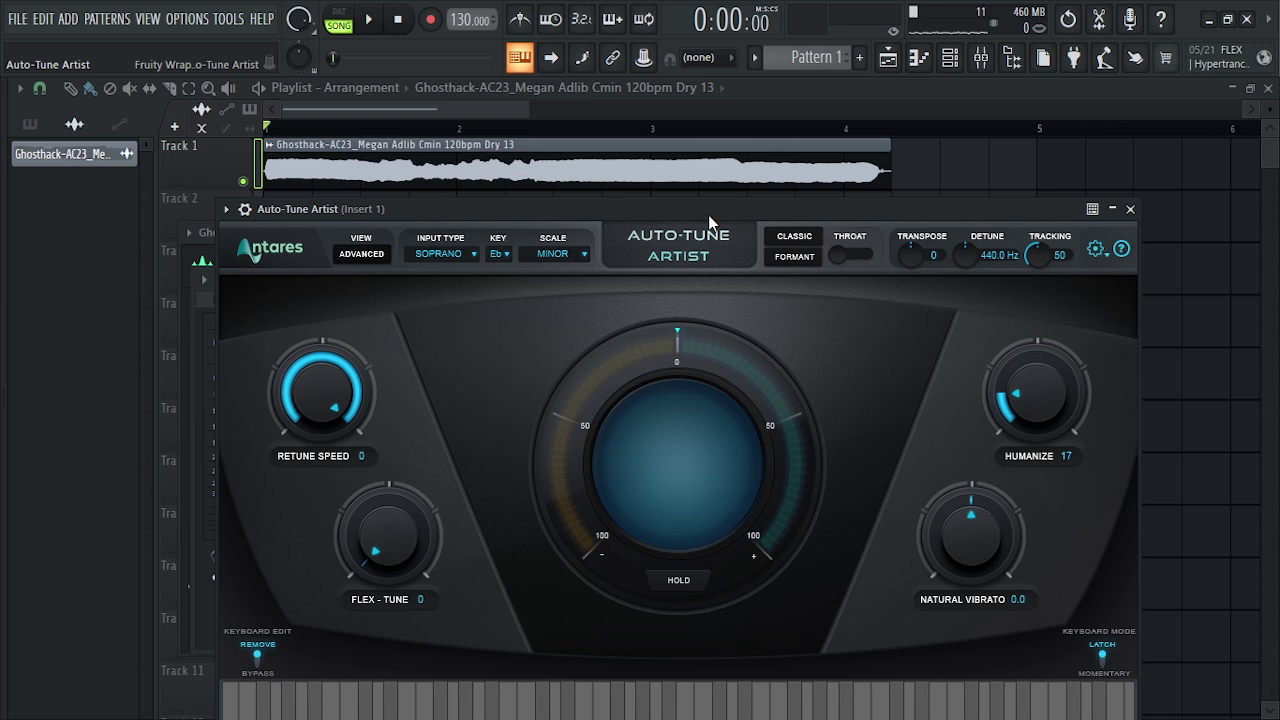
# Reposition the Auto-Tune Artist window and play the vocal clip to hear the tuning
pyautogui.moveTo(708, 214); pyautogui.dragTo(647, 211)
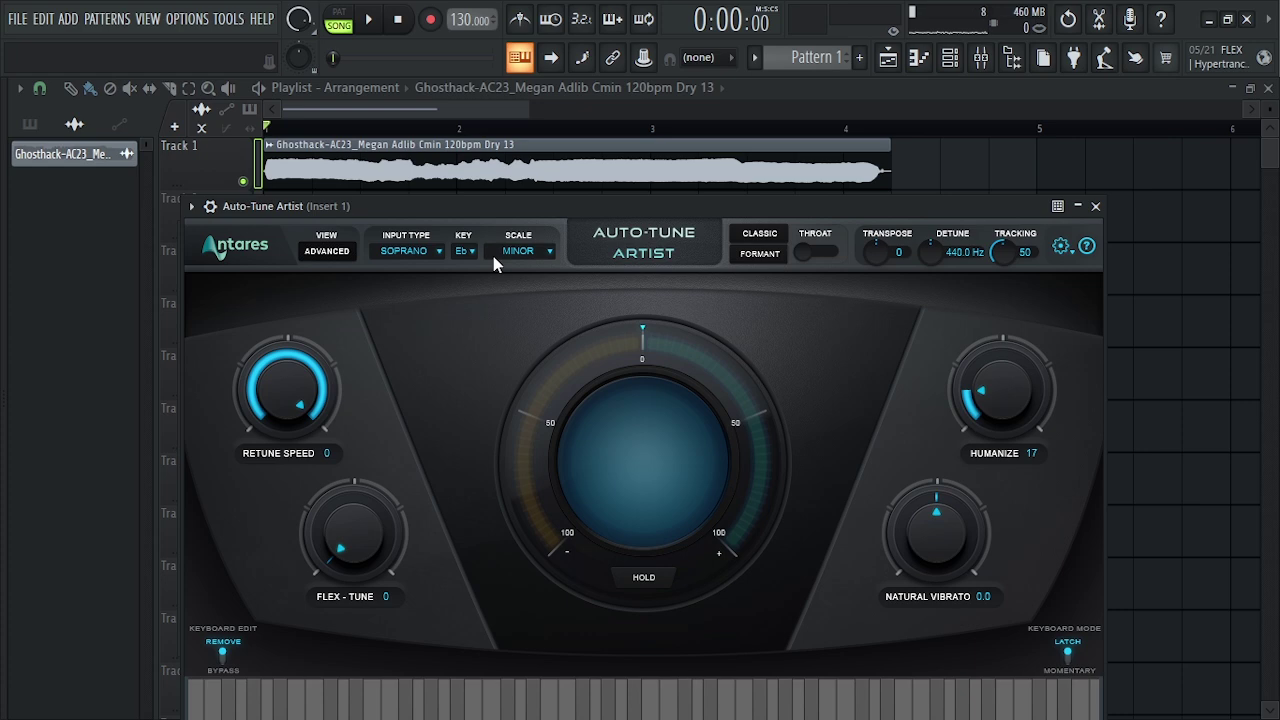
pyautogui.moveTo(584, 208); pyautogui.dragTo(565, 211)
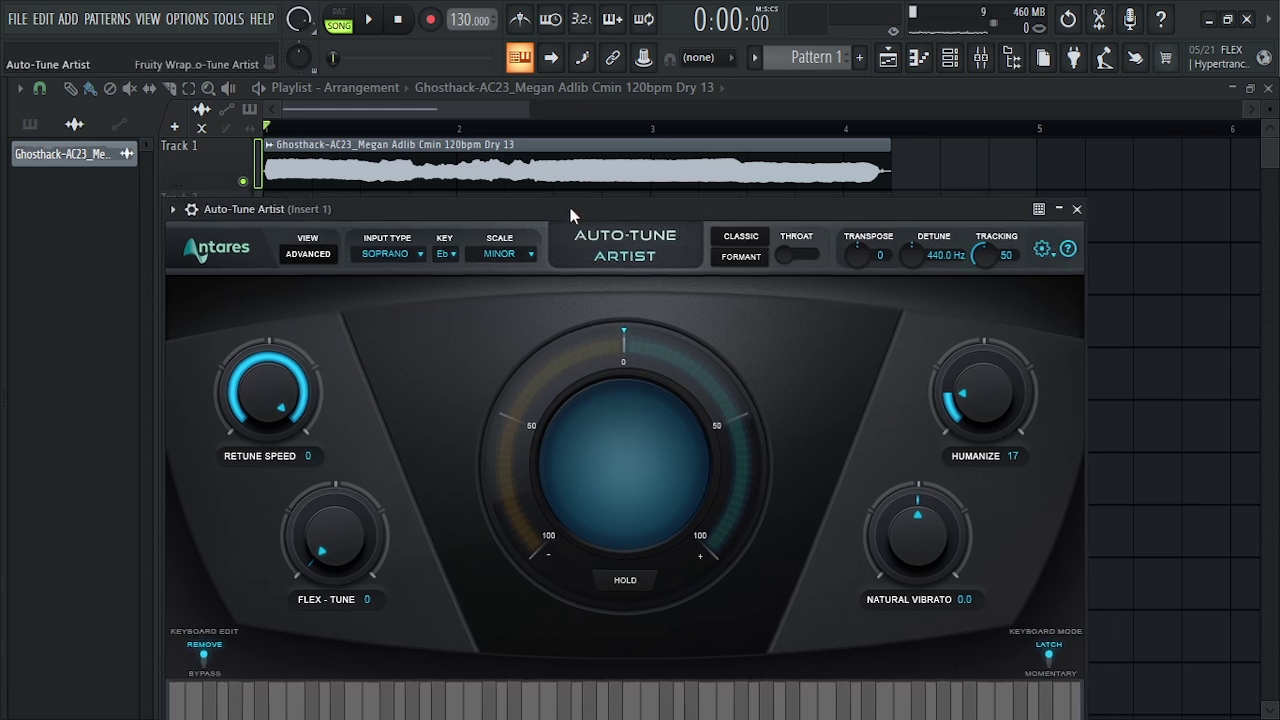
pyautogui.press('space')
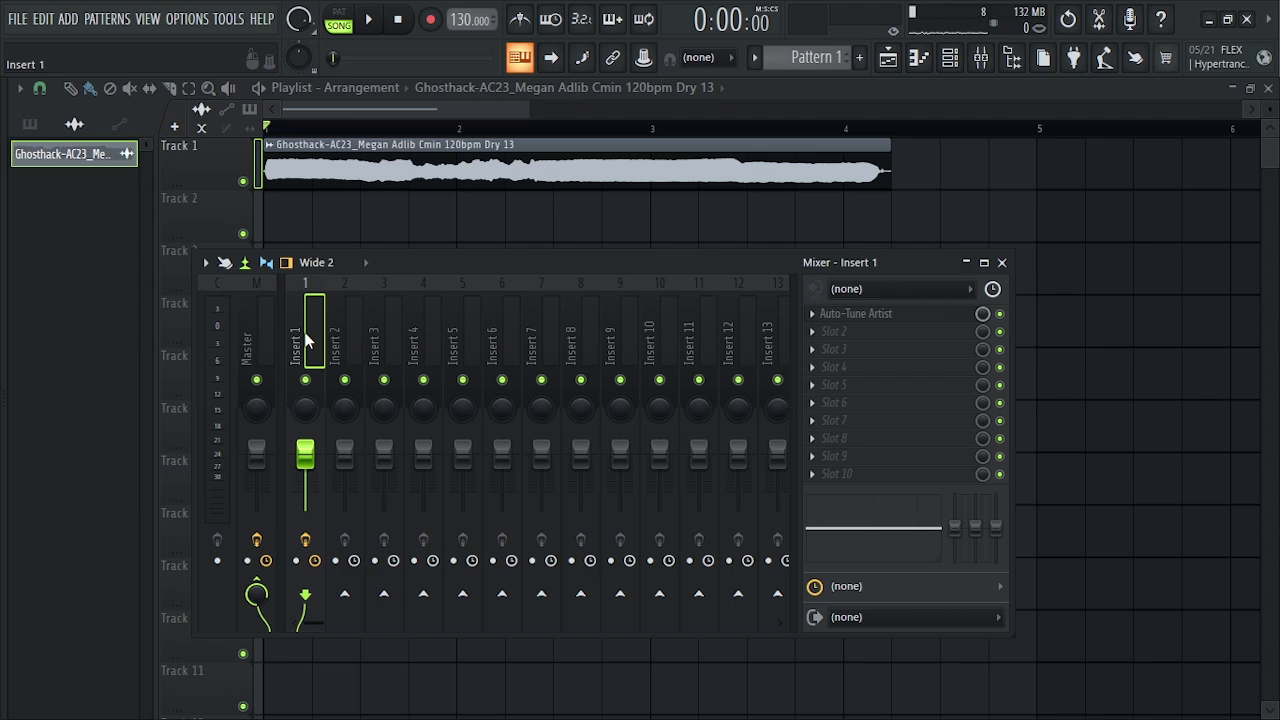
# Move Auto-Tune Artist down to slot 2 on Insert 1 and load Auto-Key into slot 1
pyautogui.click(813, 313)
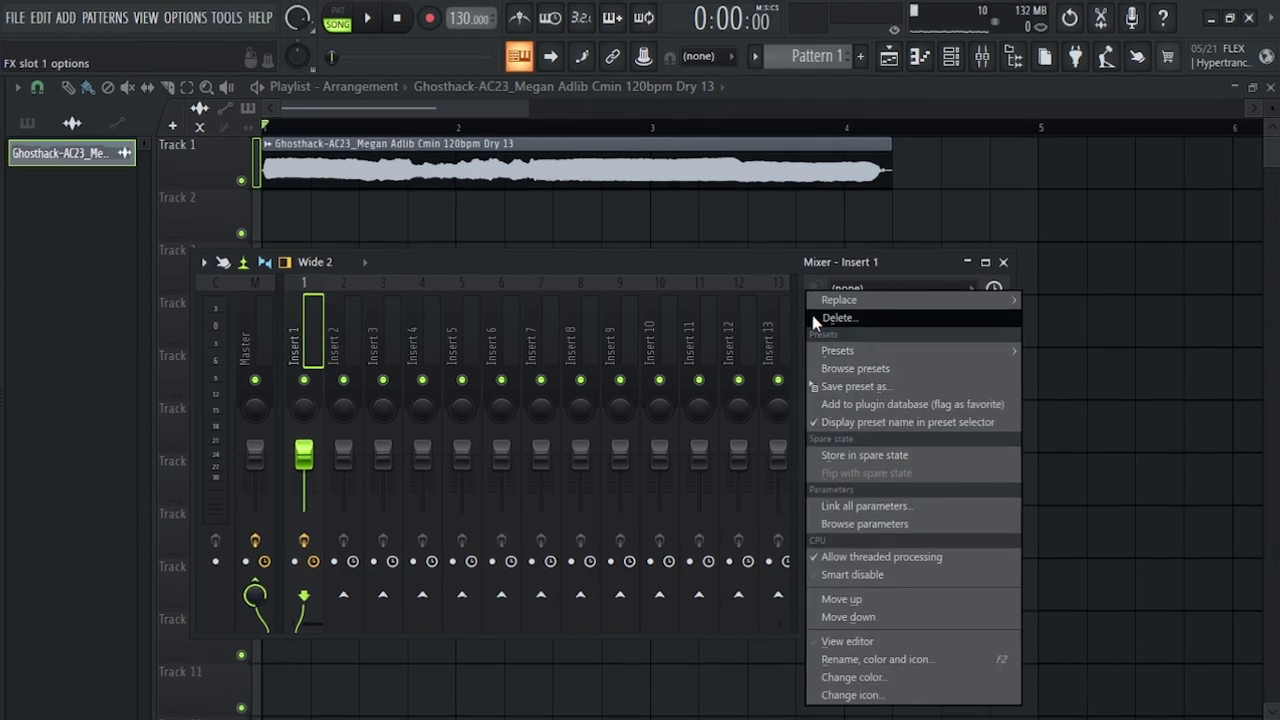
pyautogui.click(861, 640)
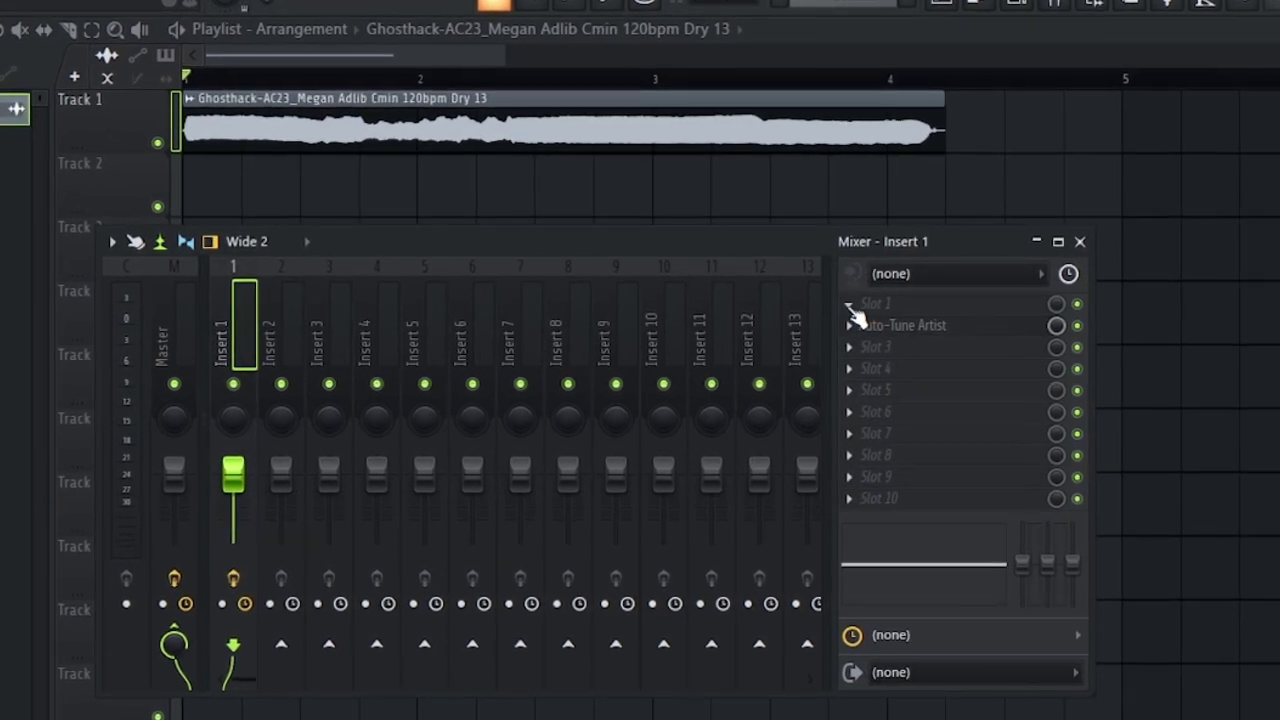
pyautogui.click(848, 305)
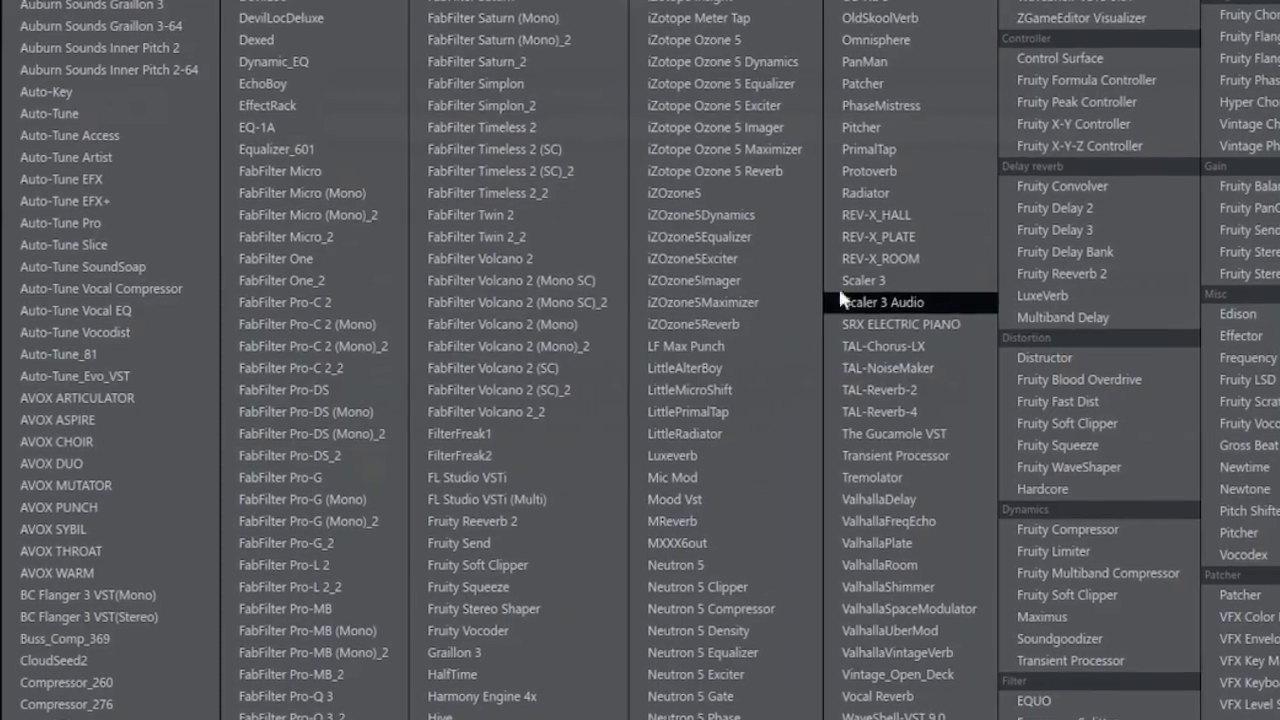
pyautogui.click(76, 80)
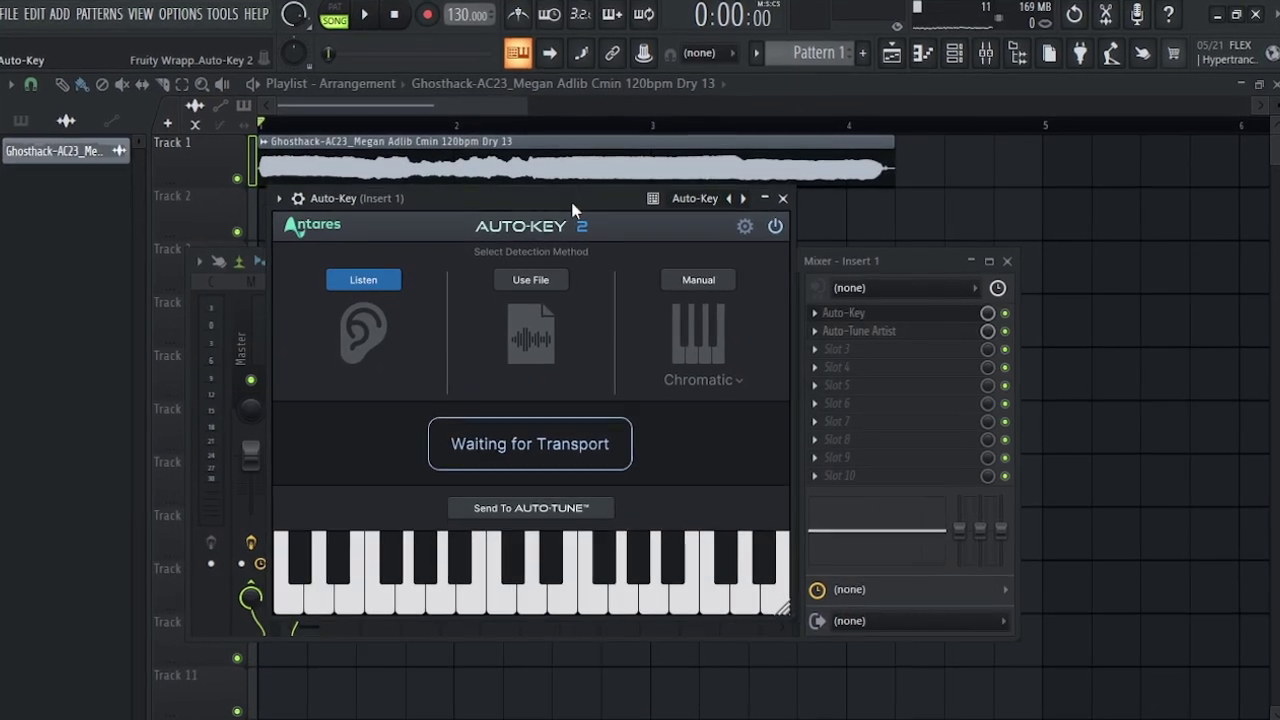
# Play the vocal with Auto-Key in Listen mode to detect its key, and make the relative C Minor the active key
pyautogui.moveTo(575, 210); pyautogui.dragTo(618, 226)
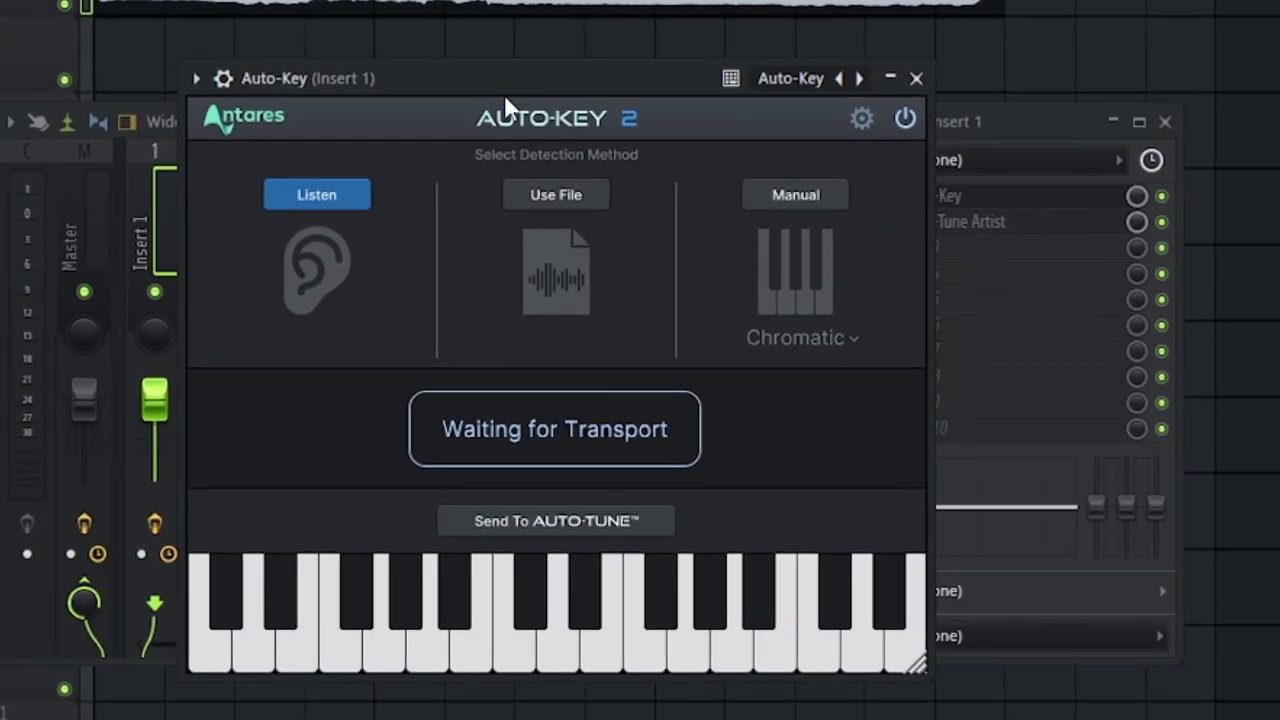
pyautogui.press('space')
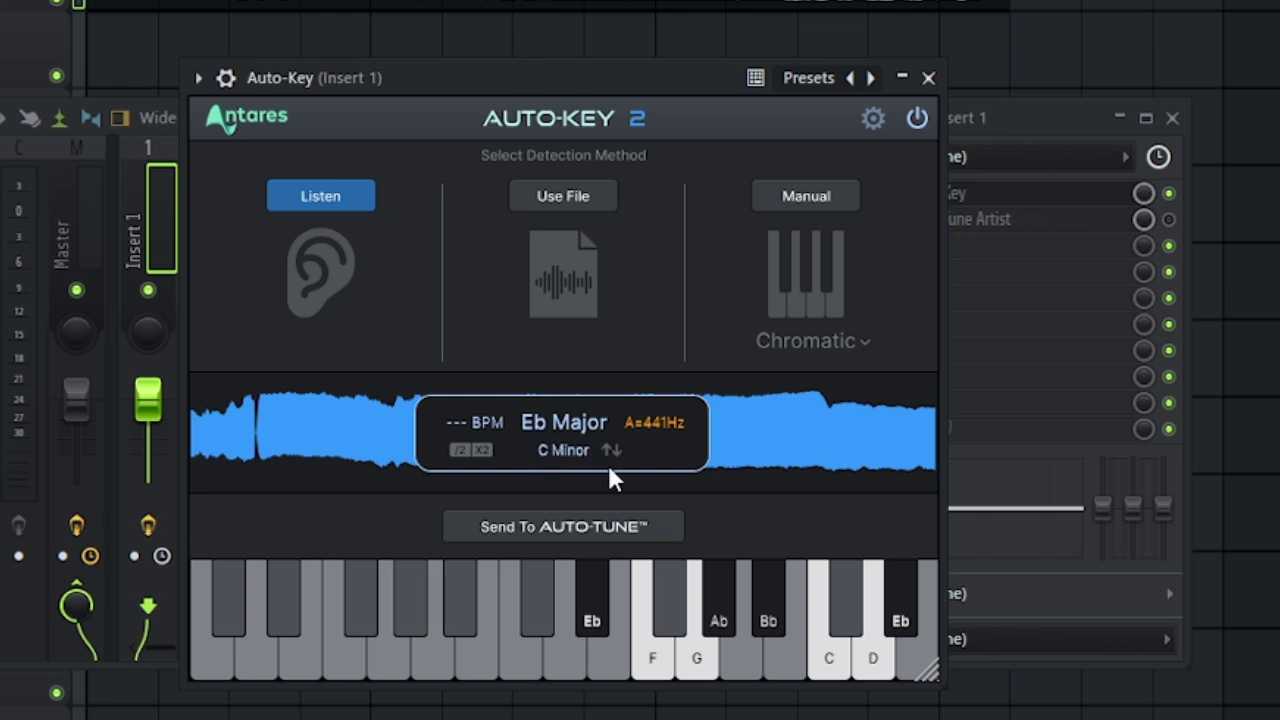
pyautogui.click(610, 450)
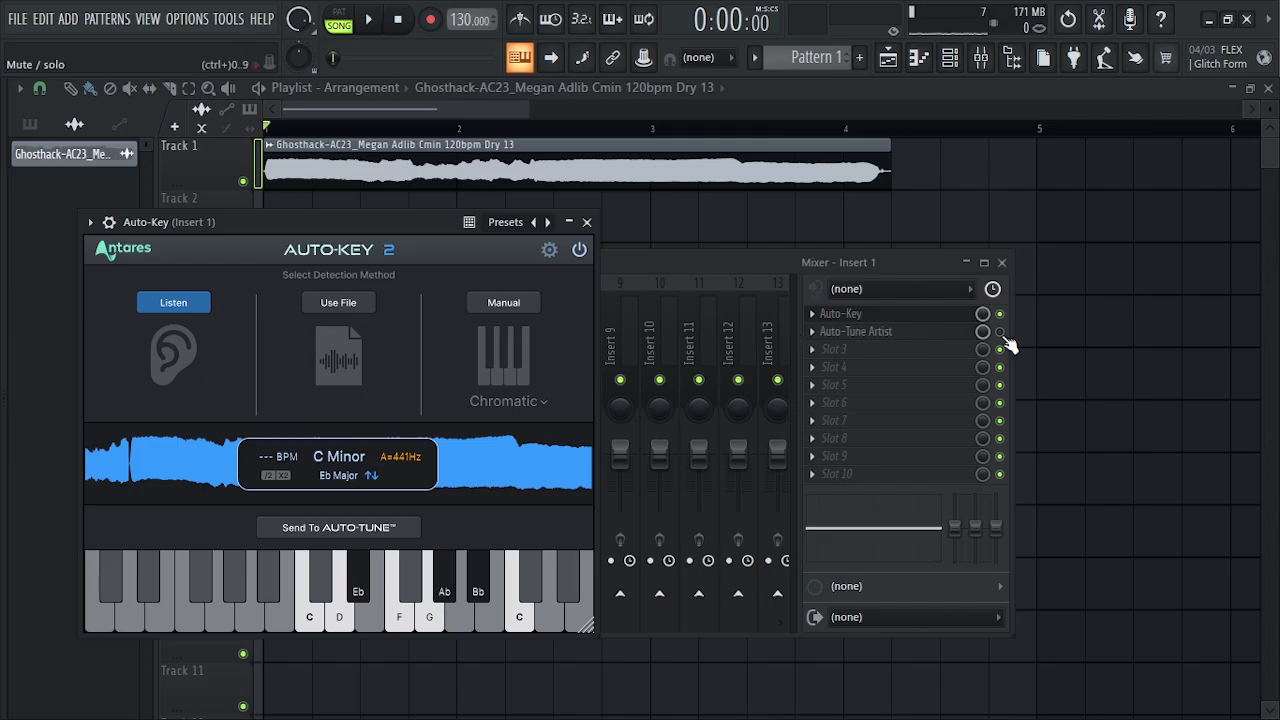
# Re-enable and open Auto-Tune Artist, and send the C Minor key from Auto-Key to it
pyautogui.click(970, 342)
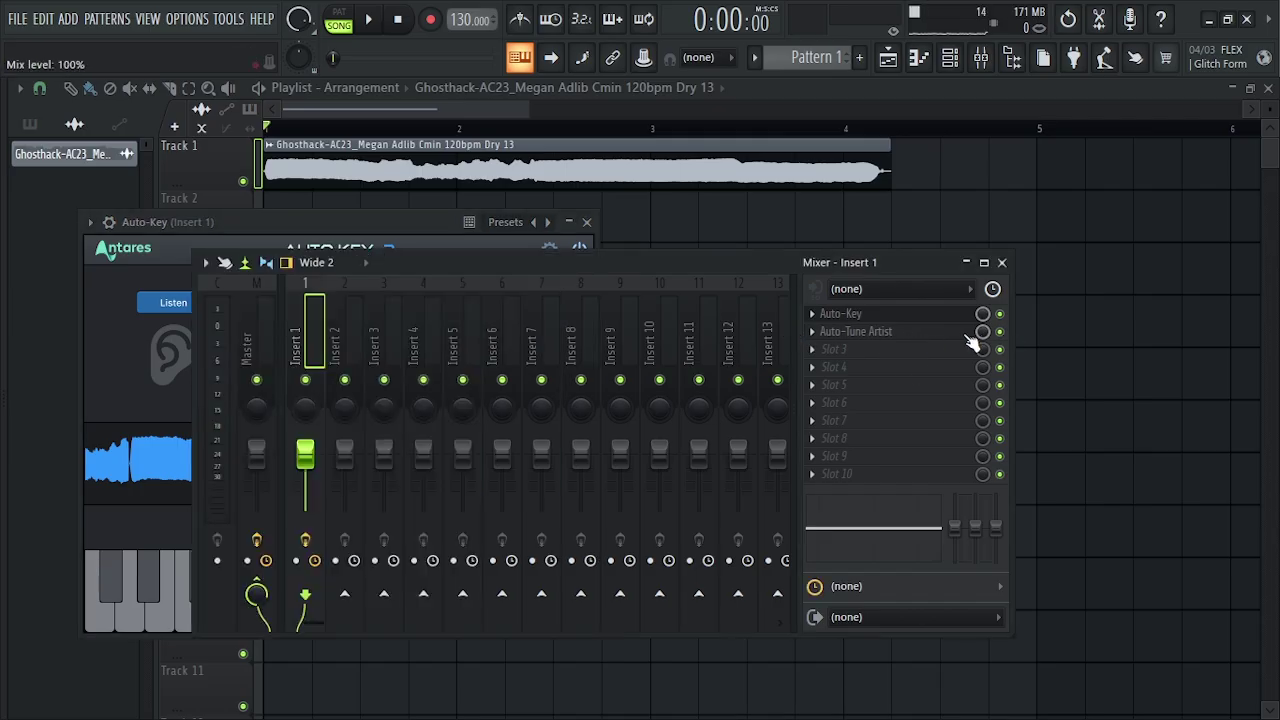
pyautogui.click(918, 335)
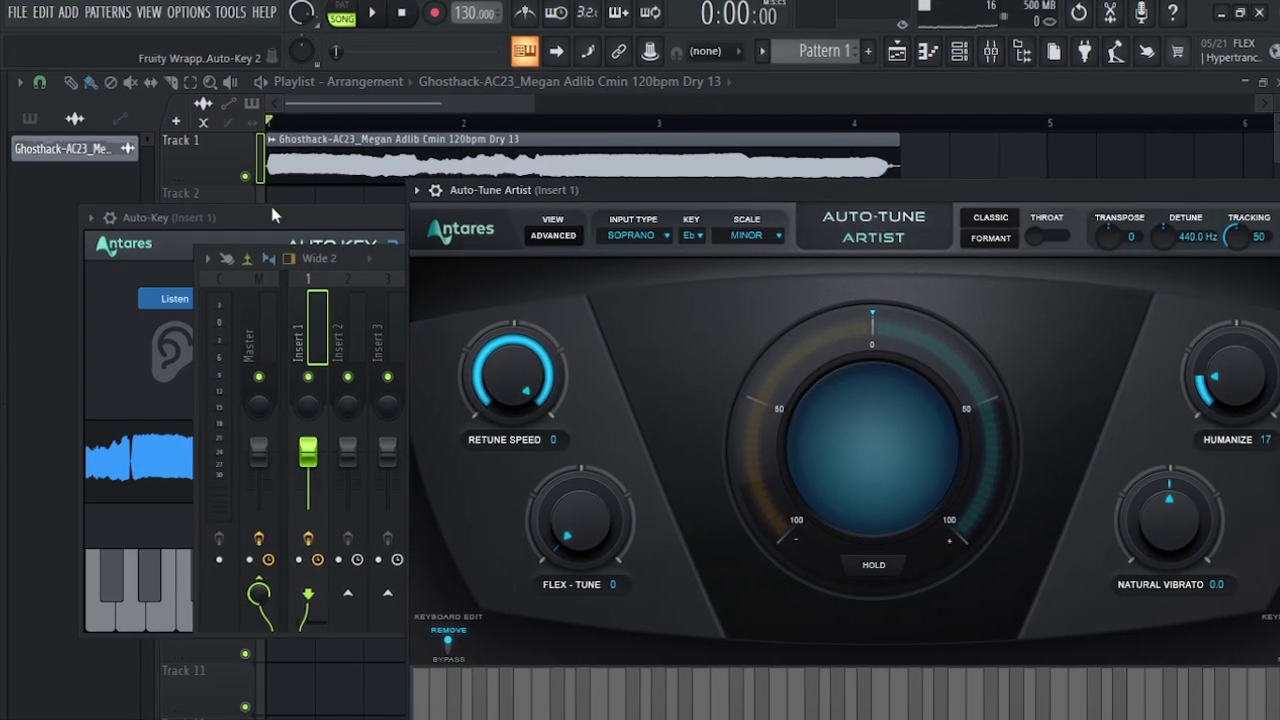
pyautogui.click(256, 222)
pyautogui.moveTo(348, 211); pyautogui.dragTo(285, 245)
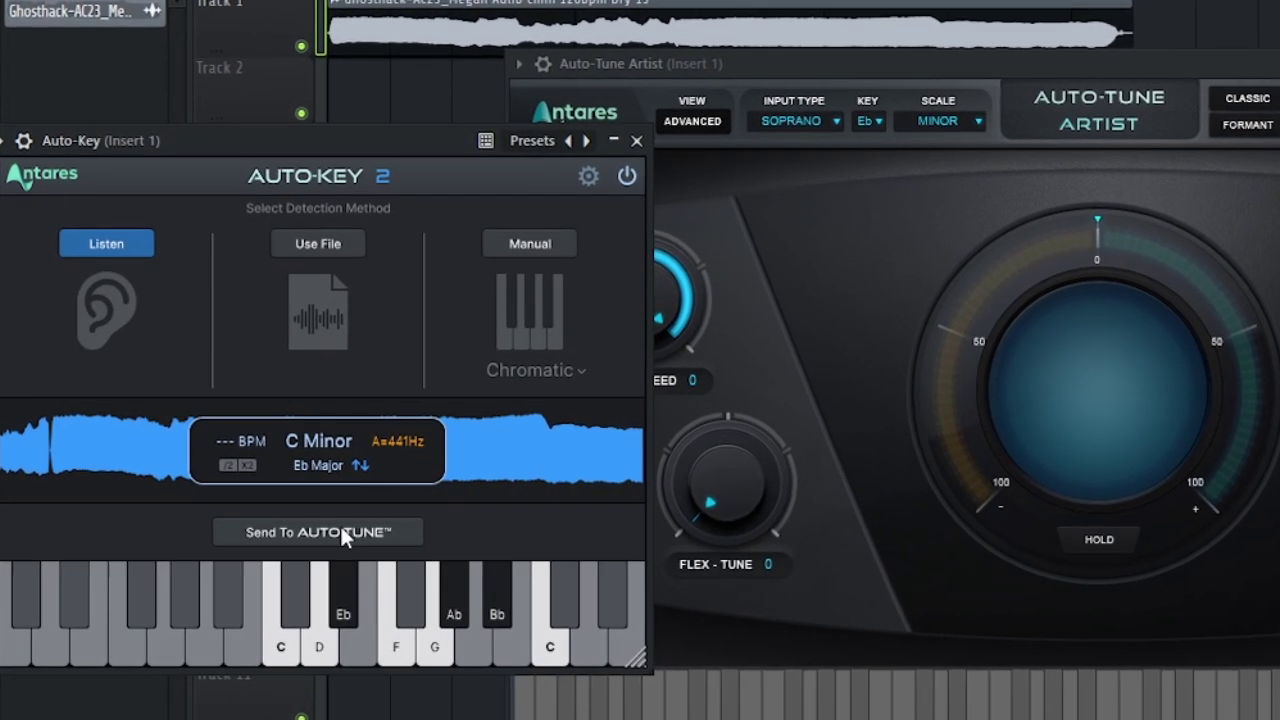
pyautogui.click(340, 532)
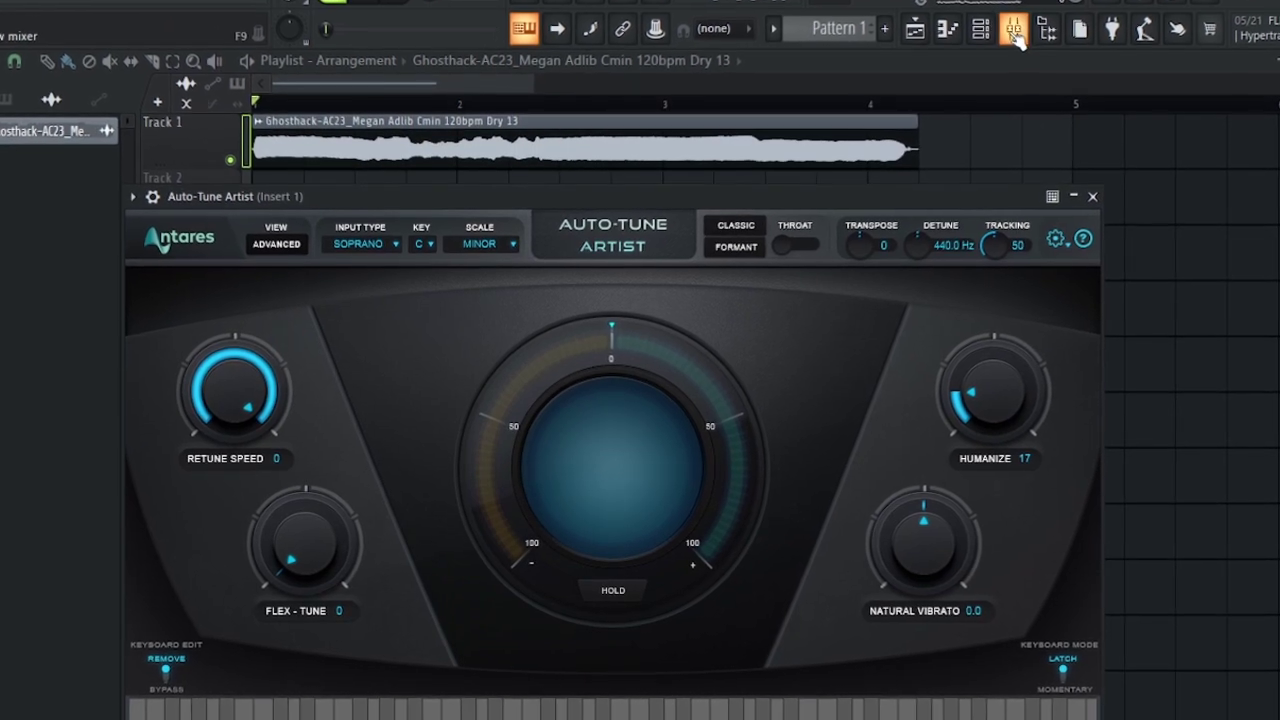
# Reopen Auto-Key from the mixer's Insert 1 and switch its active key to the relative Eb Major
pyautogui.click(1014, 32)
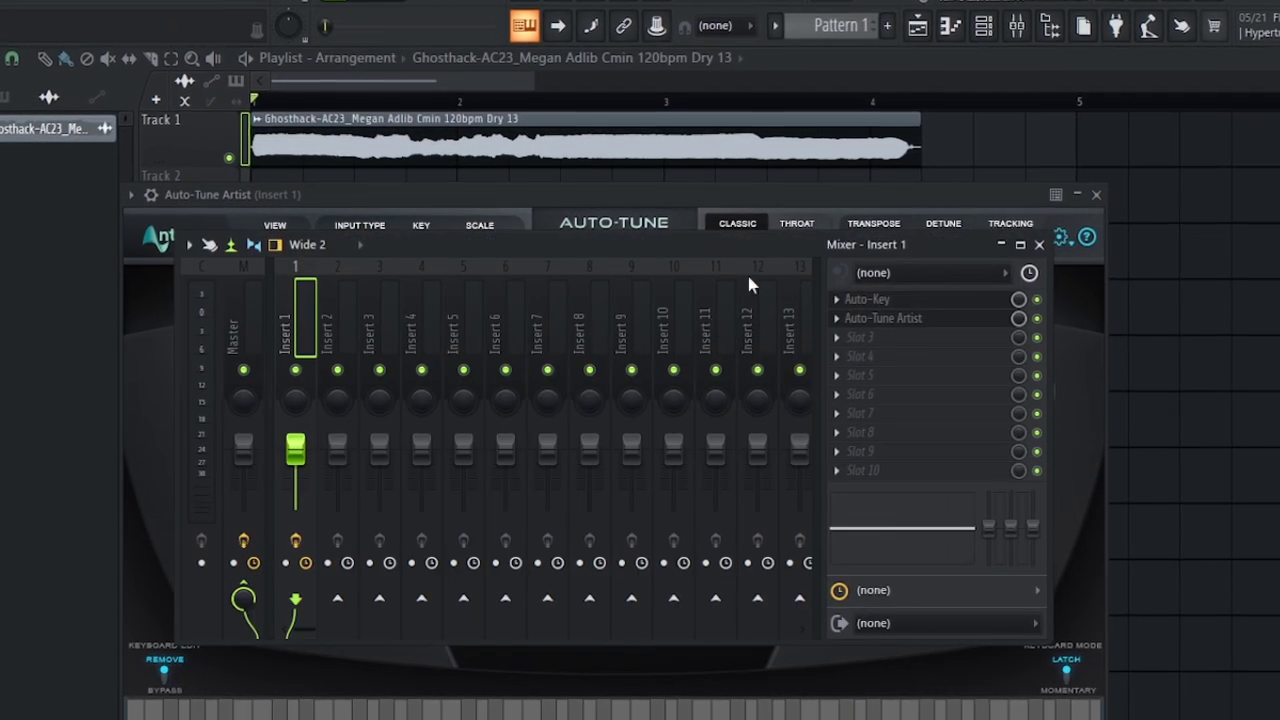
pyautogui.click(893, 296)
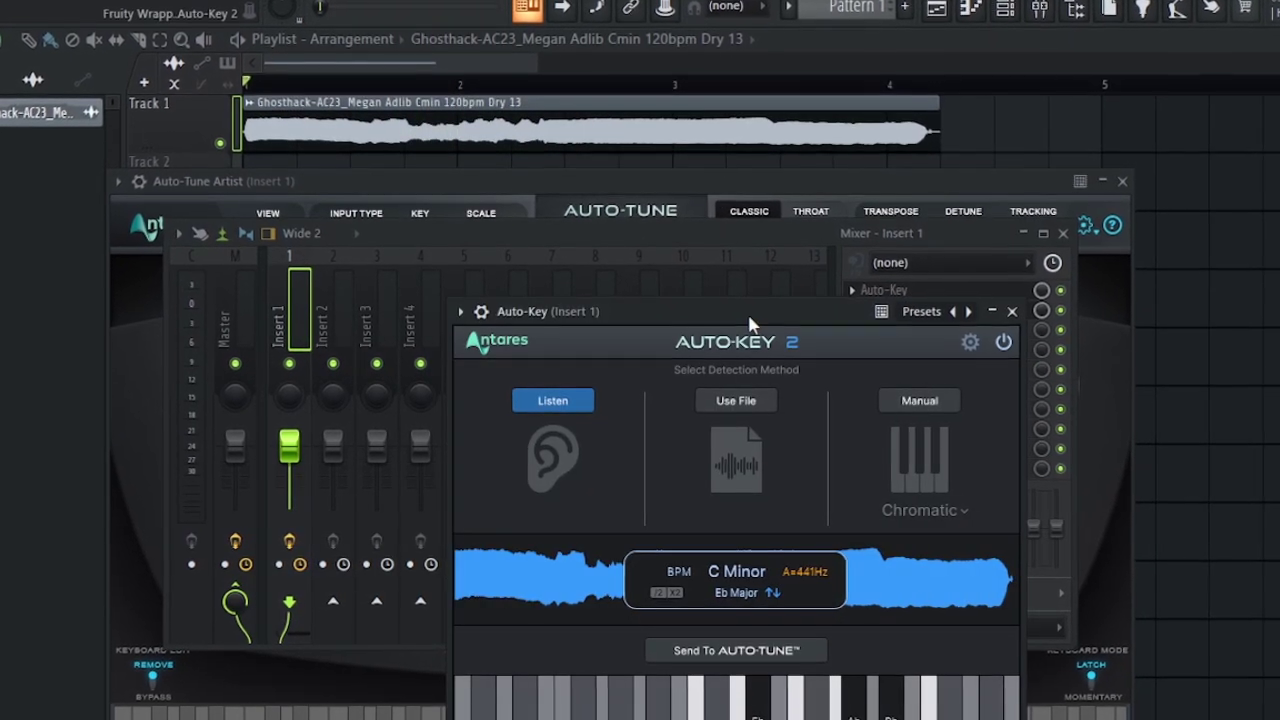
pyautogui.moveTo(750, 323); pyautogui.dragTo(290, 210)
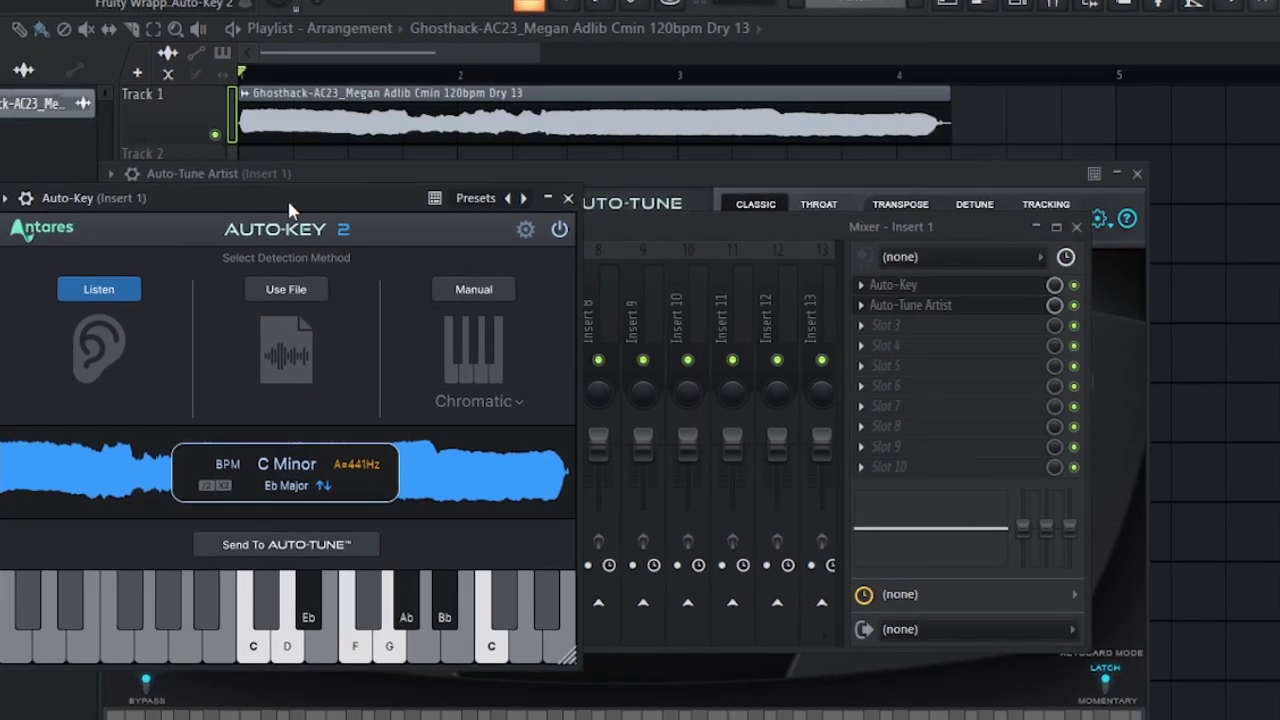
pyautogui.click(321, 483)
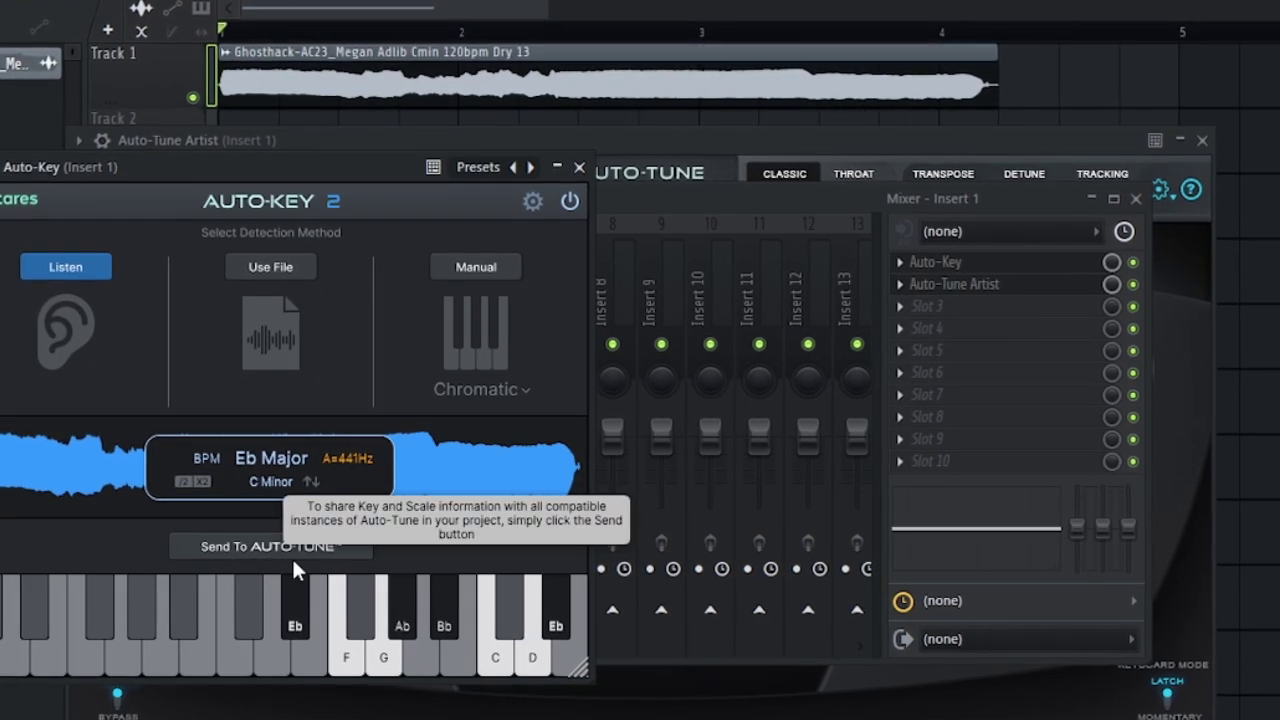
# Send the Eb Major key from Auto-Key to Auto-Tune Artist and reopen Auto-Tune Artist from Insert 1
pyautogui.click(255, 548)
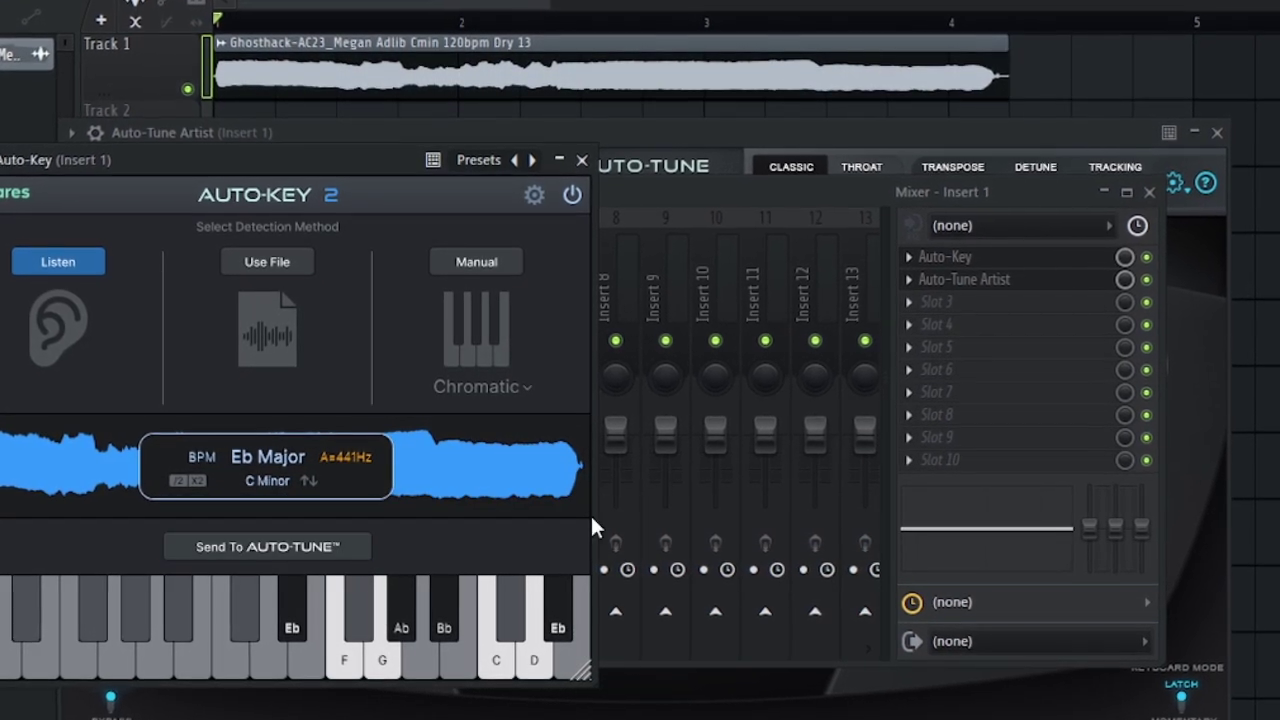
pyautogui.click(1005, 282)
pyautogui.click(1005, 282)
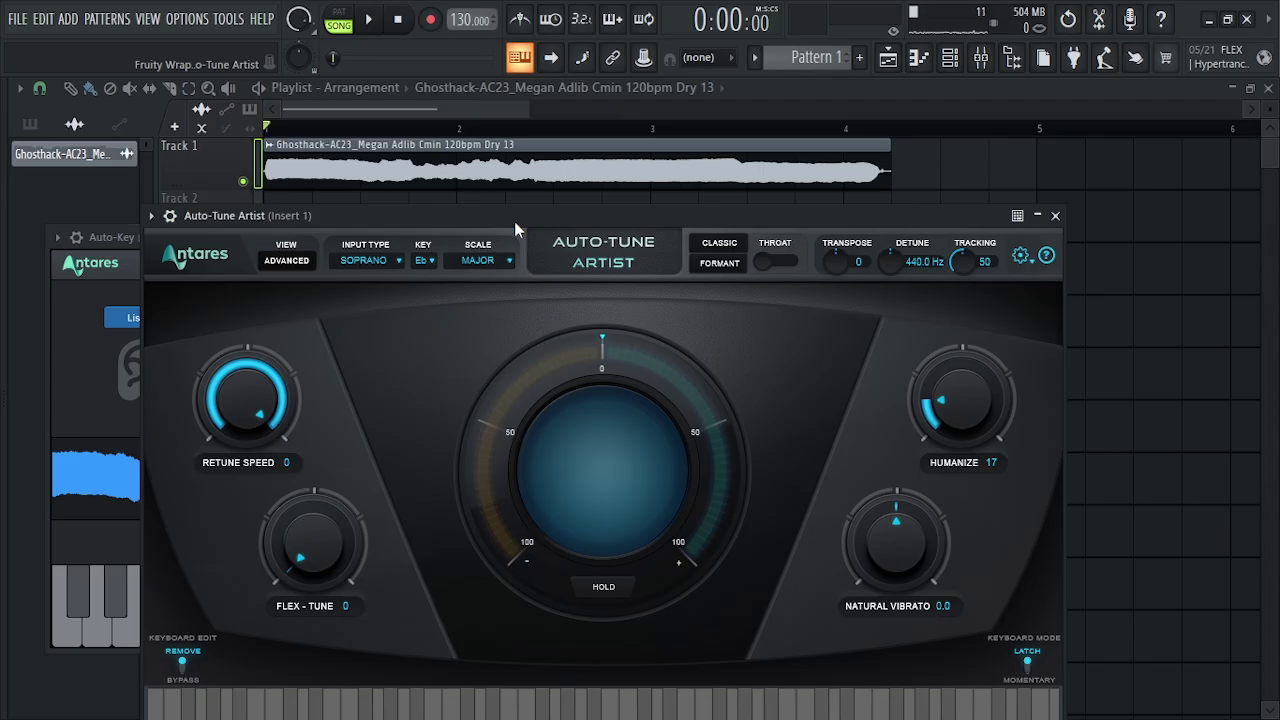
# Play the vocal through Auto-Tune Artist to listen to the Eb Major tuning, stopping playback at the end
pyautogui.press('space')
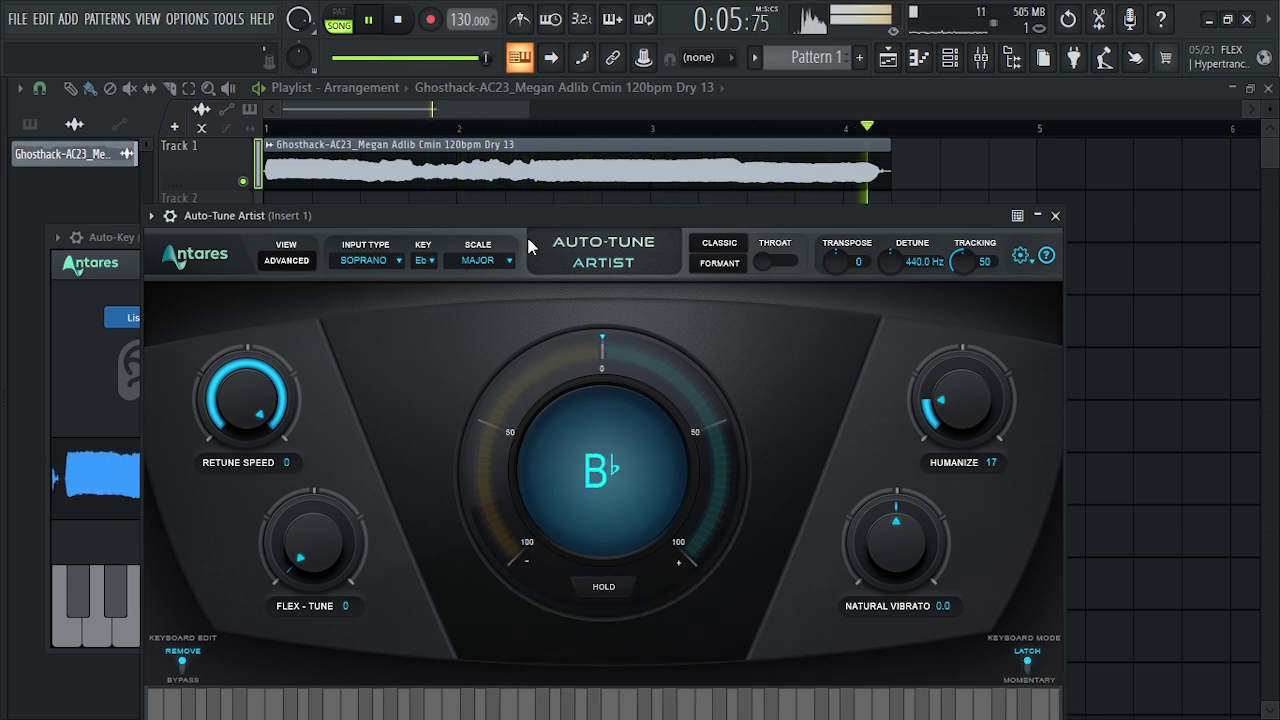
pyautogui.press('space')
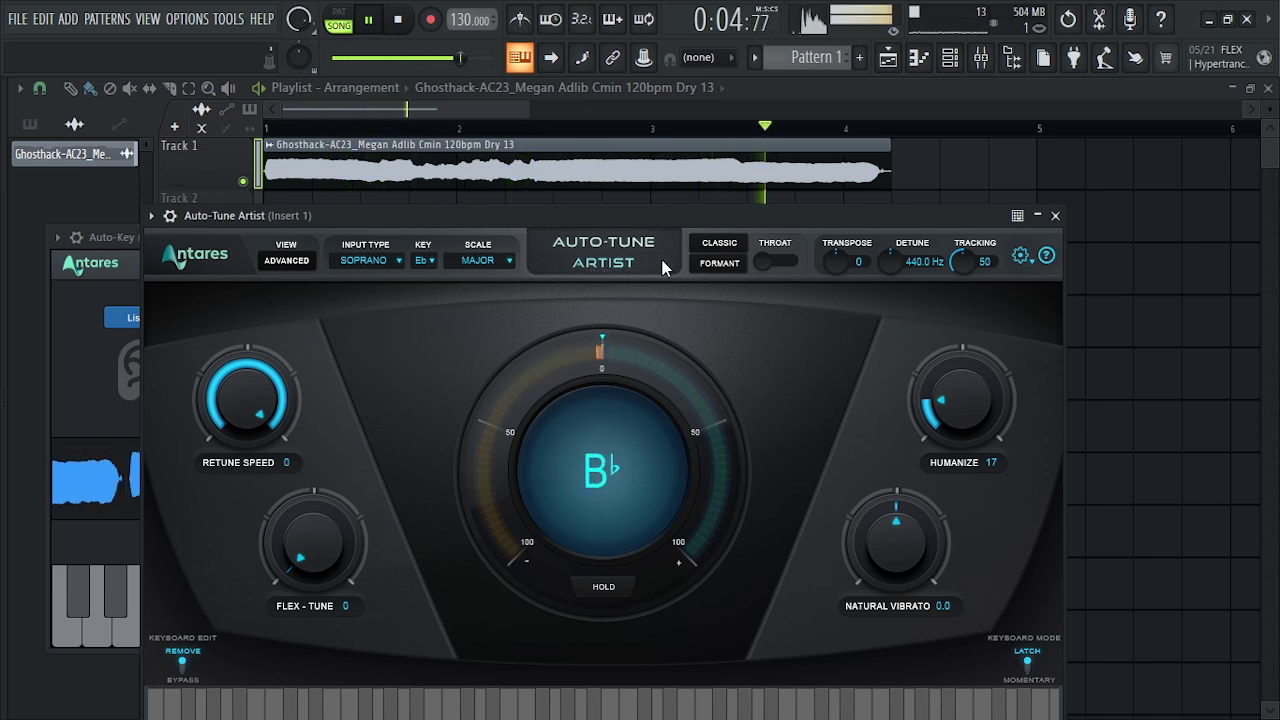
pyautogui.press('space')
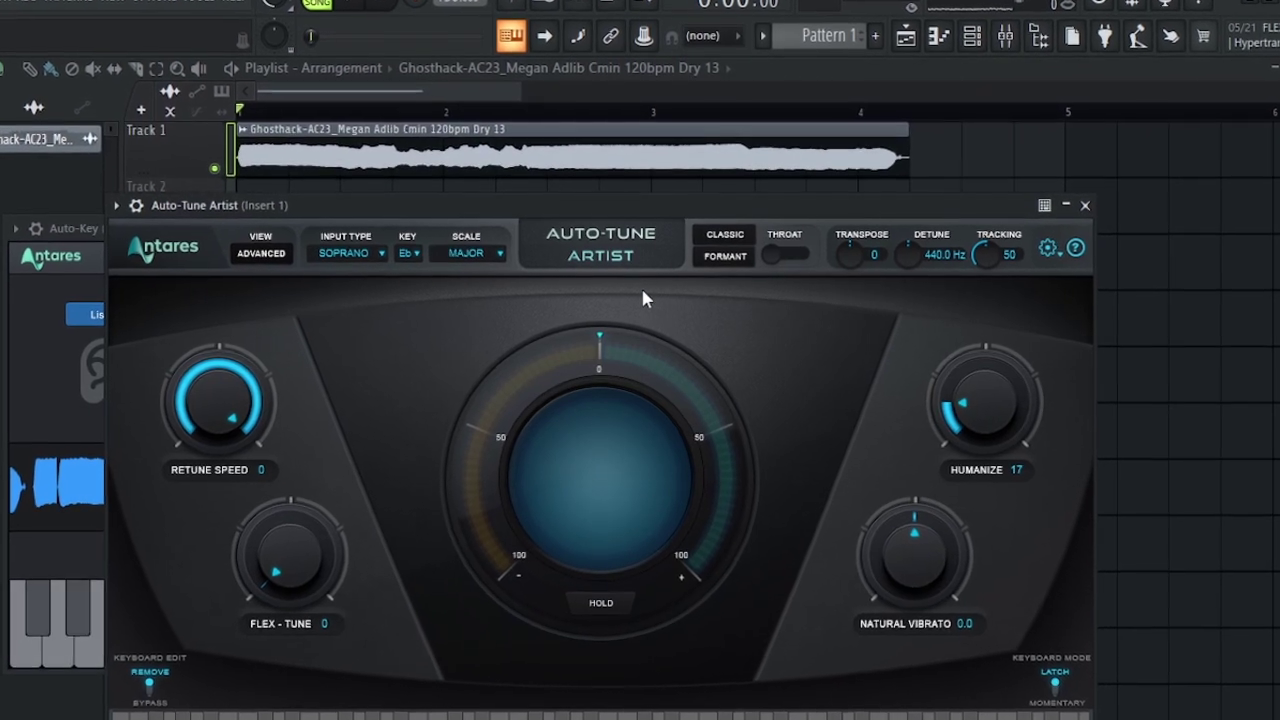
# Bring Auto-Key forward and close both the Auto-Tune Artist and Auto-Key windows to clear the mixer
pyautogui.click(61, 229)
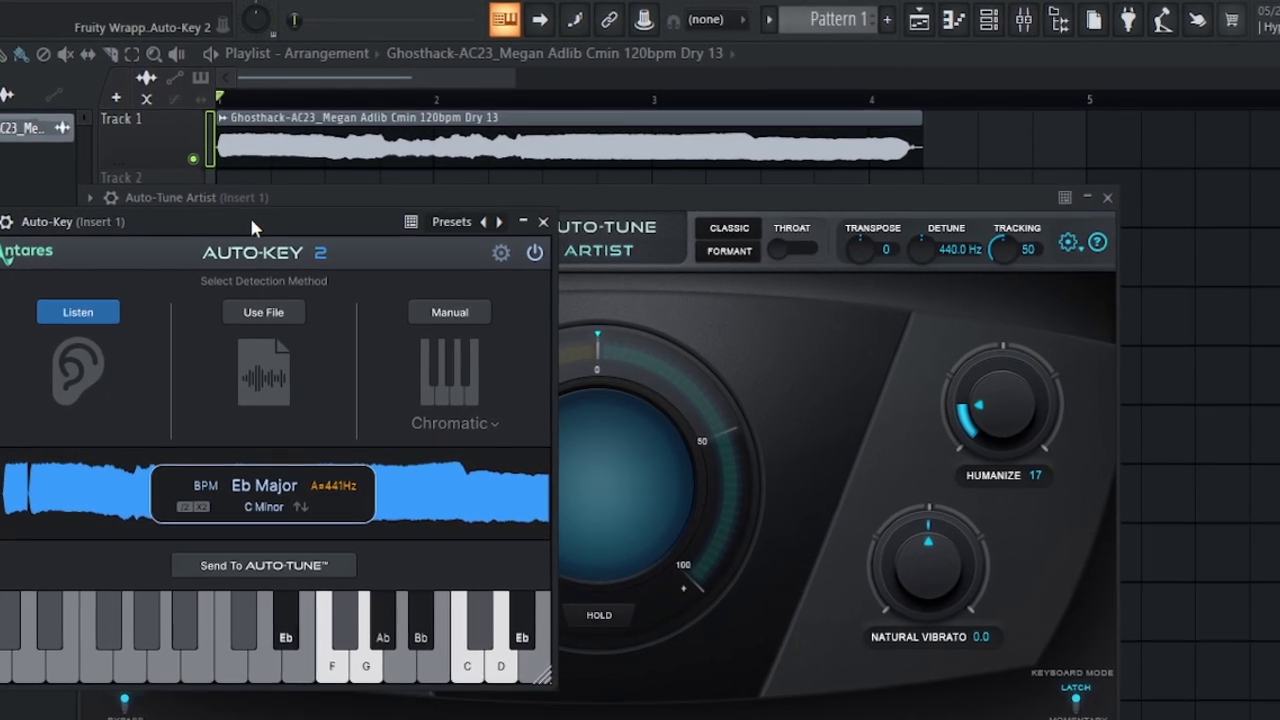
pyautogui.moveTo(249, 214); pyautogui.dragTo(331, 220)
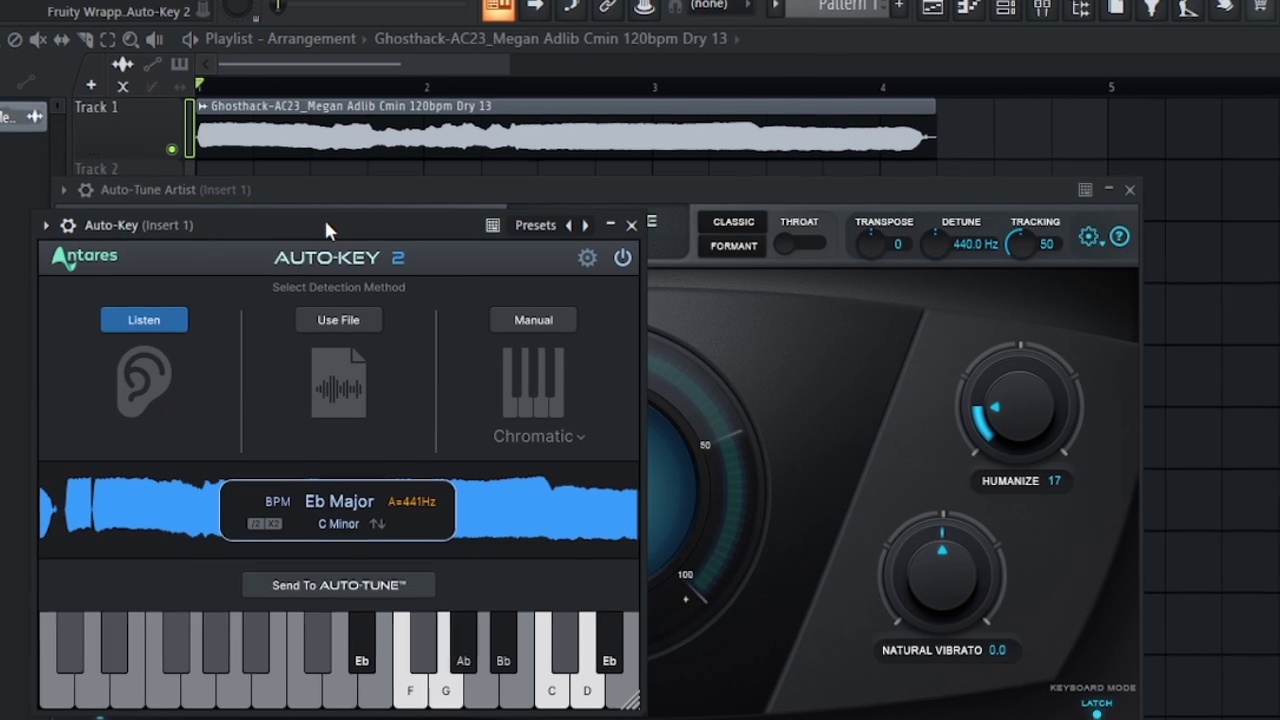
pyautogui.click(1124, 191)
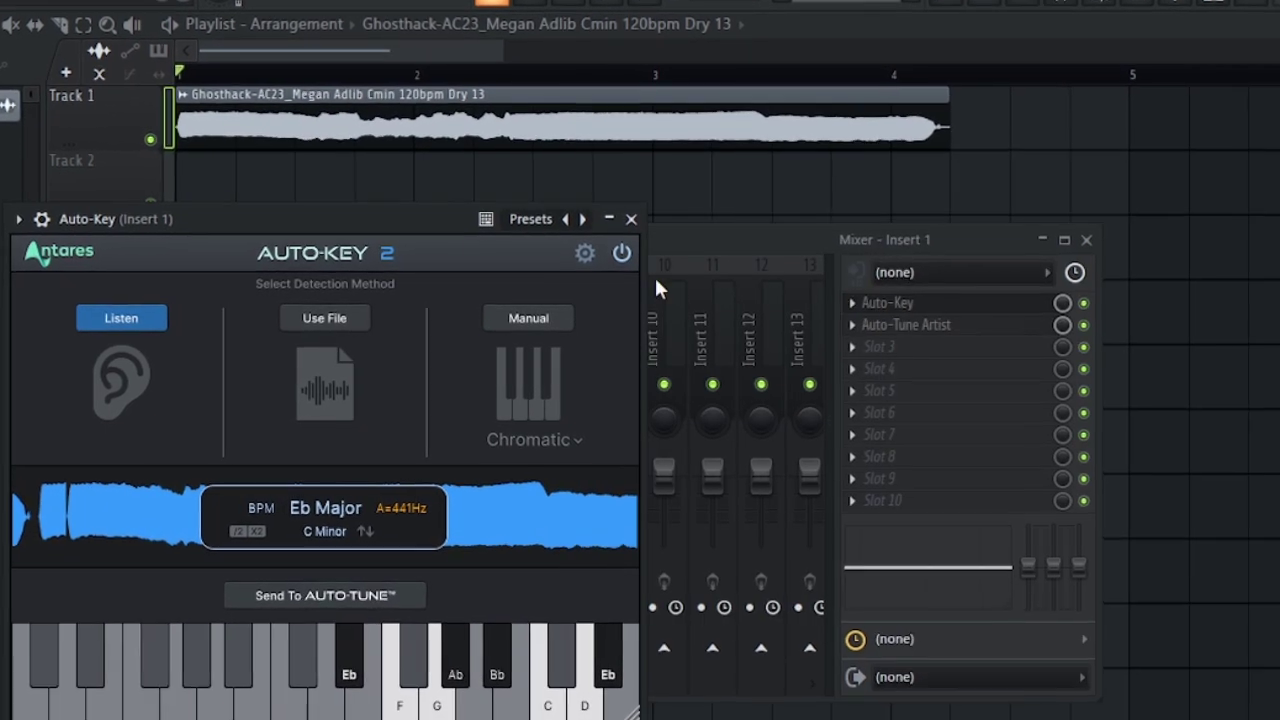
pyautogui.click(631, 220)
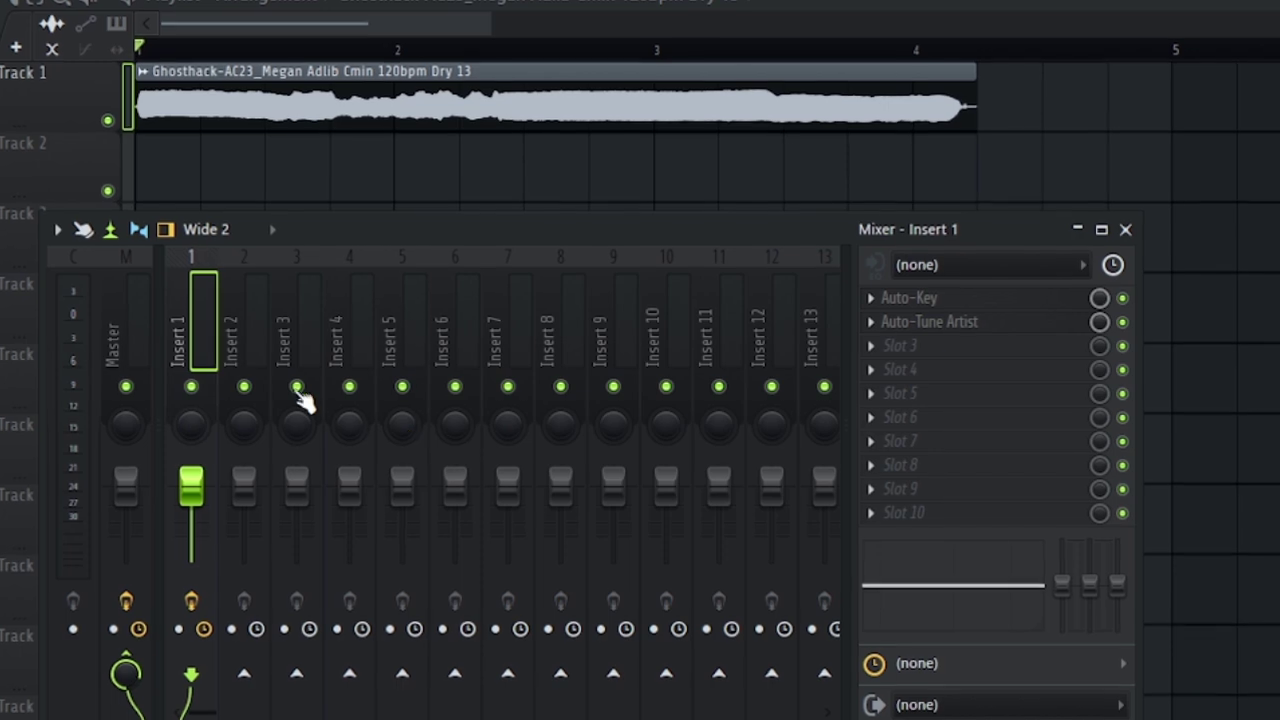
# Rename mixer track Insert 10 to REVERB and colour it drab olive green (#679F35)
pyautogui.rightClick(658, 326)
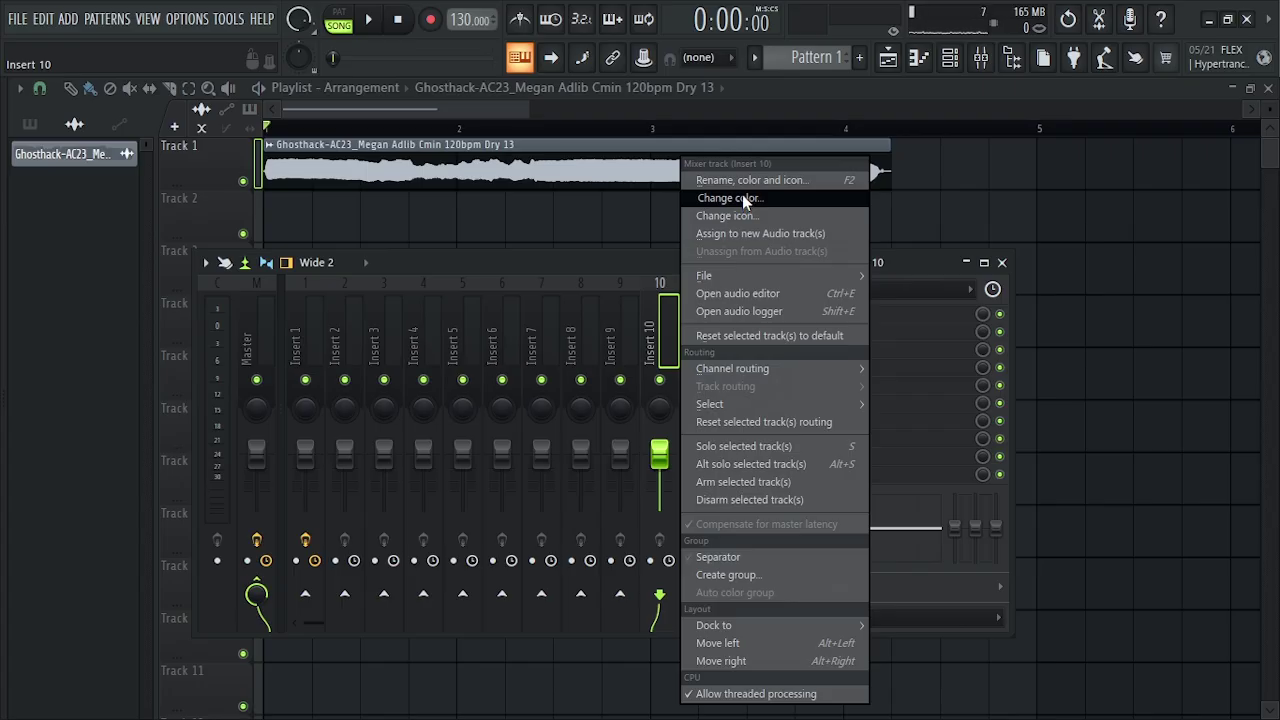
pyautogui.click(748, 182)
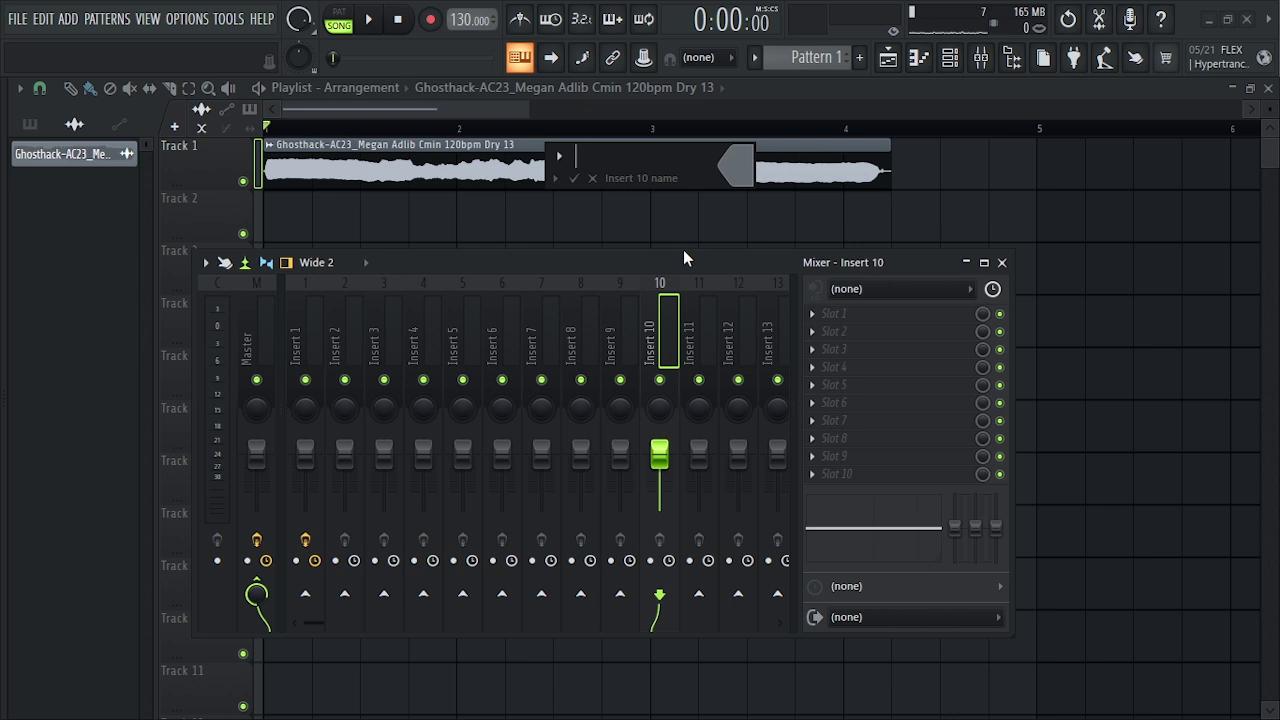
pyautogui.write('REVERB')
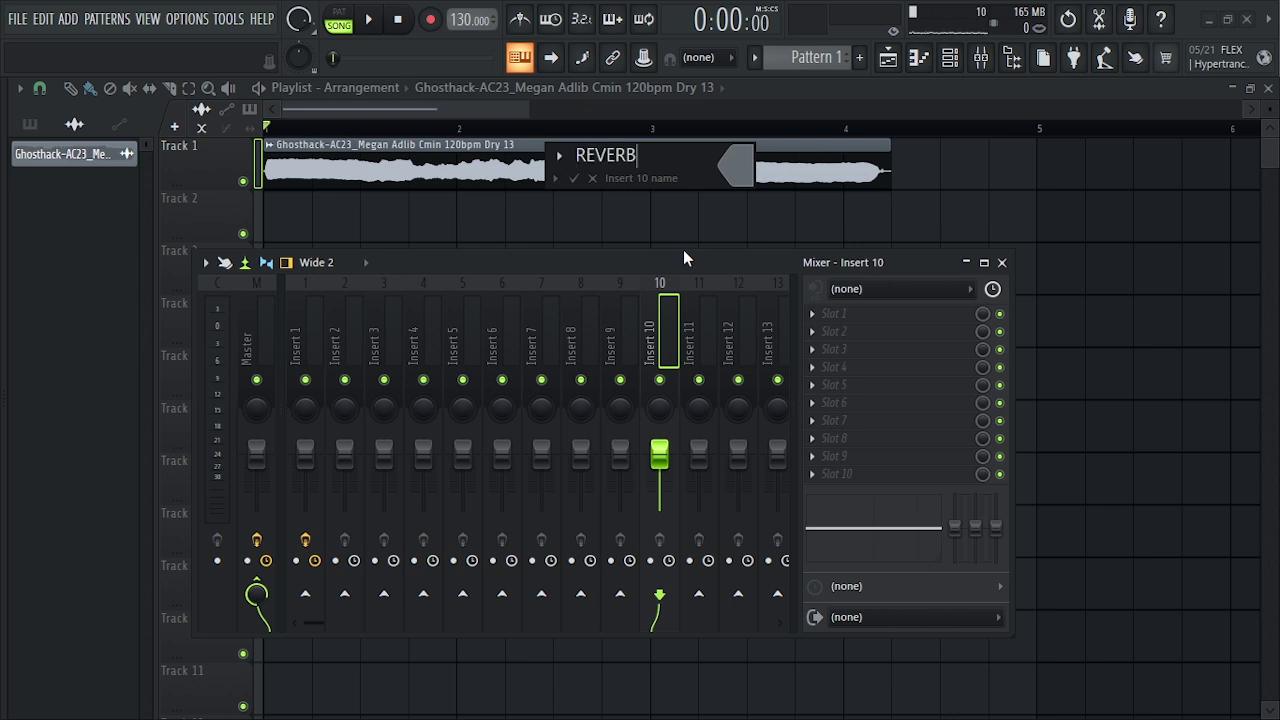
pyautogui.click(745, 180)
pyautogui.click(966, 343)
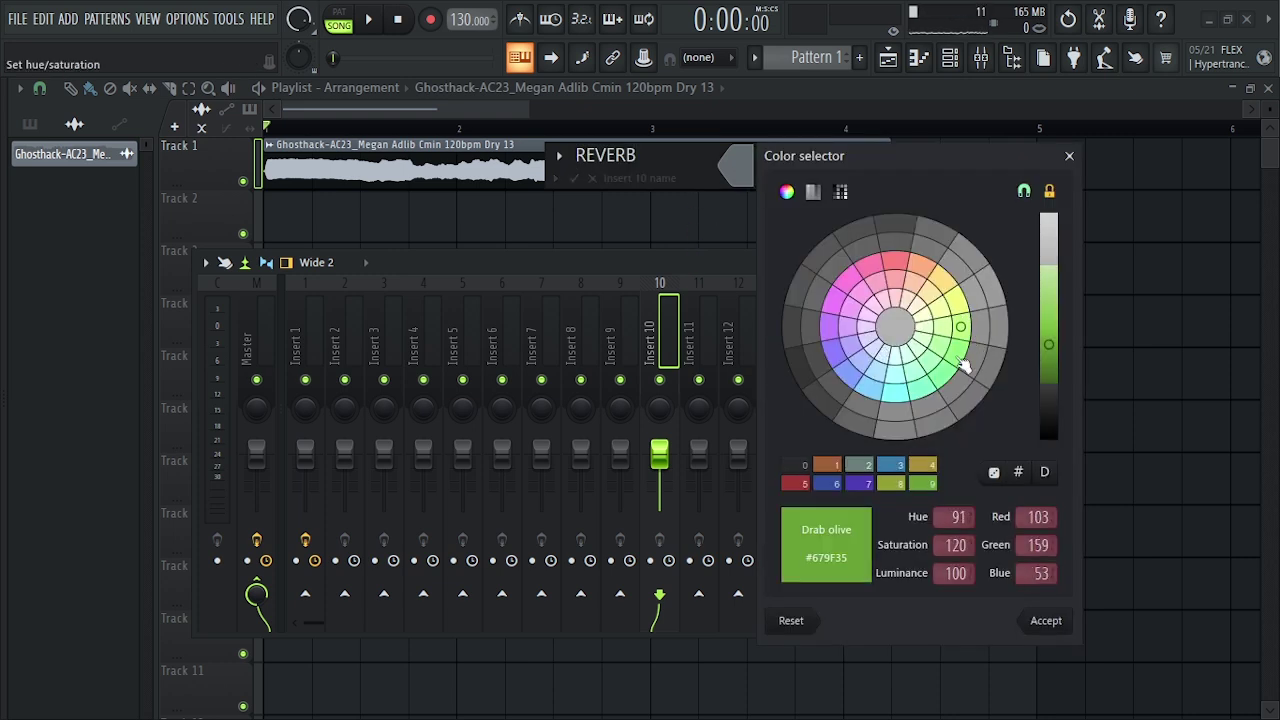
pyautogui.click(1046, 621)
pyautogui.press('Return')
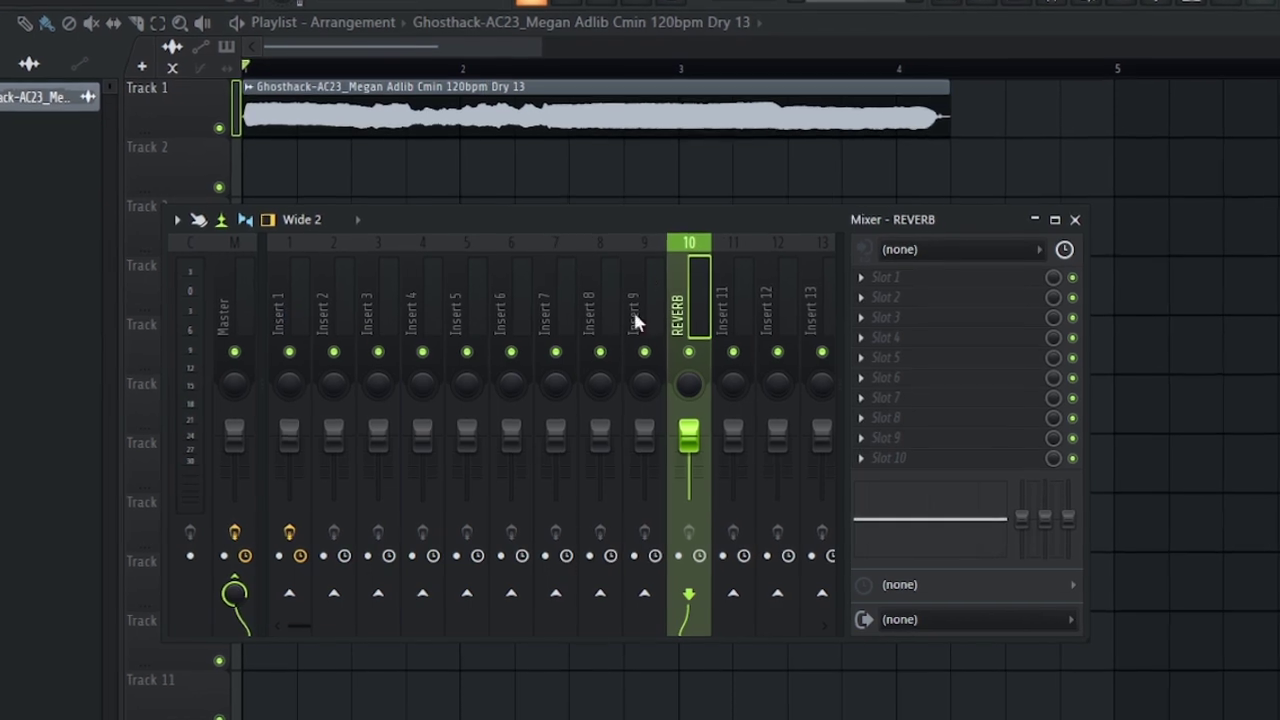
# Route Insert 1 to the REVERB track and load Fruity Reeverb 2 into slot 1 of REVERB
pyautogui.click(287, 276)
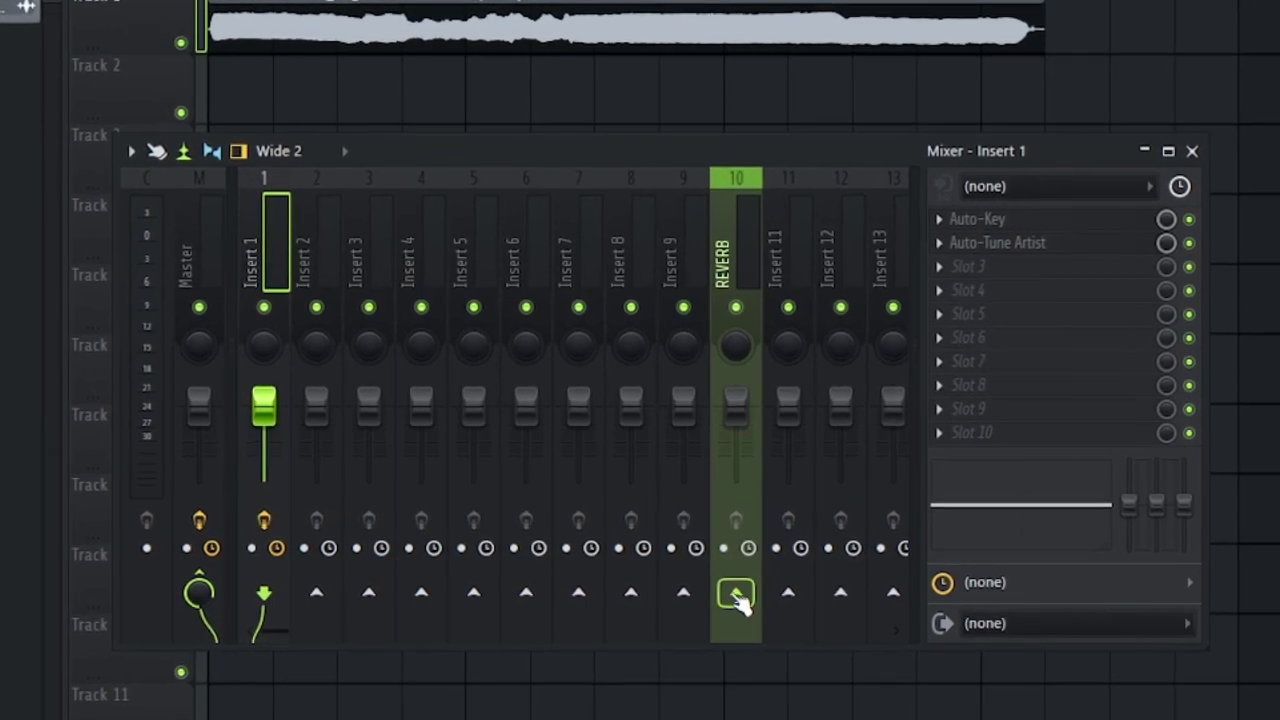
pyautogui.click(730, 595)
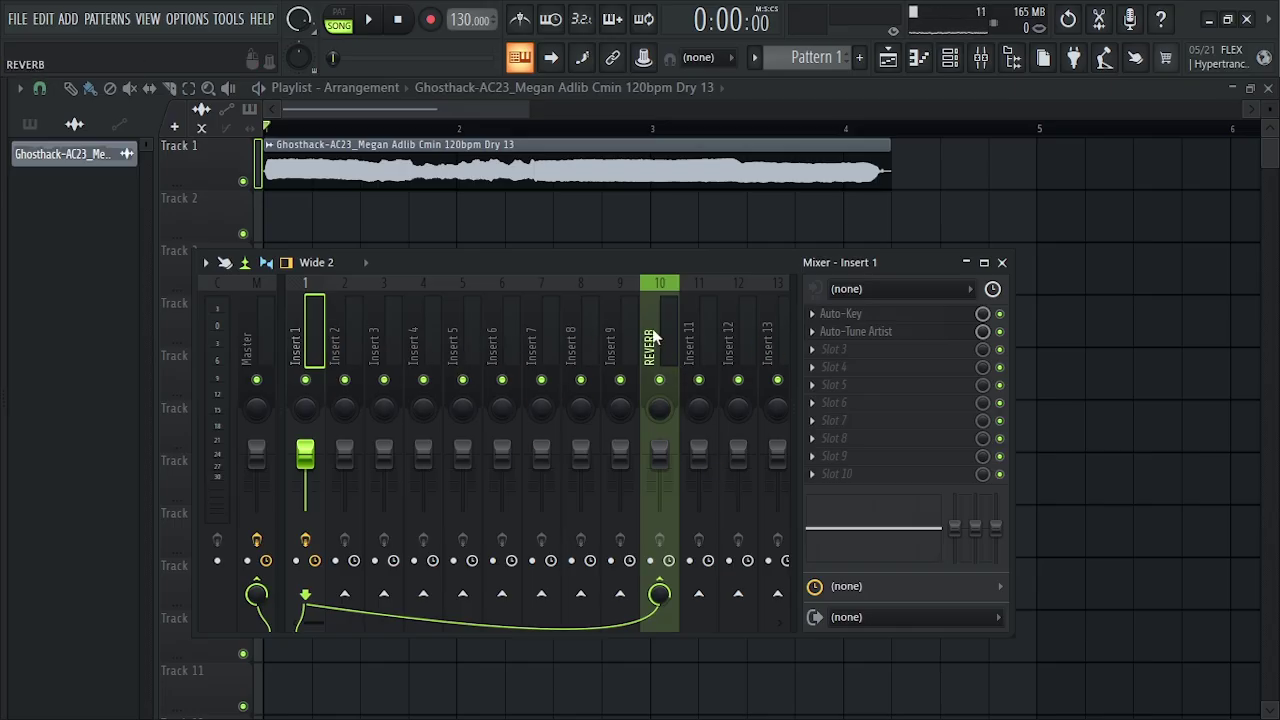
pyautogui.click(654, 345)
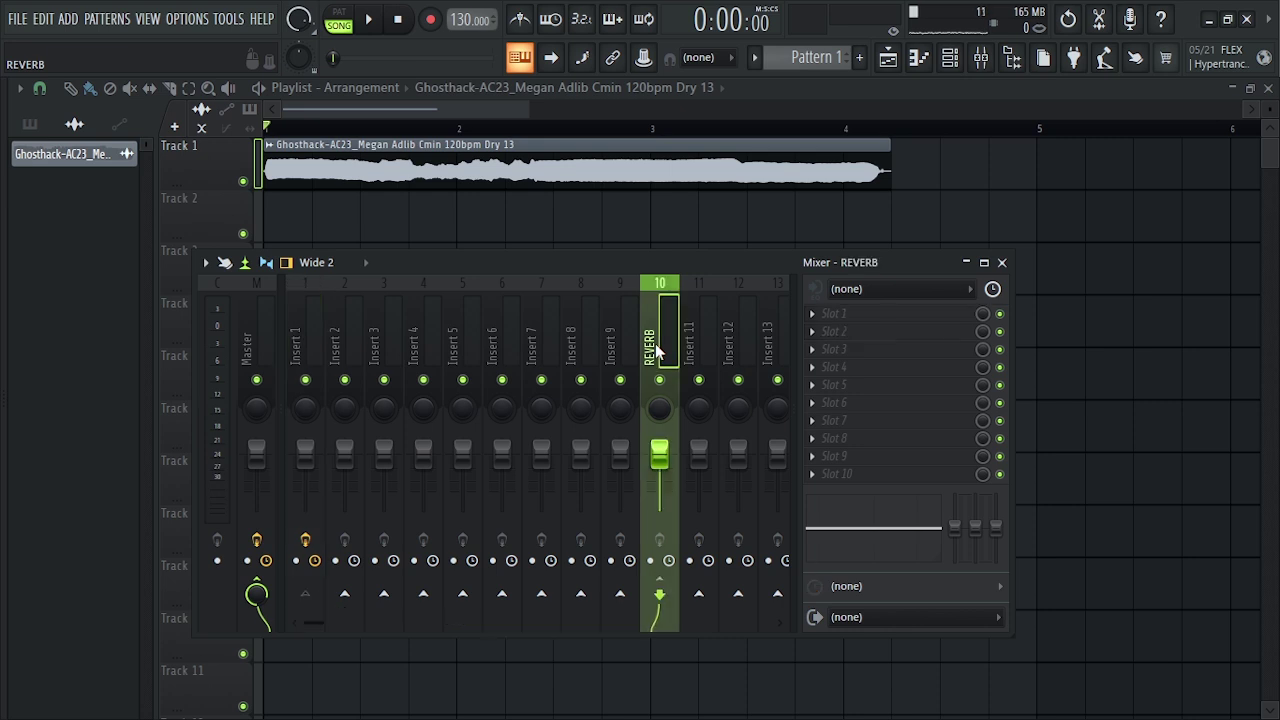
pyautogui.click(812, 320)
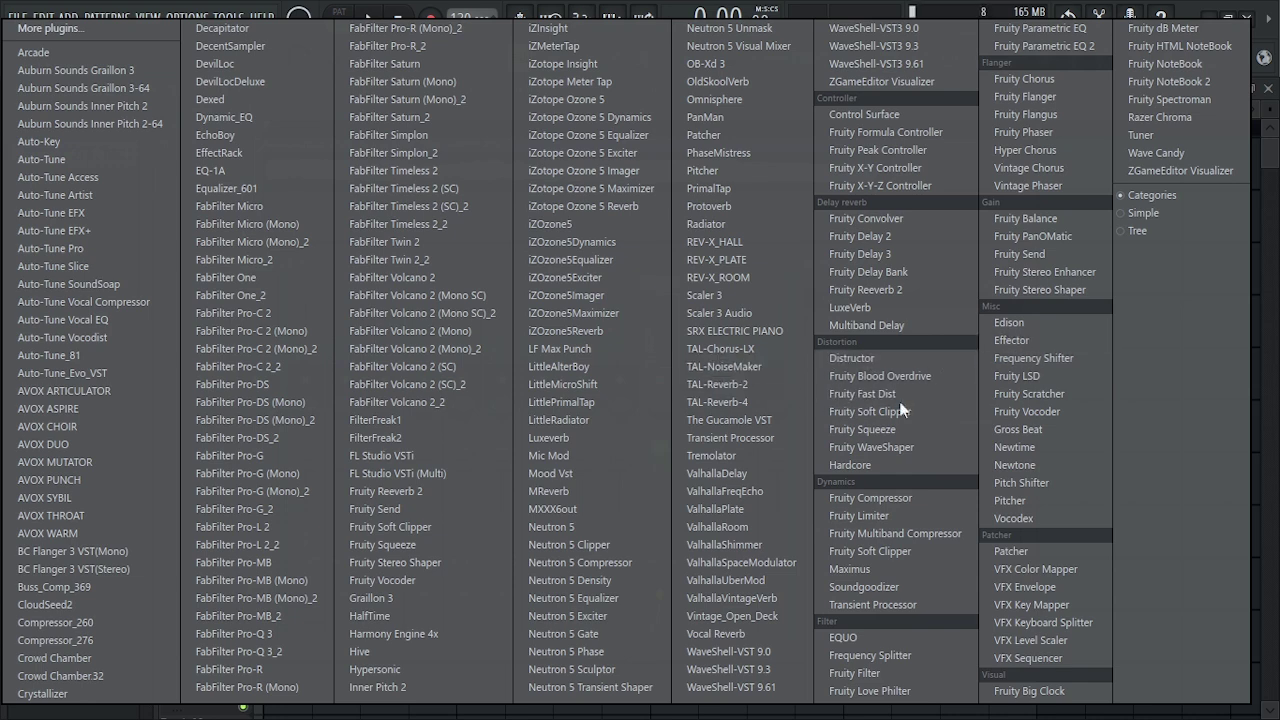
pyautogui.click(903, 290)
# Increase the room size in Fruity Reeverb 2, set the predelay to 57 ms and close the plugin
pyautogui.moveTo(419, 324); pyautogui.dragTo(503, 437)
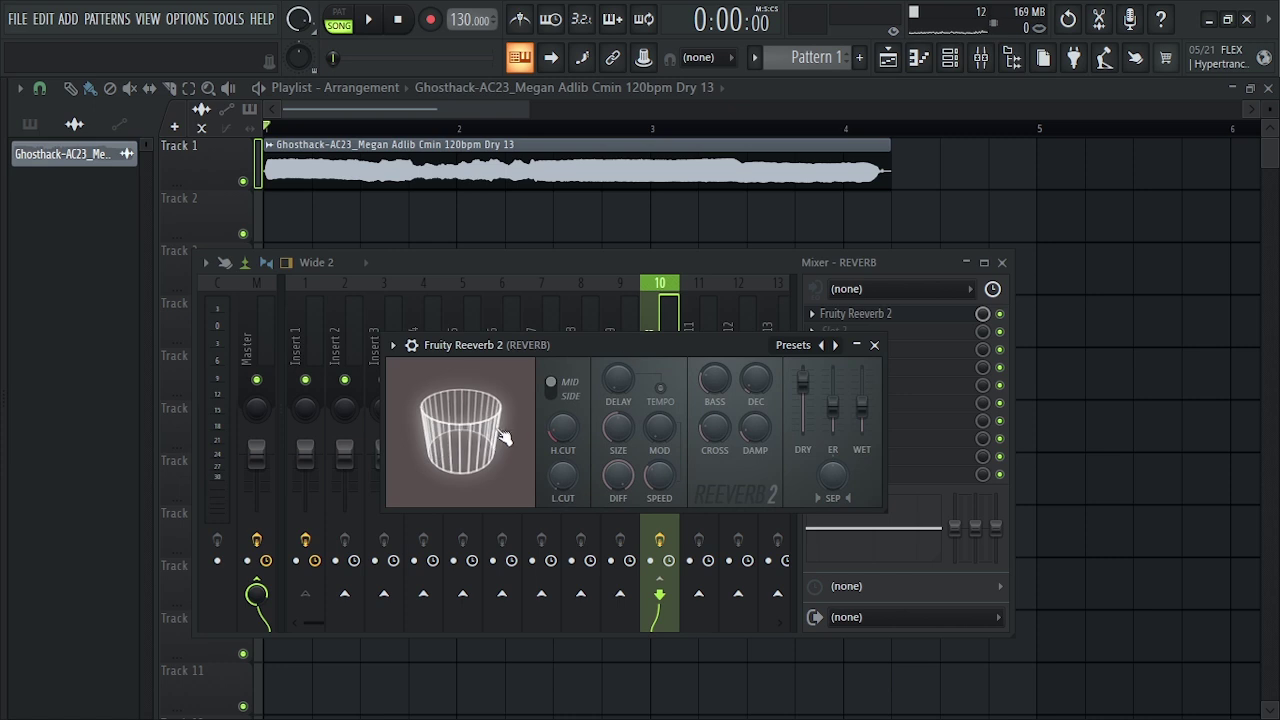
pyautogui.moveTo(618, 427); pyautogui.dragTo(618, 385)
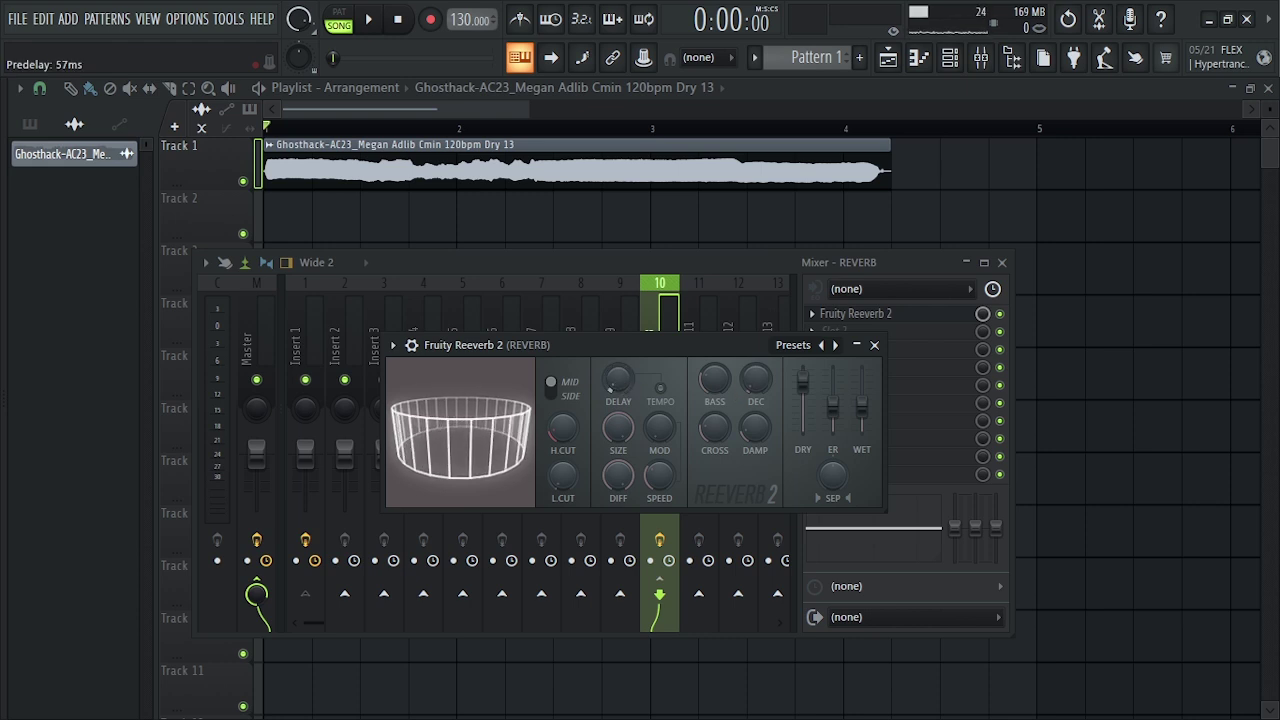
pyautogui.click(875, 346)
# Lower Insert 1's send level to the REVERB track and play the vocal to hear the reverb
pyautogui.click(305, 336)
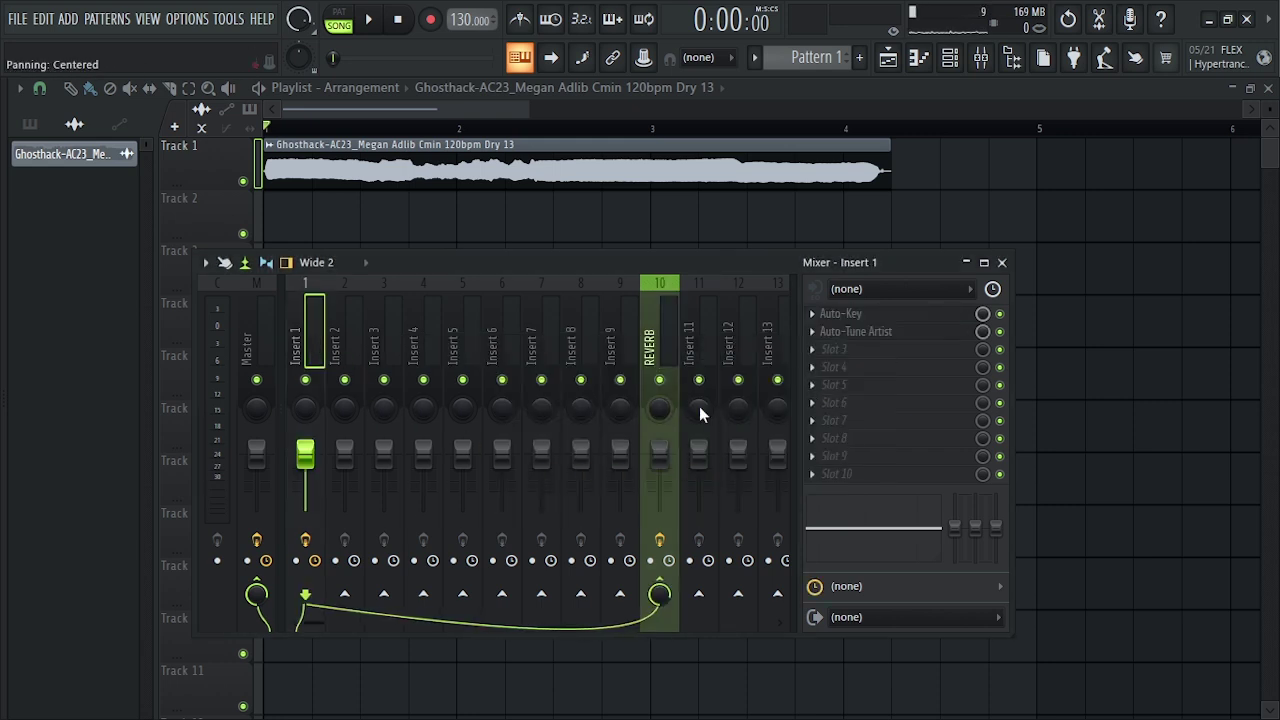
pyautogui.press('space')
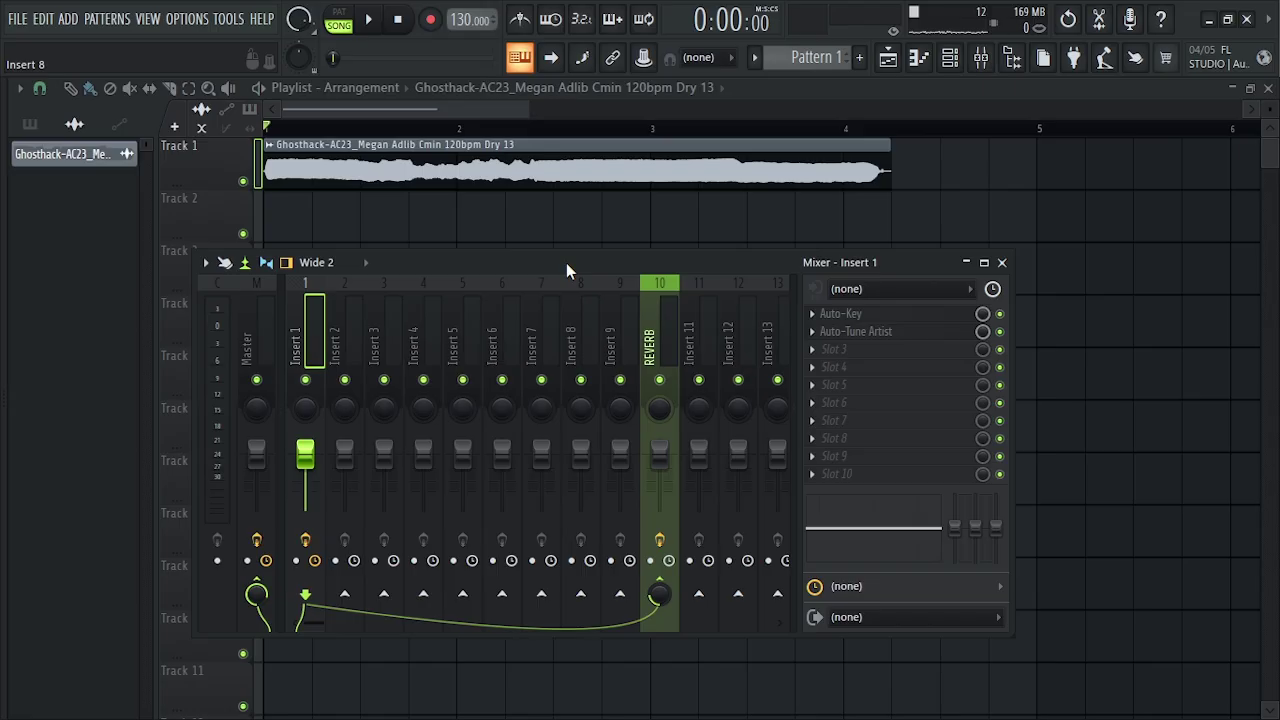
pyautogui.press('space')
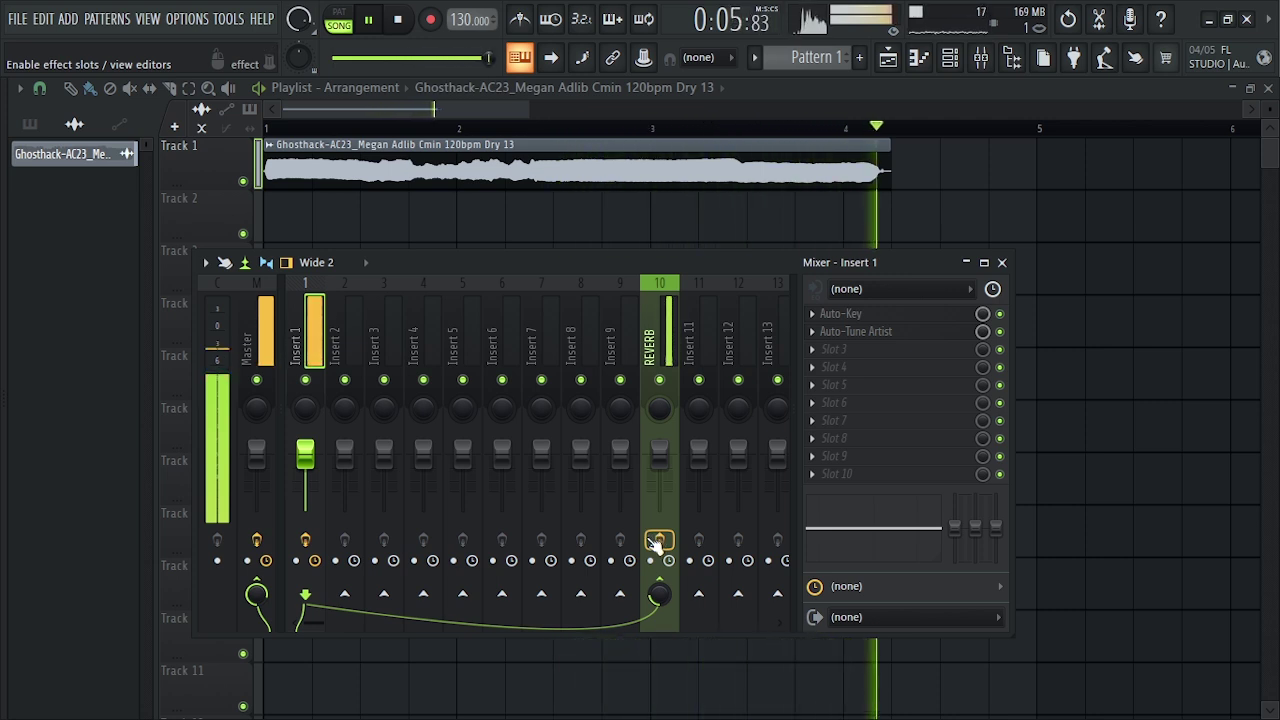
pyautogui.press('space')
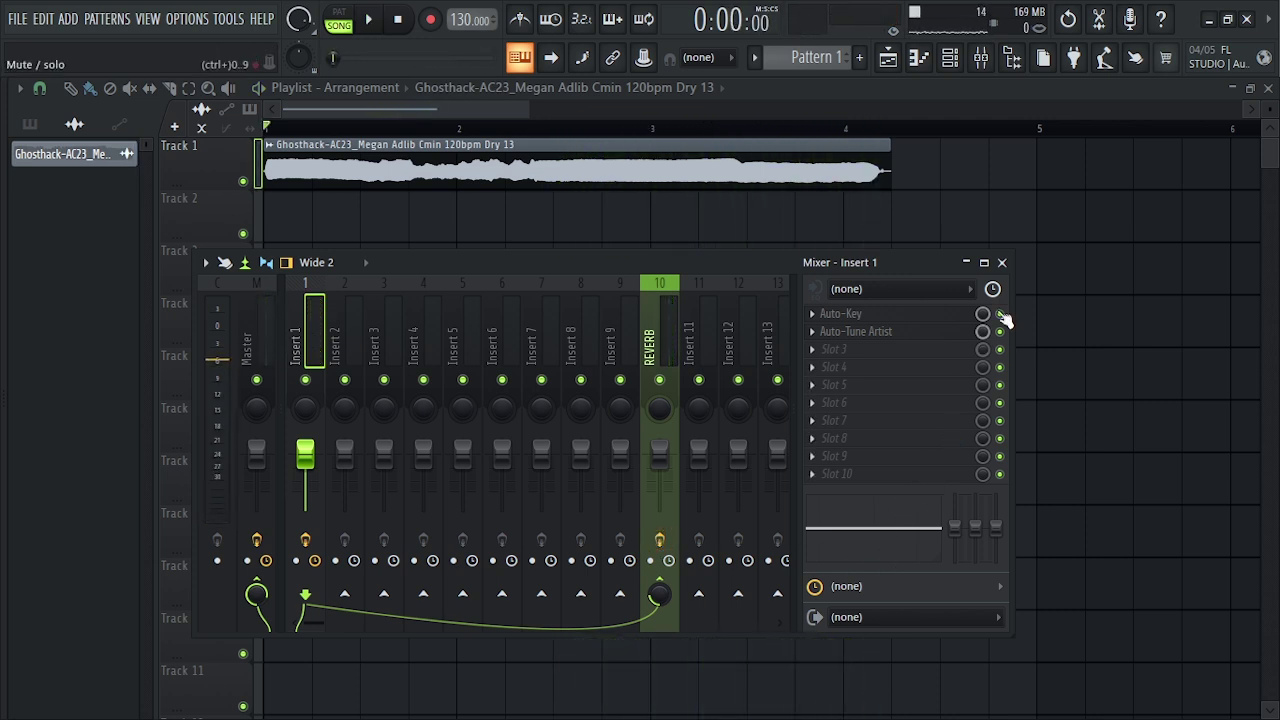
# Close the mixer and switch from FL Studio to VirtualDJ
pyautogui.click(1002, 264)
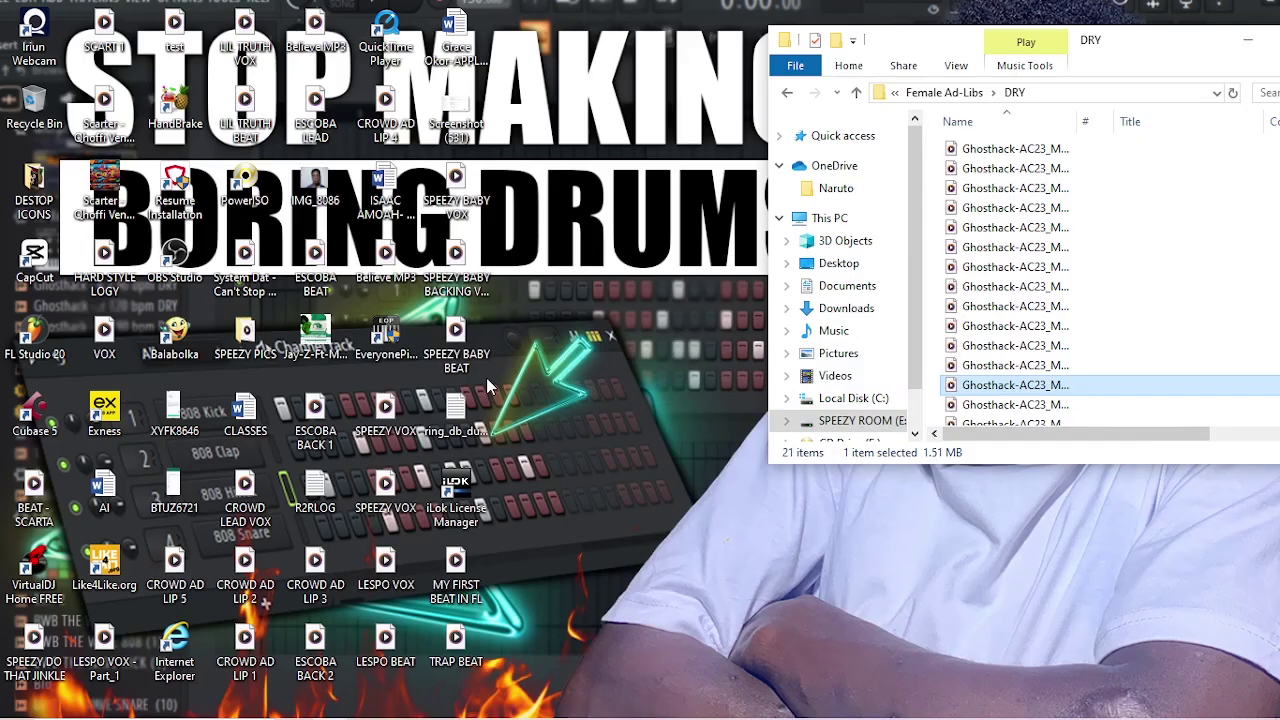
pyautogui.moveTo(758, 717)
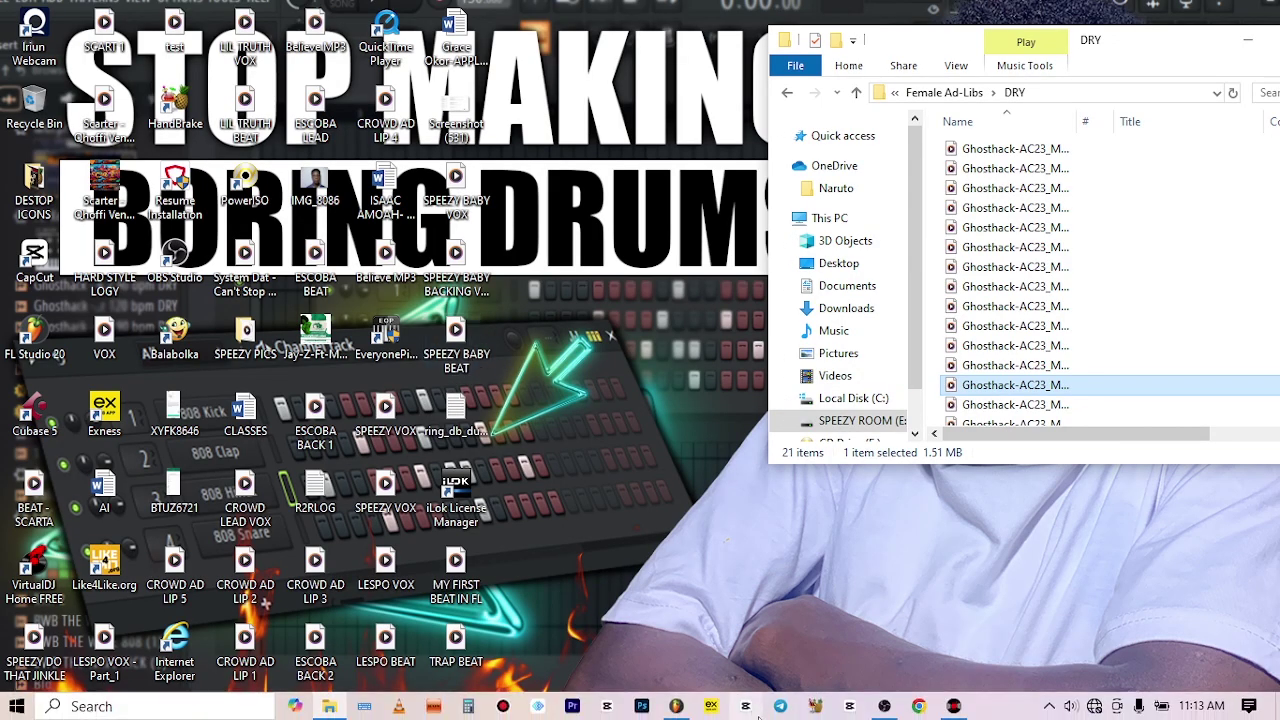
pyautogui.click(952, 706)
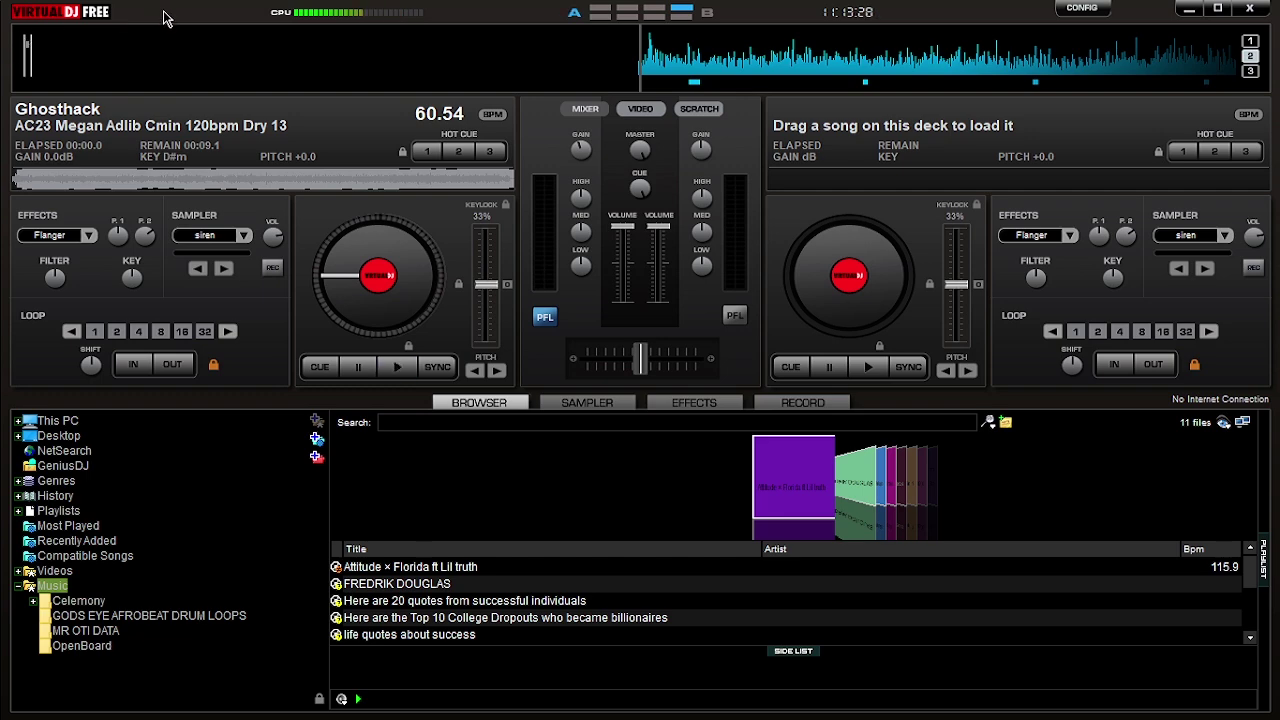
# Move the VirtualDJ window aside and load SPEEZY BABY BEAT from the desktop onto the first deck
pyautogui.click(1218, 10)
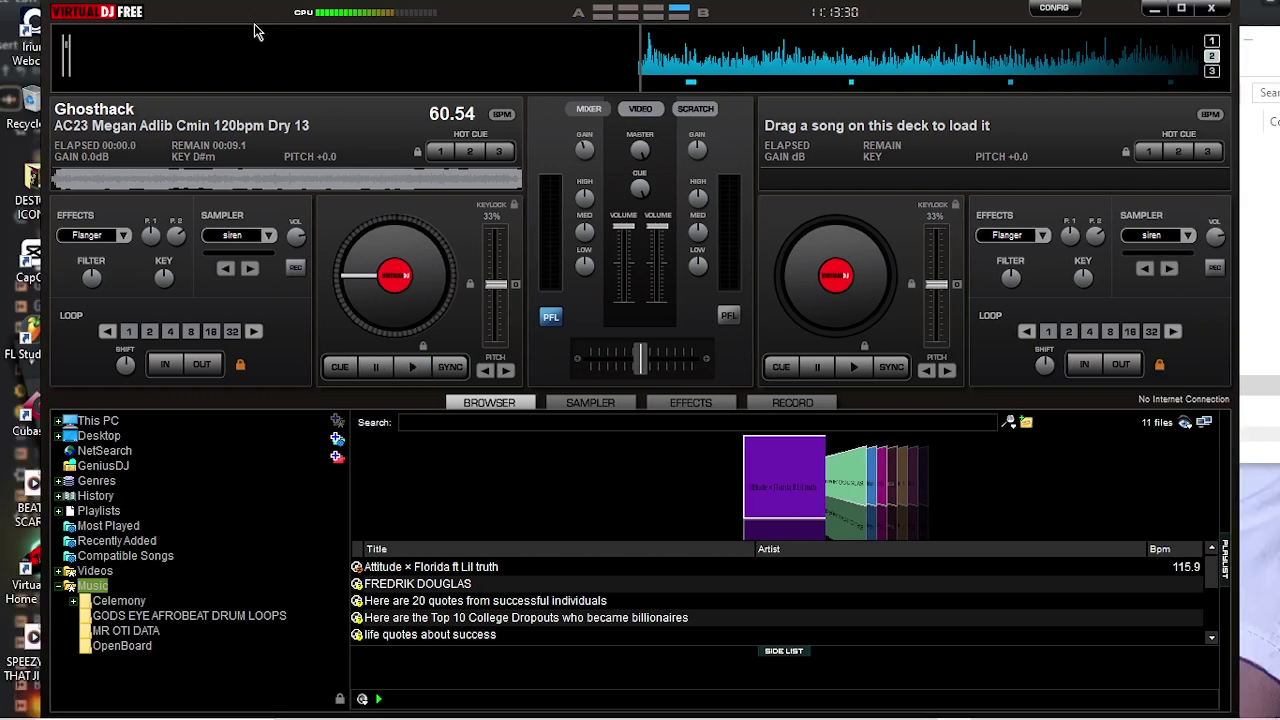
pyautogui.moveTo(212, 17); pyautogui.dragTo(747, 117)
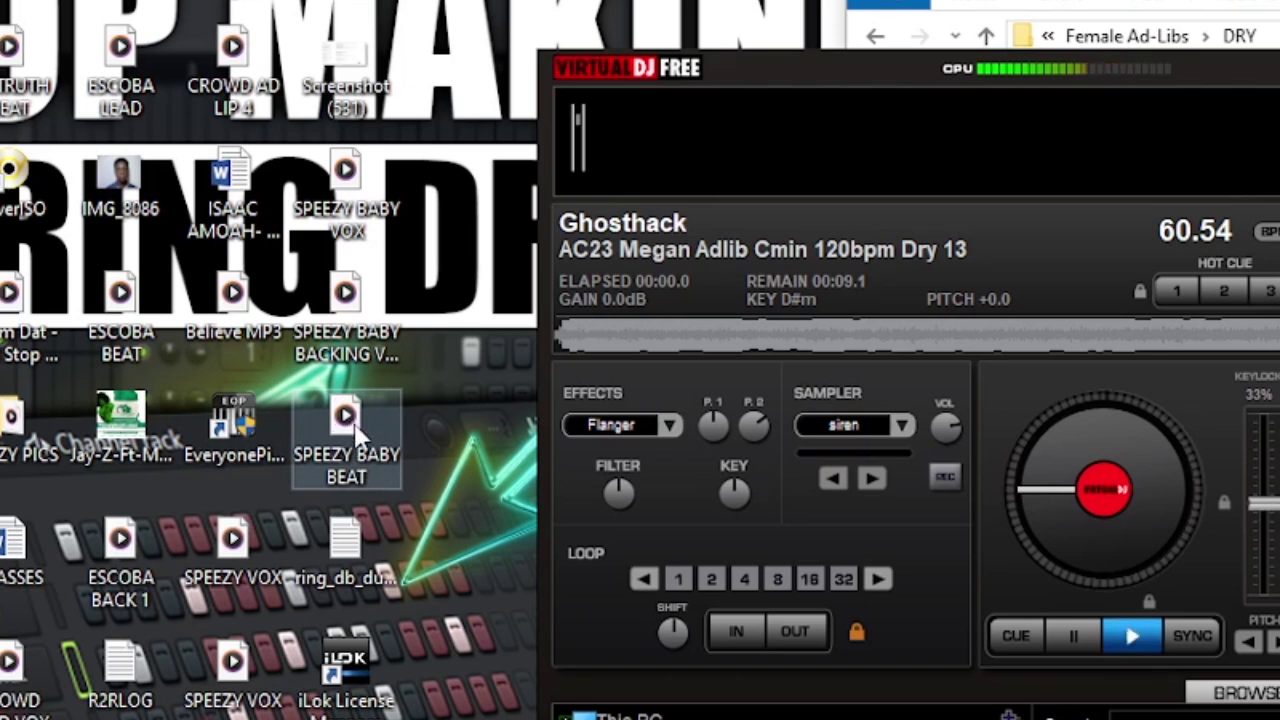
pyautogui.moveTo(357, 430); pyautogui.dragTo(749, 280)
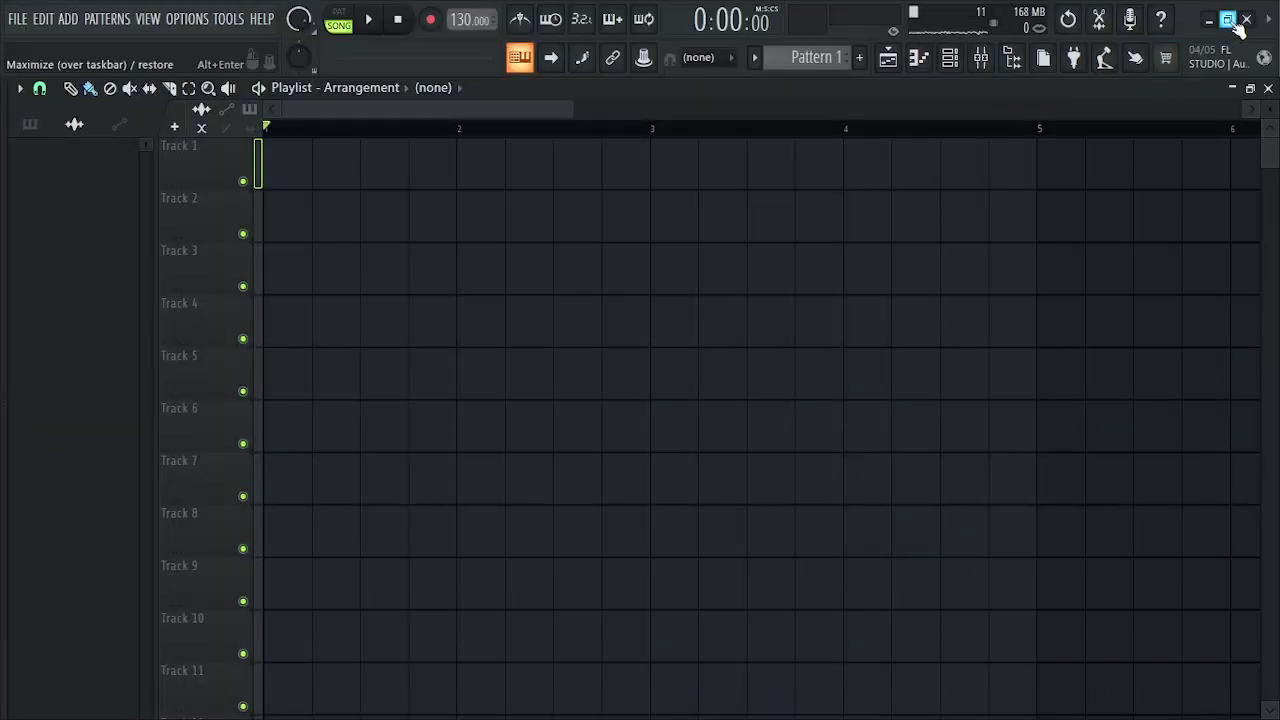
# Shrink the FL Studio window, import SPEEZY BABY BEAT from the desktop as an audio clip on Track 1, and maximize the window again
pyautogui.click(1235, 24)
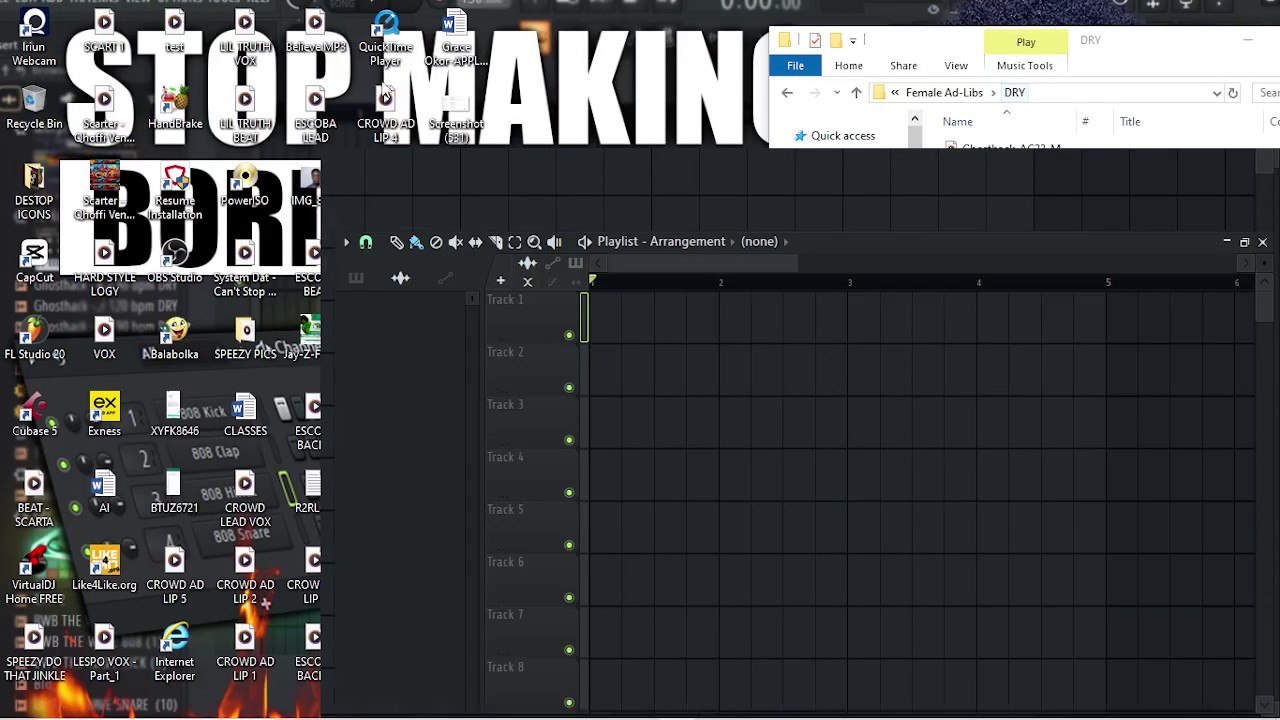
pyautogui.moveTo(340, 175); pyautogui.dragTo(487, 175)
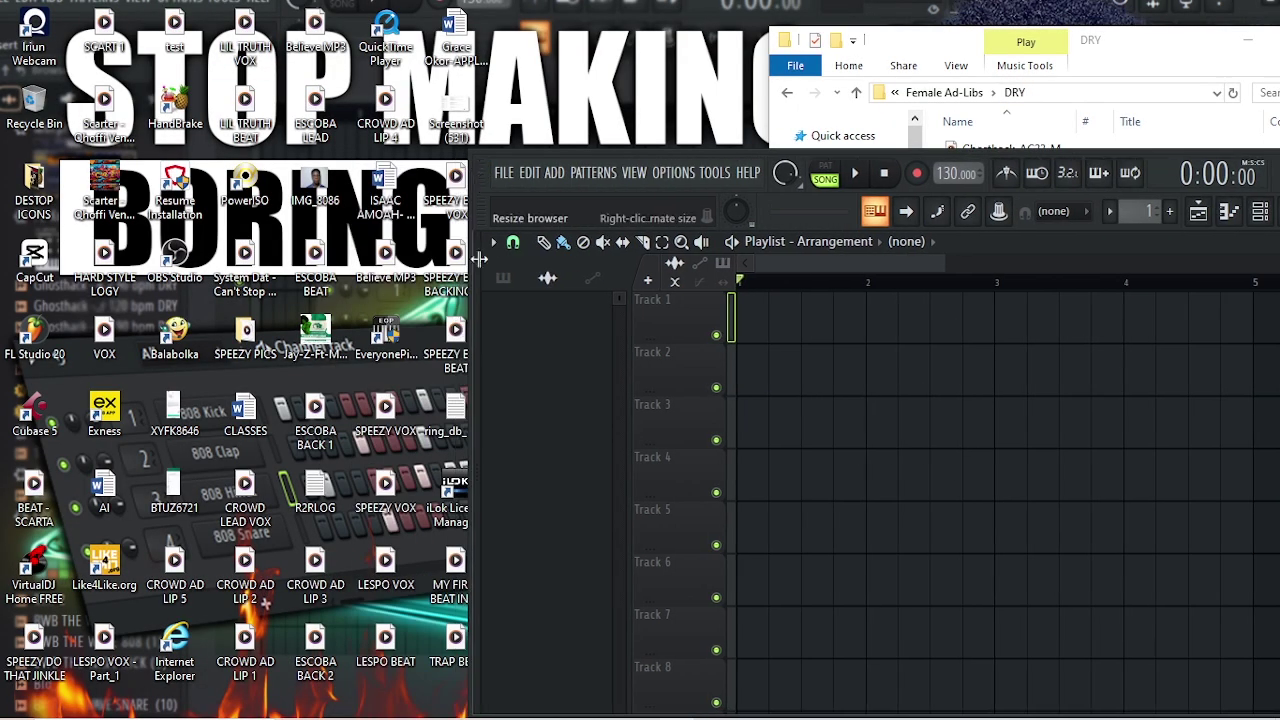
pyautogui.moveTo(659, 323); pyautogui.dragTo(660, 324)
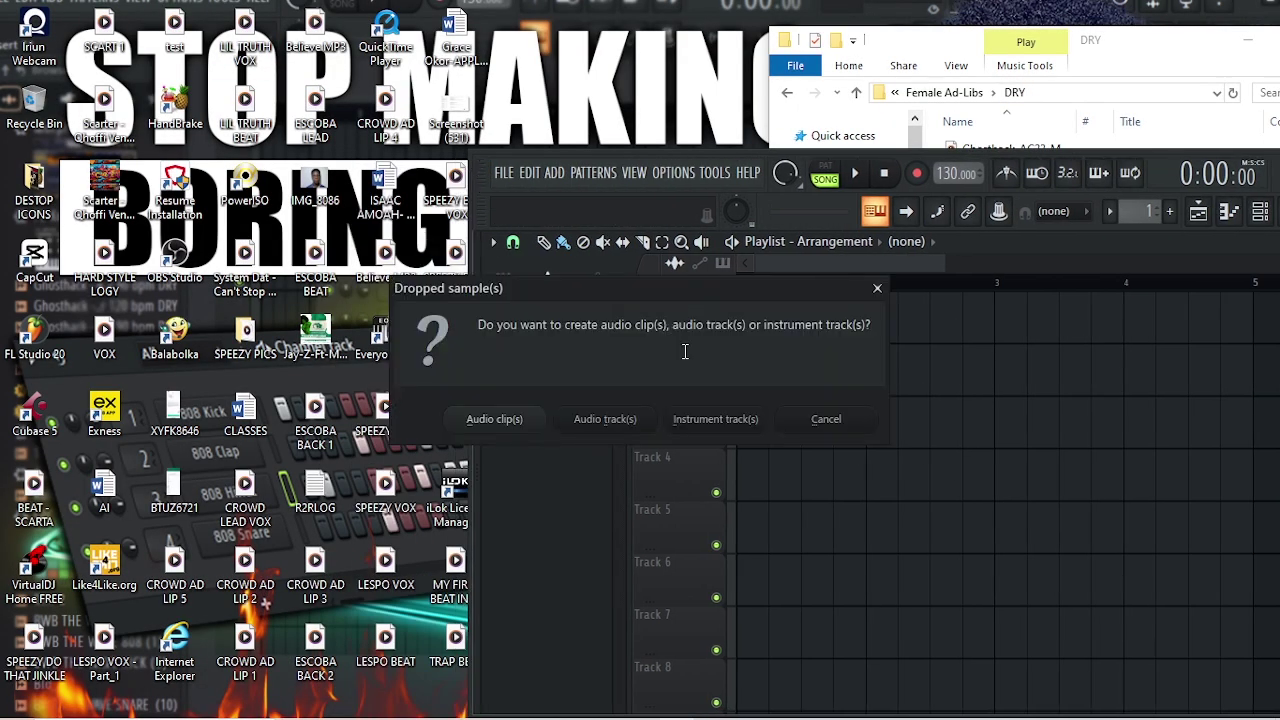
pyautogui.click(506, 424)
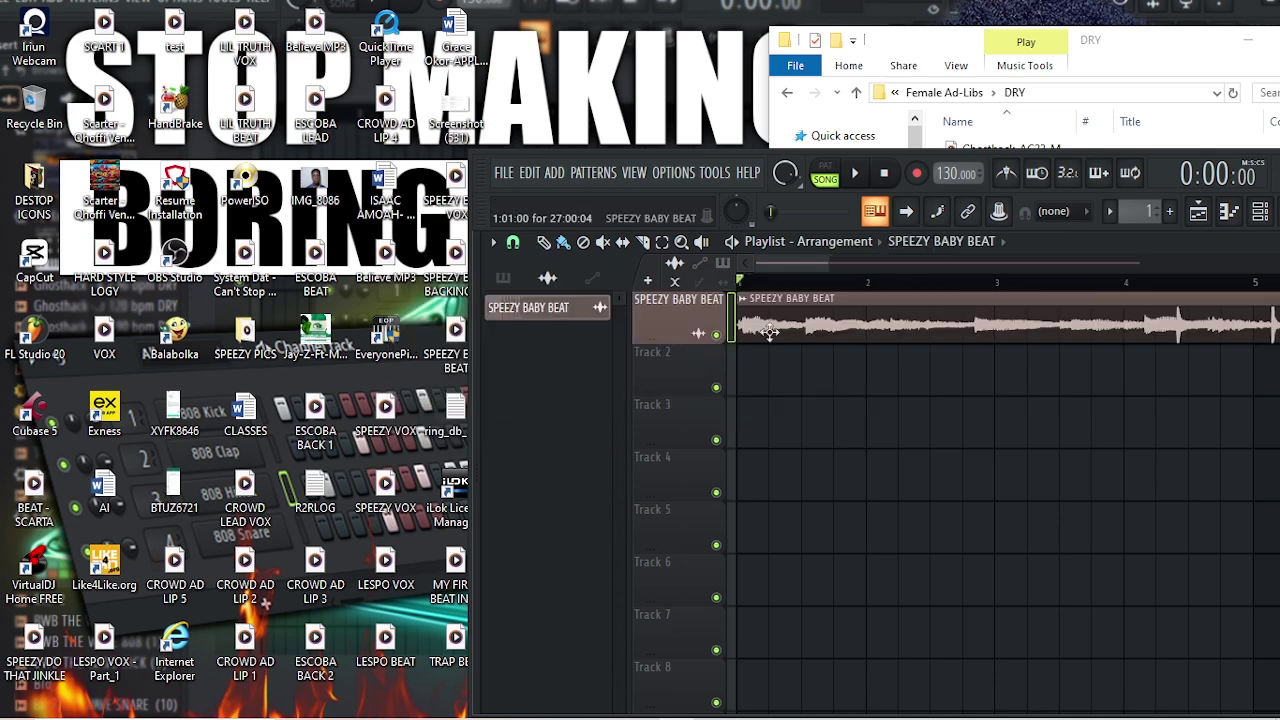
pyautogui.doubleClick(480, 172)
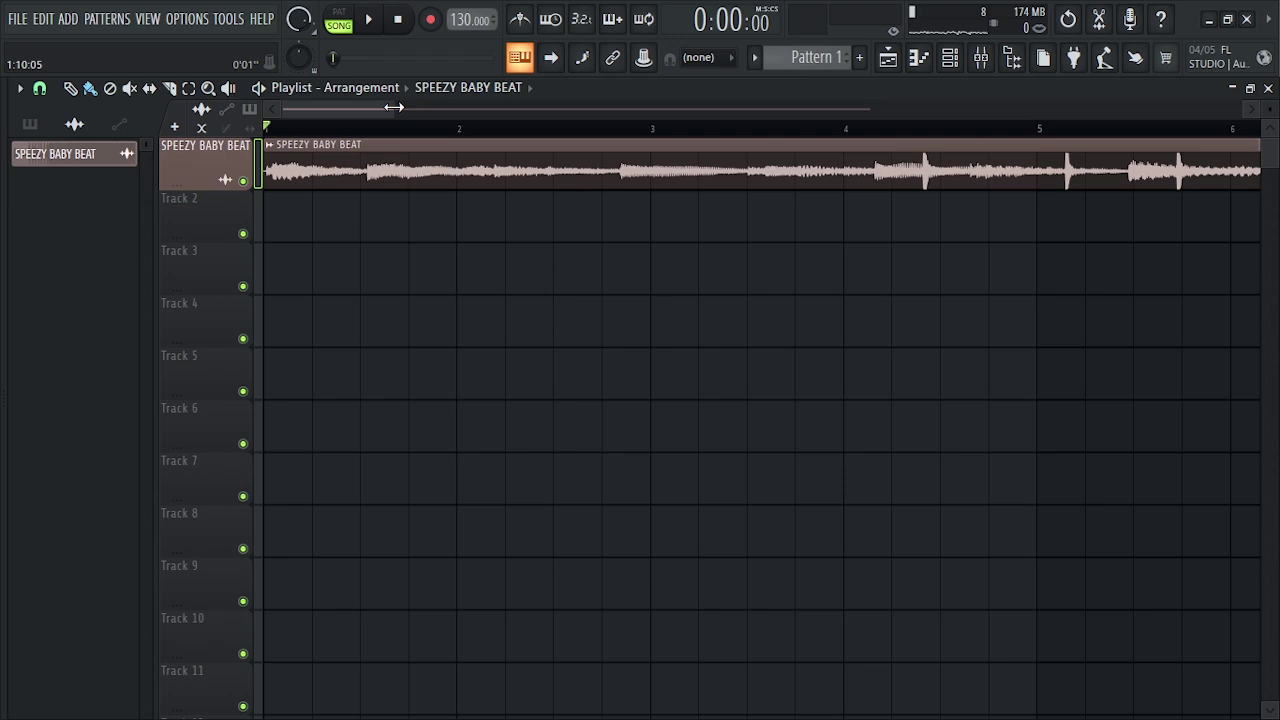
# Route the SPEEZY BABY BEAT audio clip to mixer track 1 in its channel settings
pyautogui.moveTo(394, 107); pyautogui.dragTo(1014, 105)
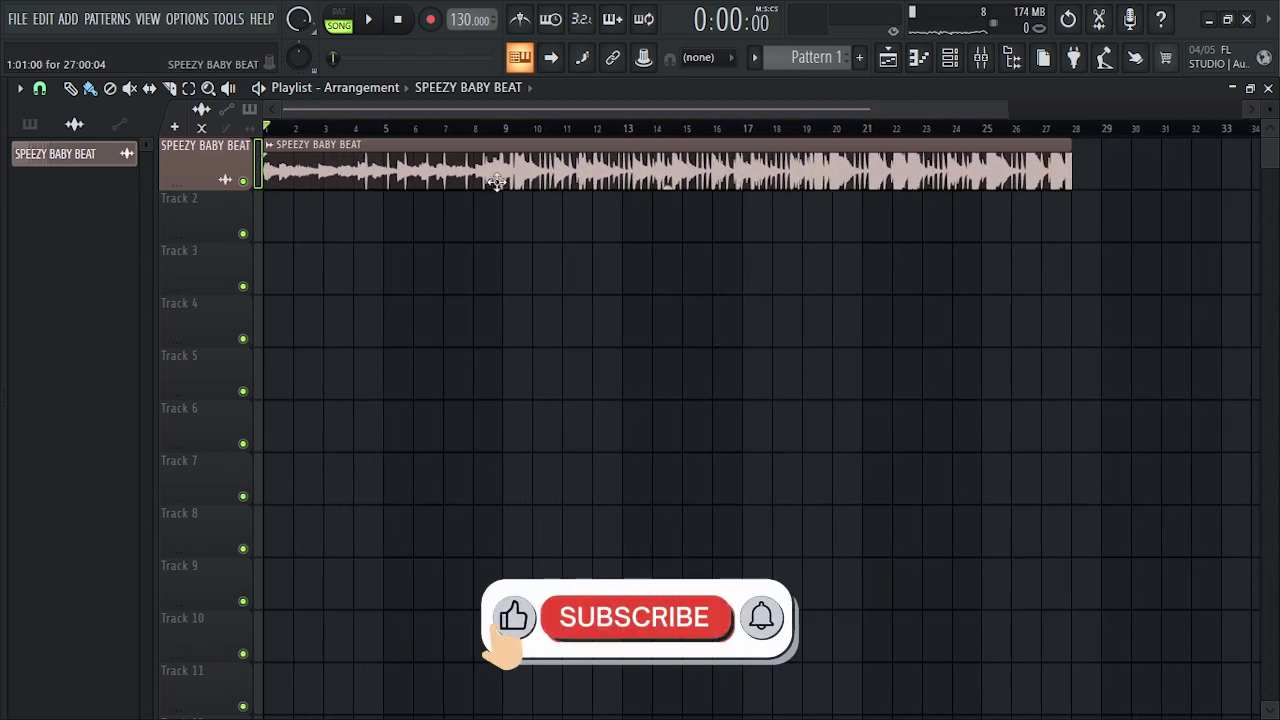
pyautogui.doubleClick(395, 178)
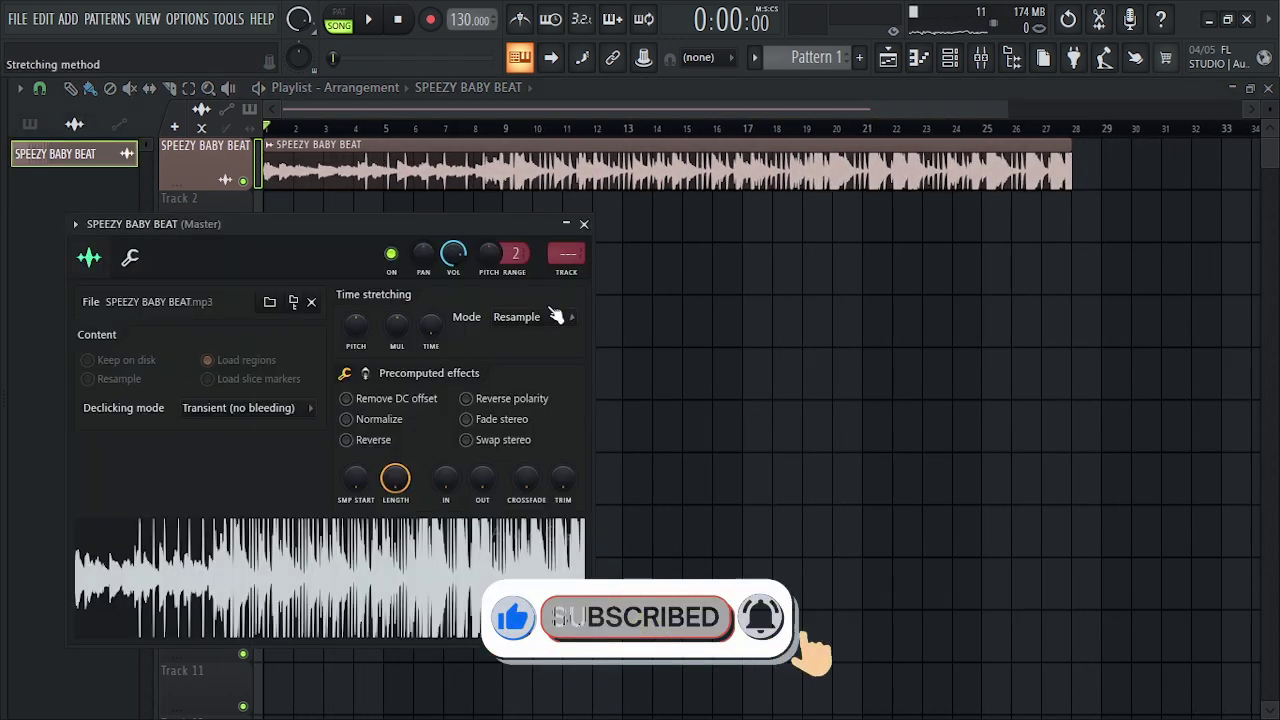
pyautogui.click(570, 268)
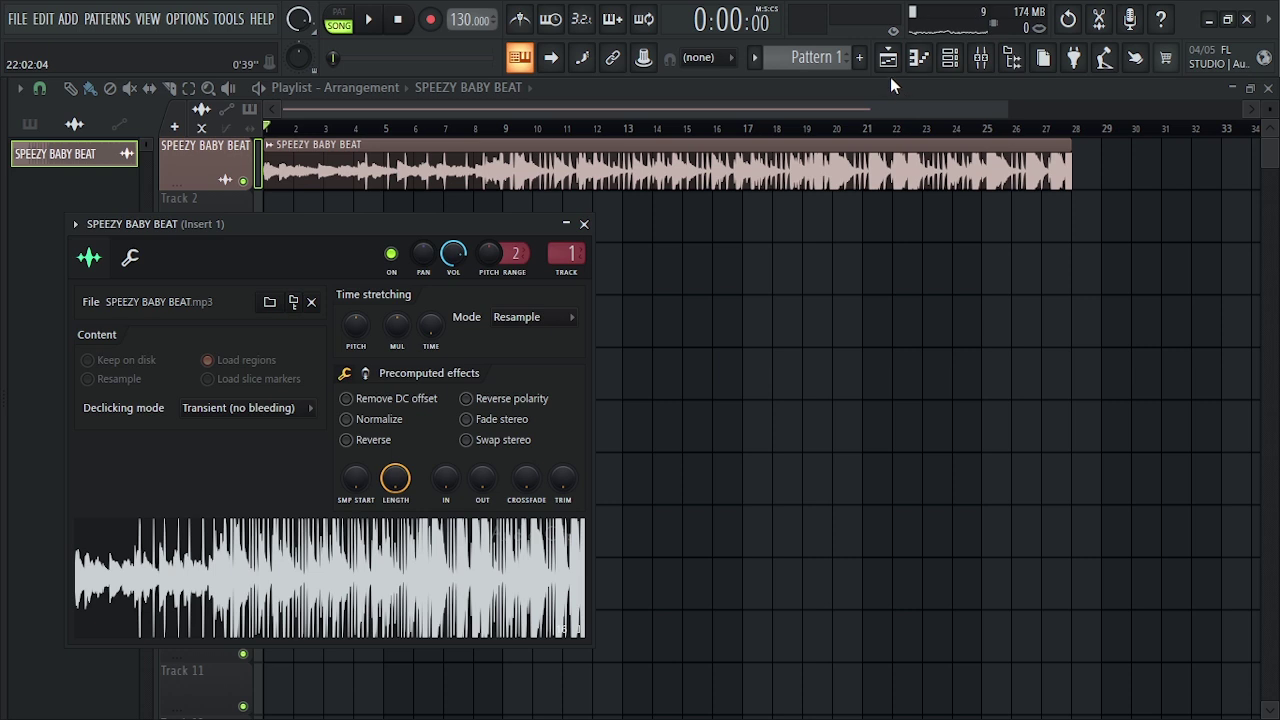
# Delete the plugins in the first two effect slots of mixer track Insert 1
pyautogui.press('F9')
pyautogui.rightClick(824, 320)
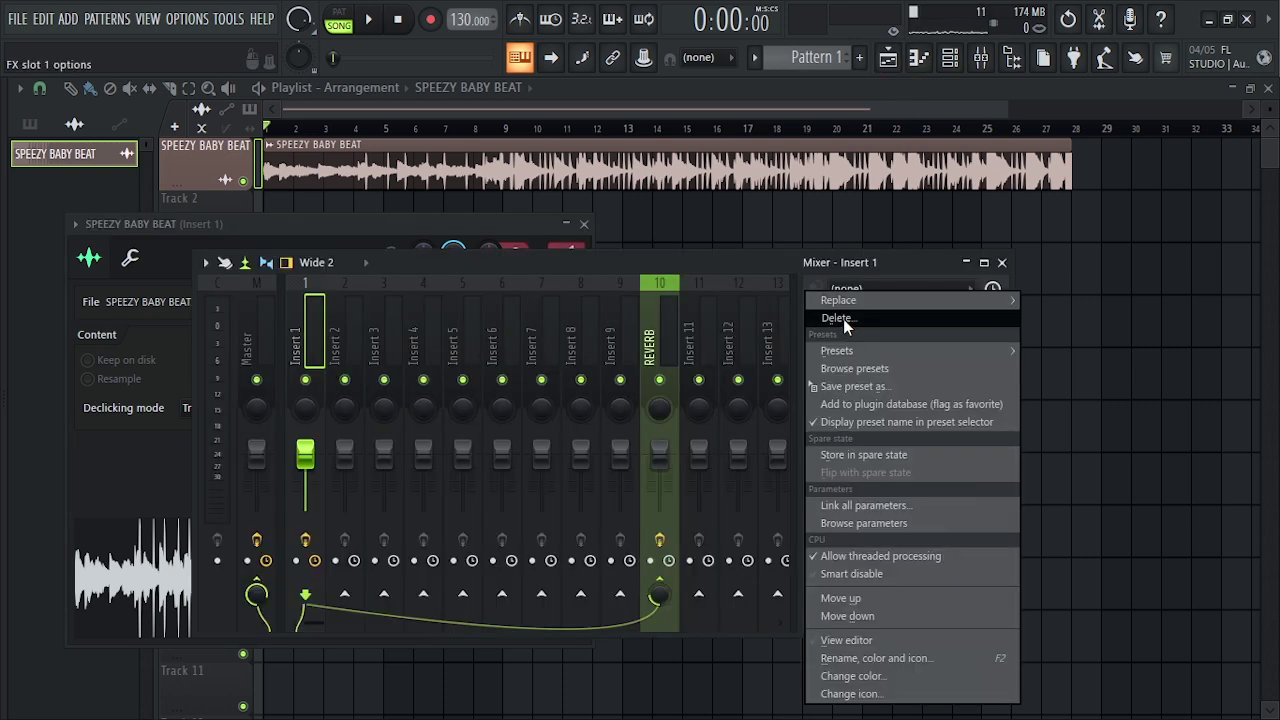
pyautogui.click(843, 318)
pyautogui.click(811, 331)
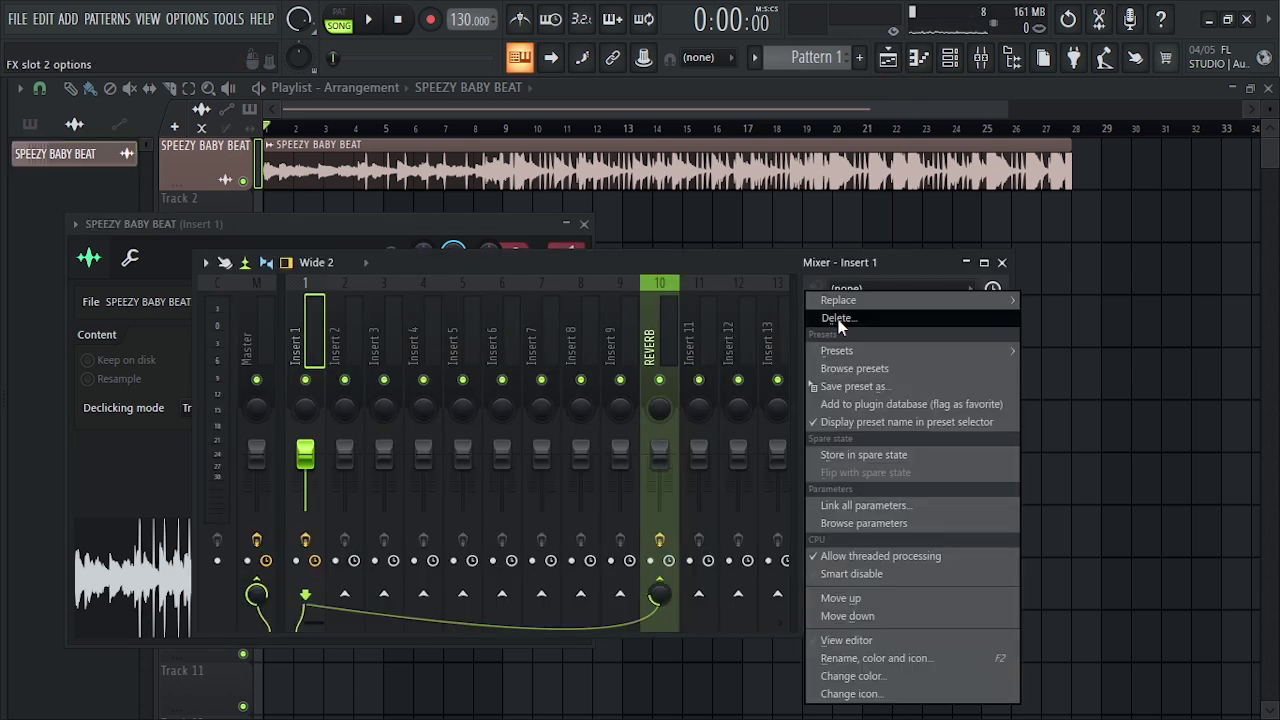
pyautogui.click(838, 318)
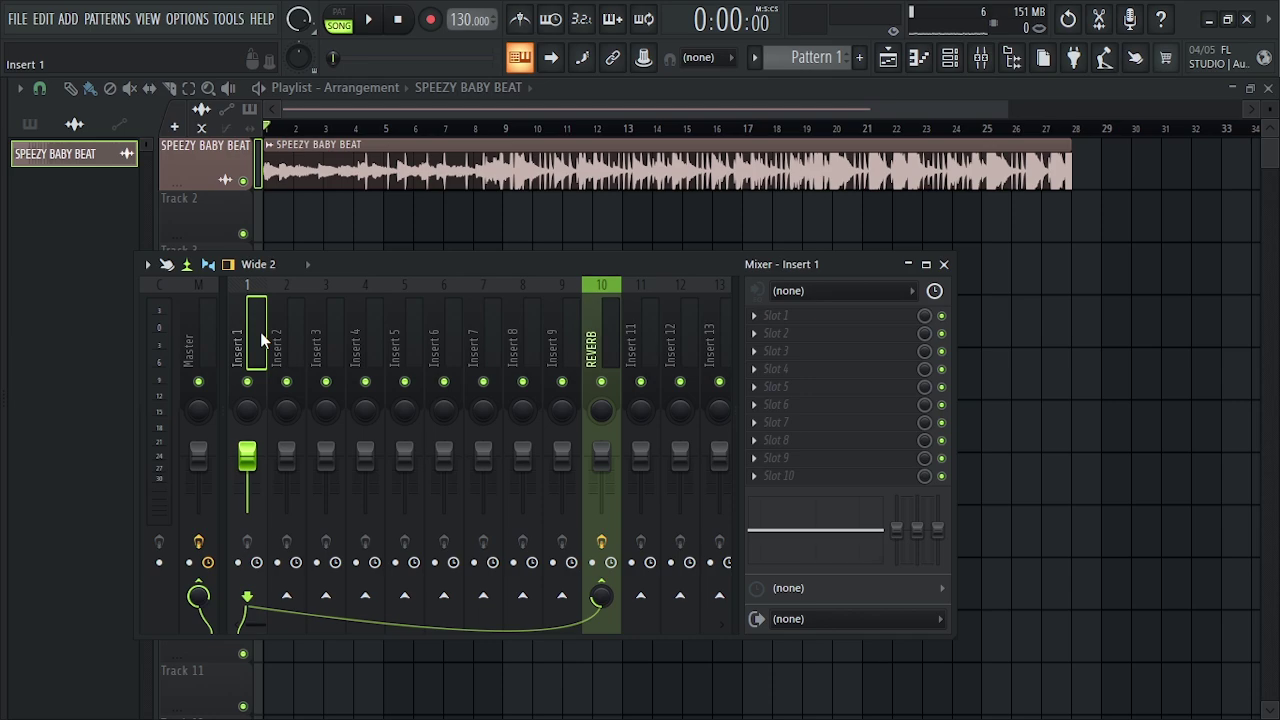
# Load Auto-Key into the first effect slot of Insert 1 and move its window aside from the mixer channels
pyautogui.click(768, 320)
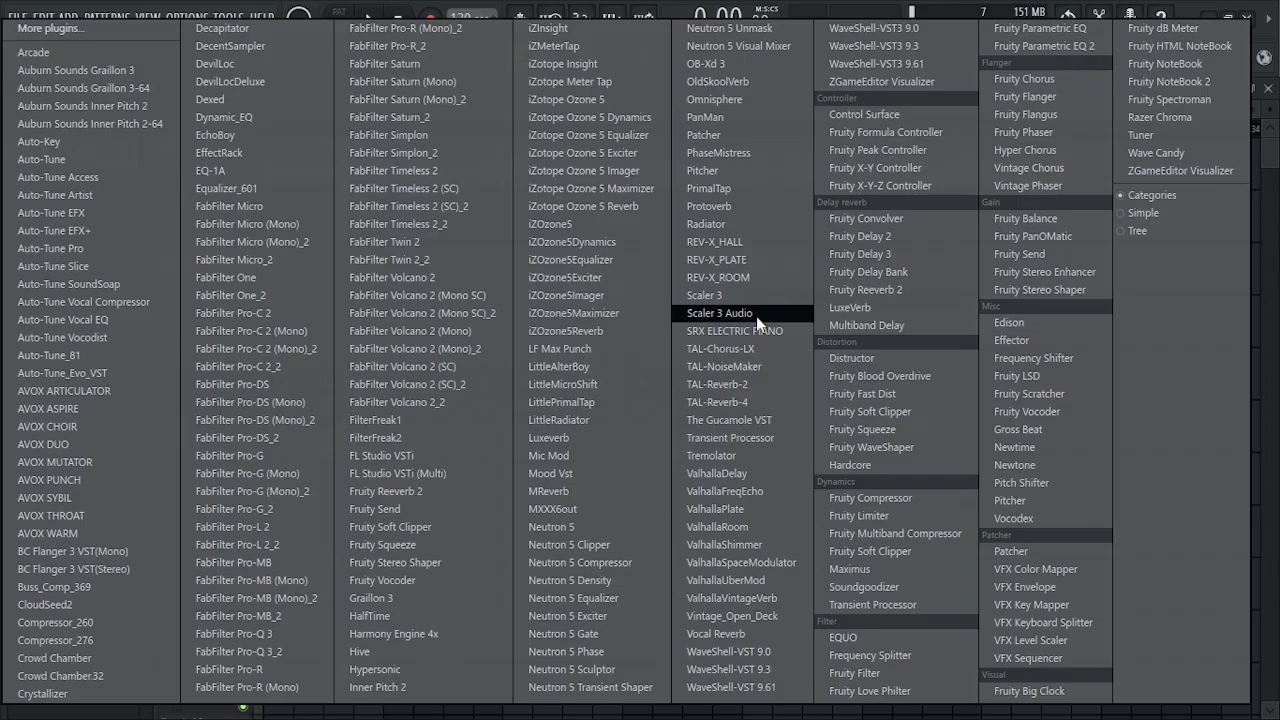
pyautogui.click(42, 159)
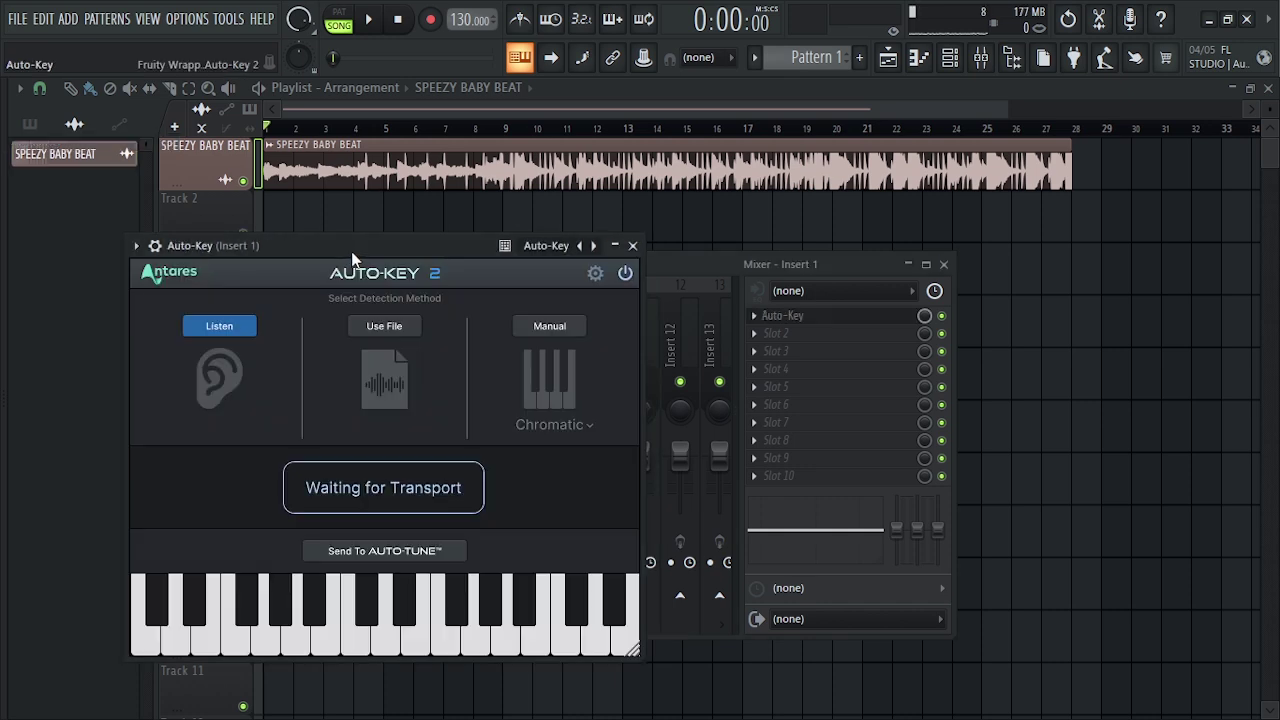
pyautogui.moveTo(351, 251); pyautogui.dragTo(603, 252)
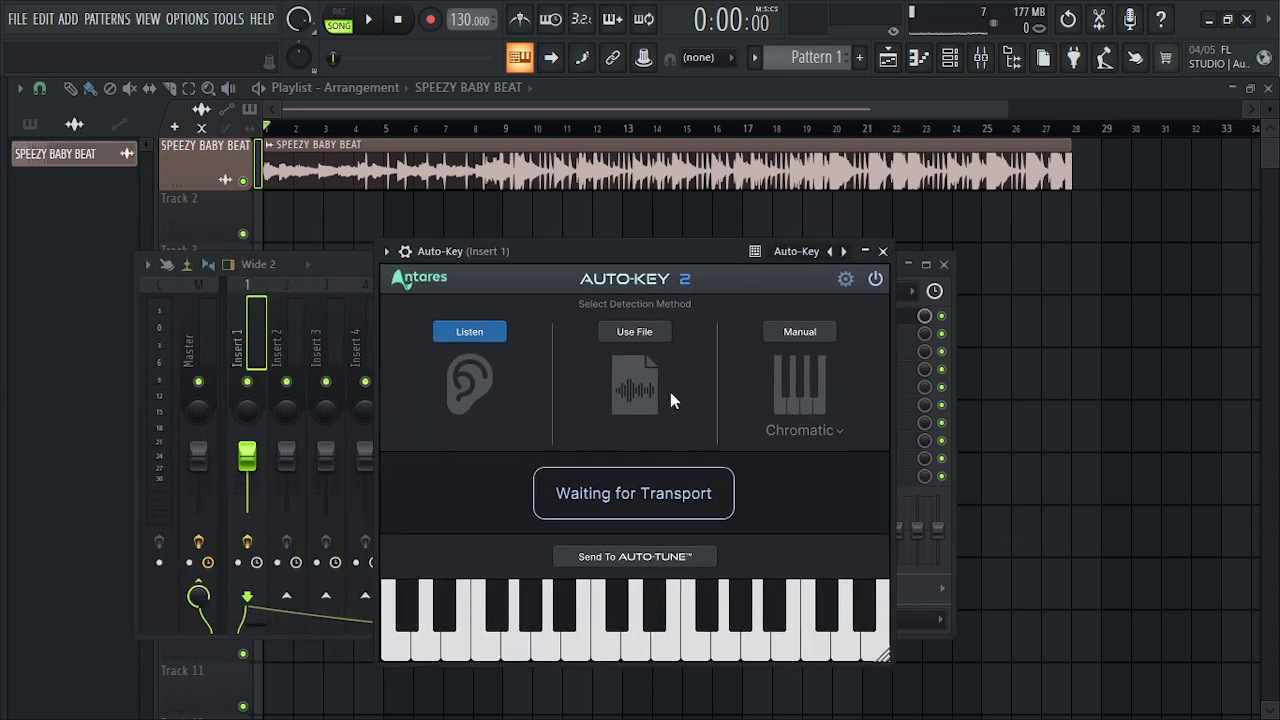
pyautogui.click(656, 254)
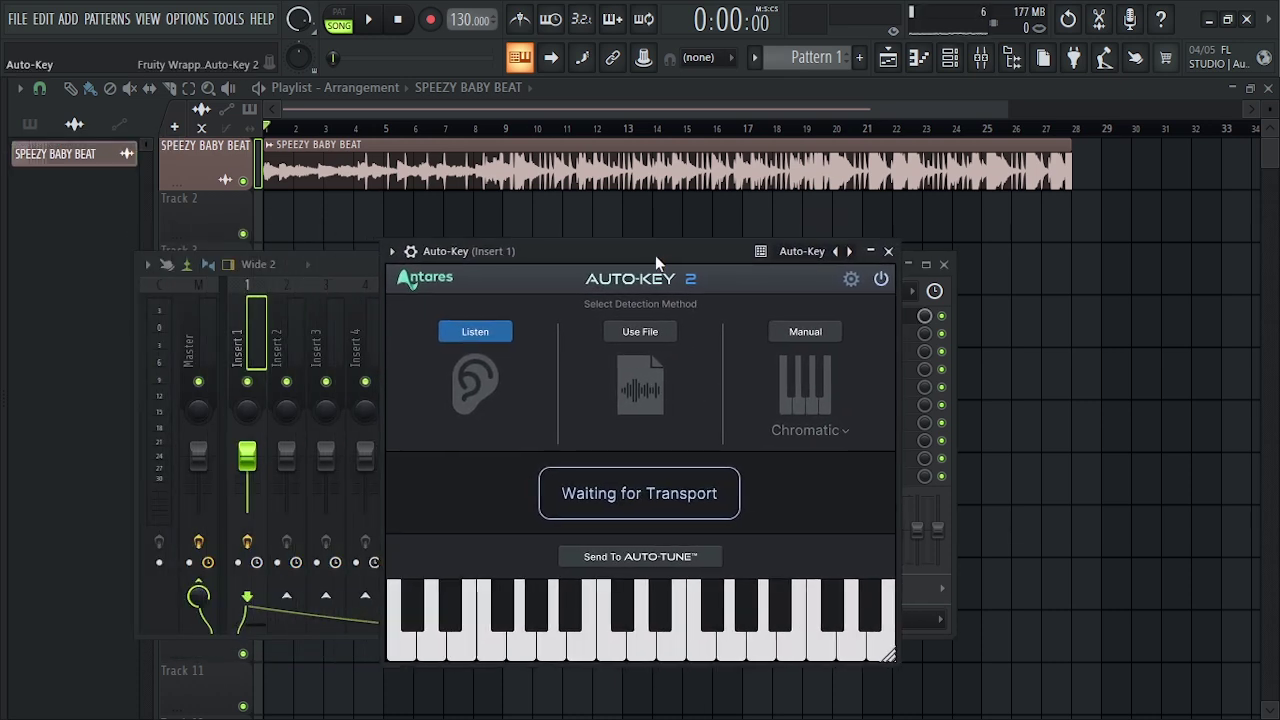
pyautogui.moveTo(622, 262); pyautogui.dragTo(595, 259)
# Play the beat with Auto-Key in Listen mode and read the detected key
pyautogui.press('space')
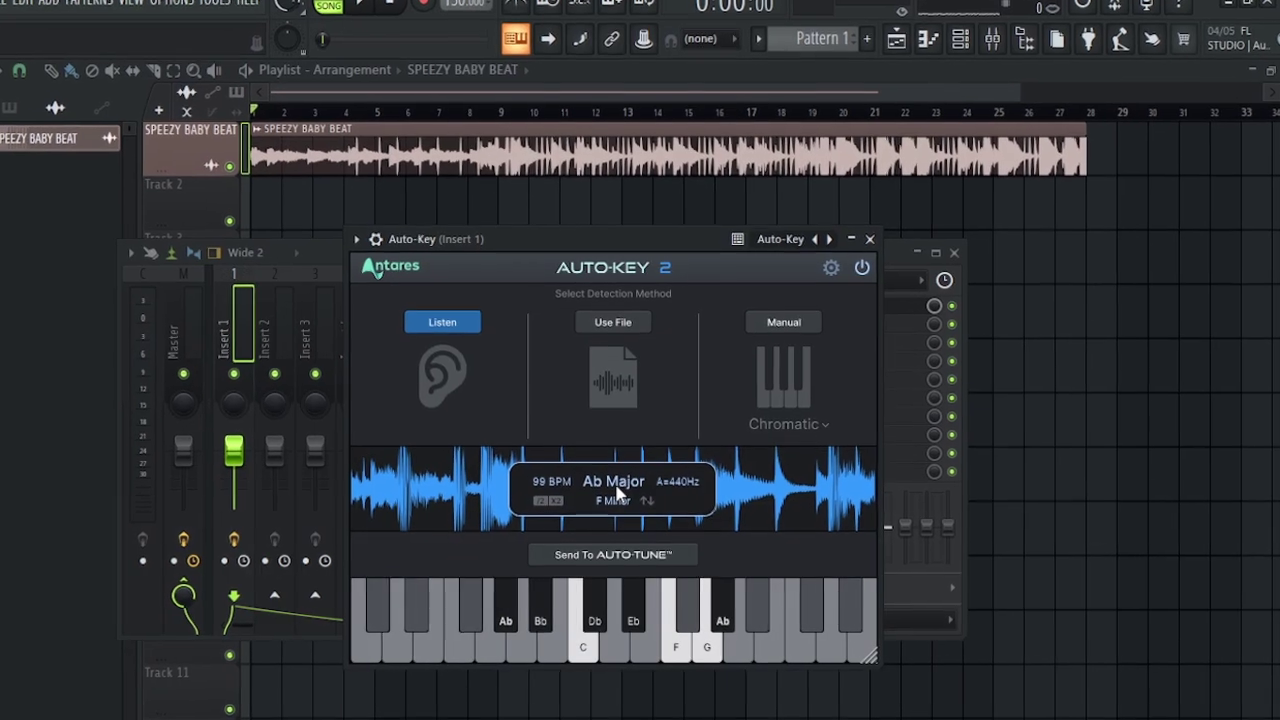
pyautogui.moveTo(617, 490)
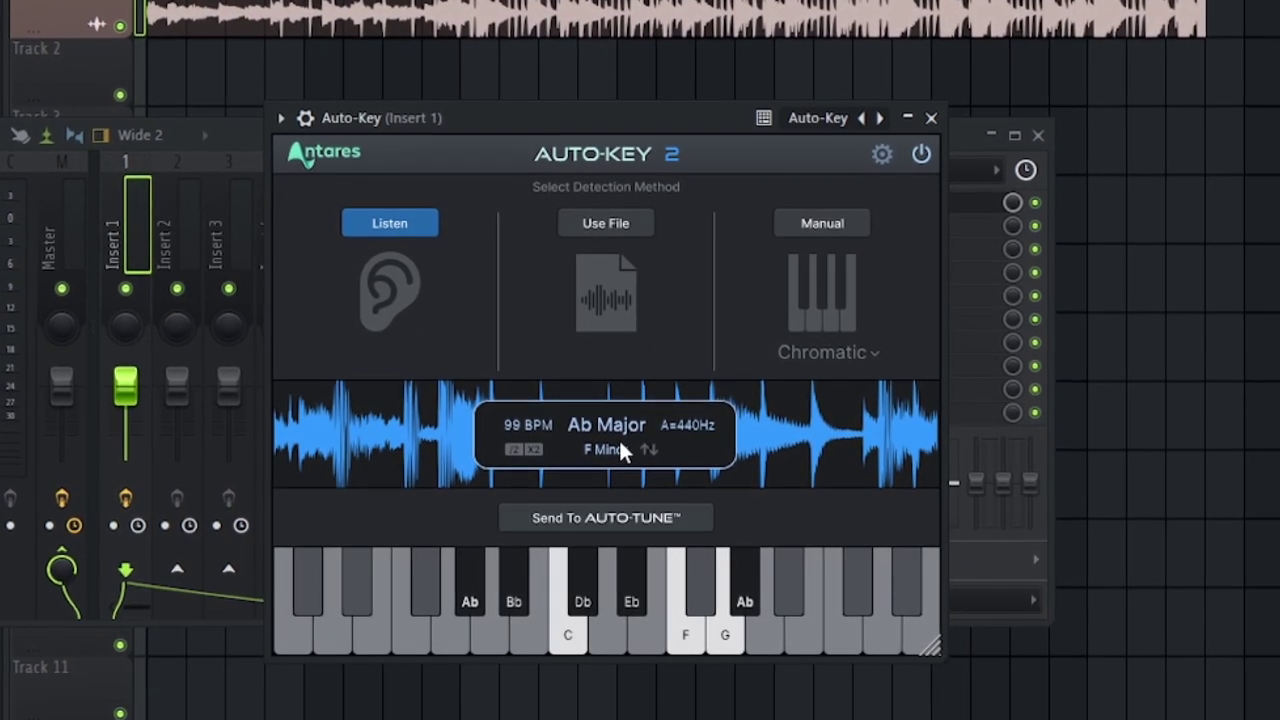
pyautogui.moveTo(625, 447)
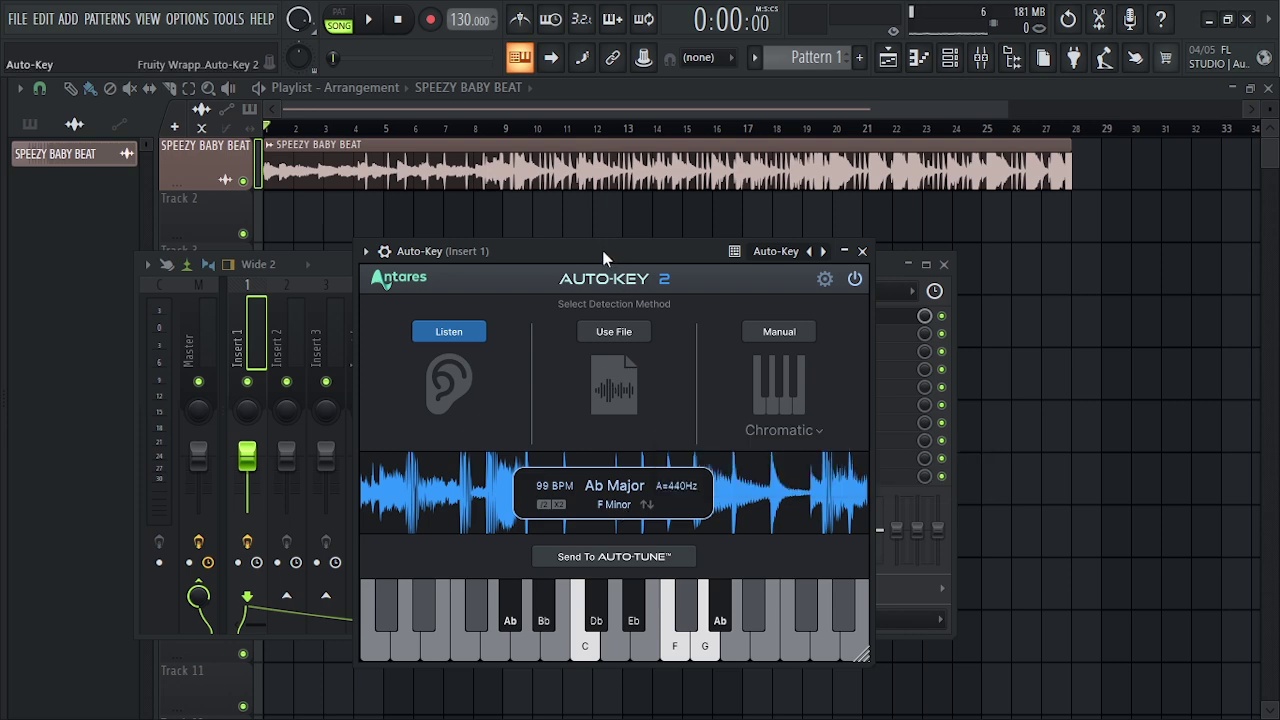
pyautogui.moveTo(602, 250); pyautogui.dragTo(444, 242)
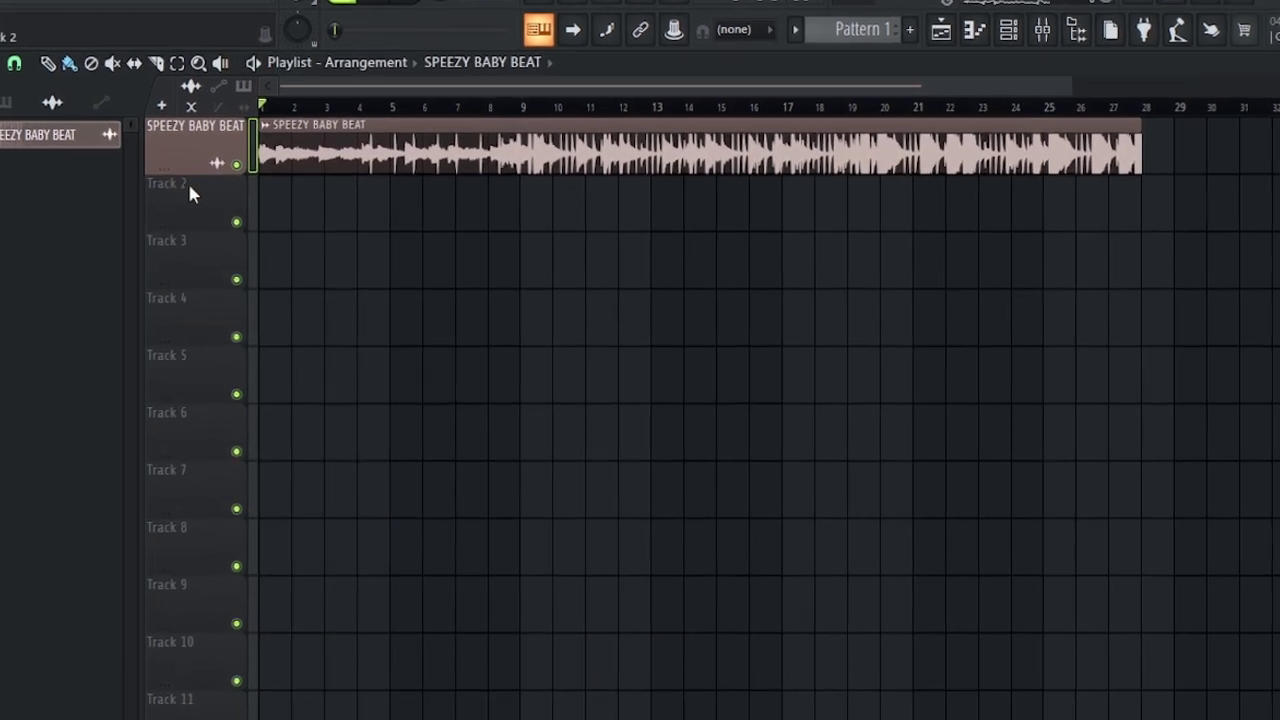
# Turn playlist Track 2 into an audio track linked to mixer Insert 1 and set its recording input to mono In 2
pyautogui.rightClick(197, 183)
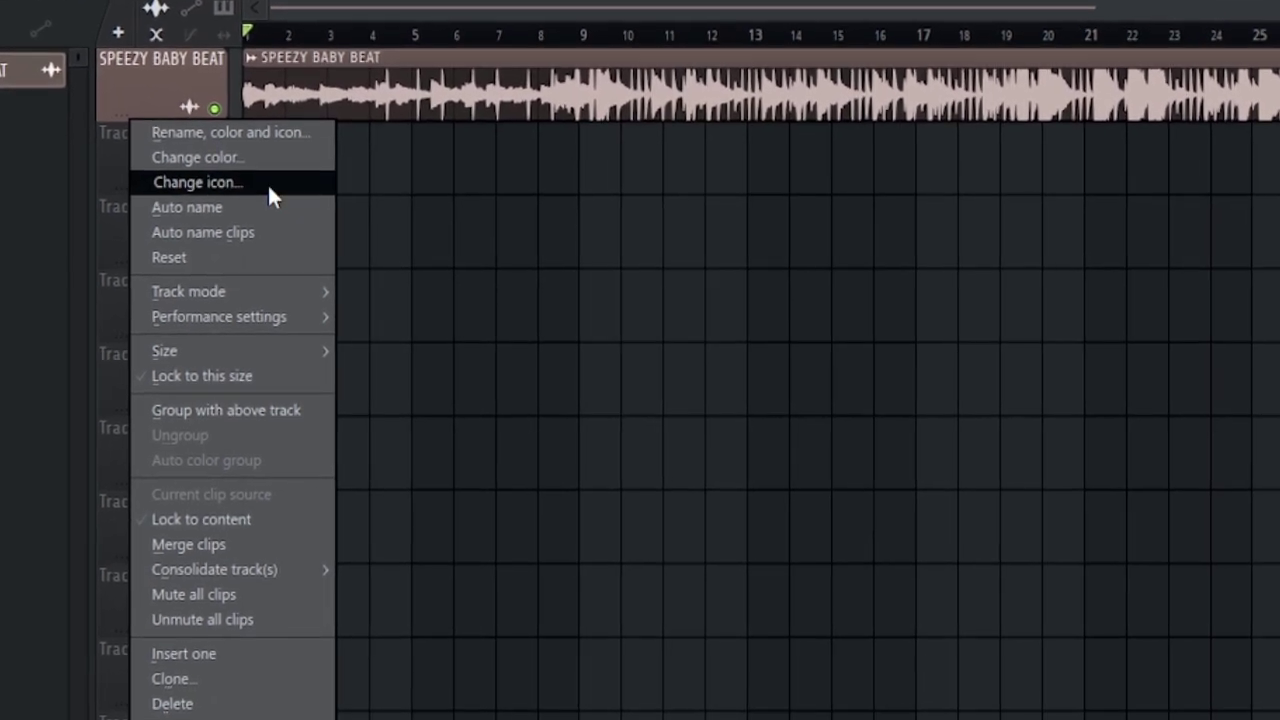
pyautogui.moveTo(259, 297)
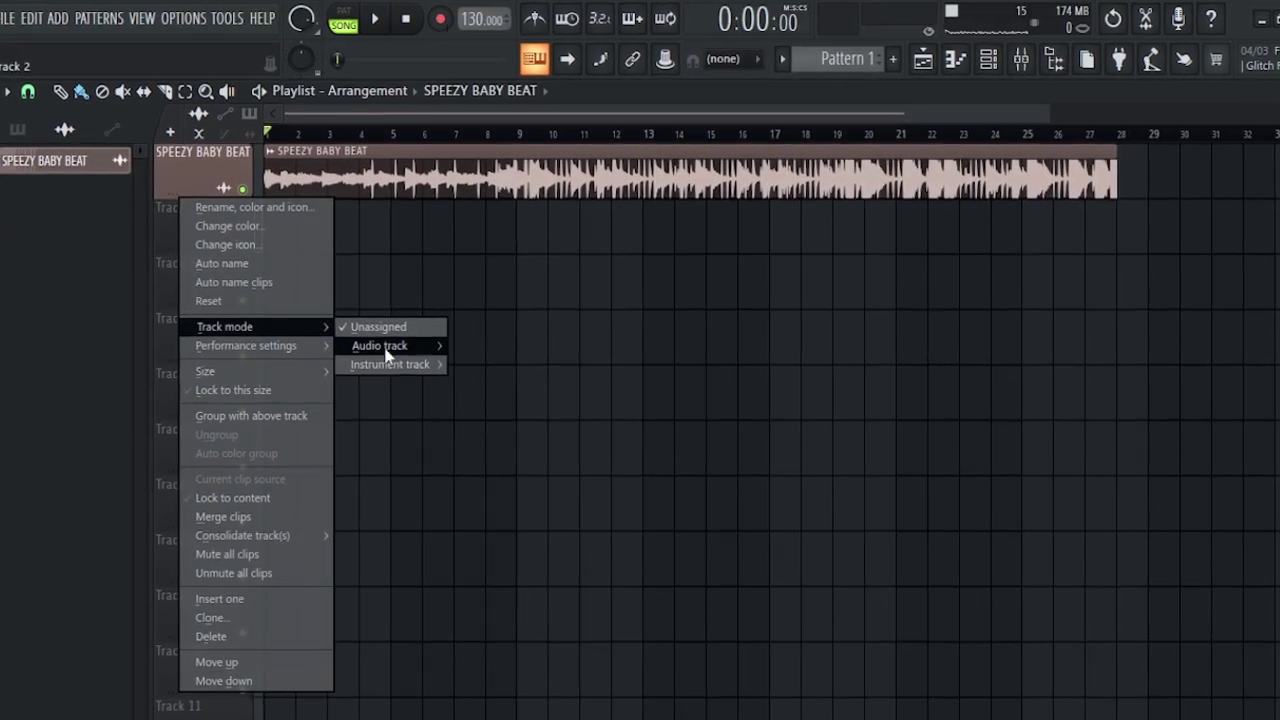
pyautogui.moveTo(405, 334)
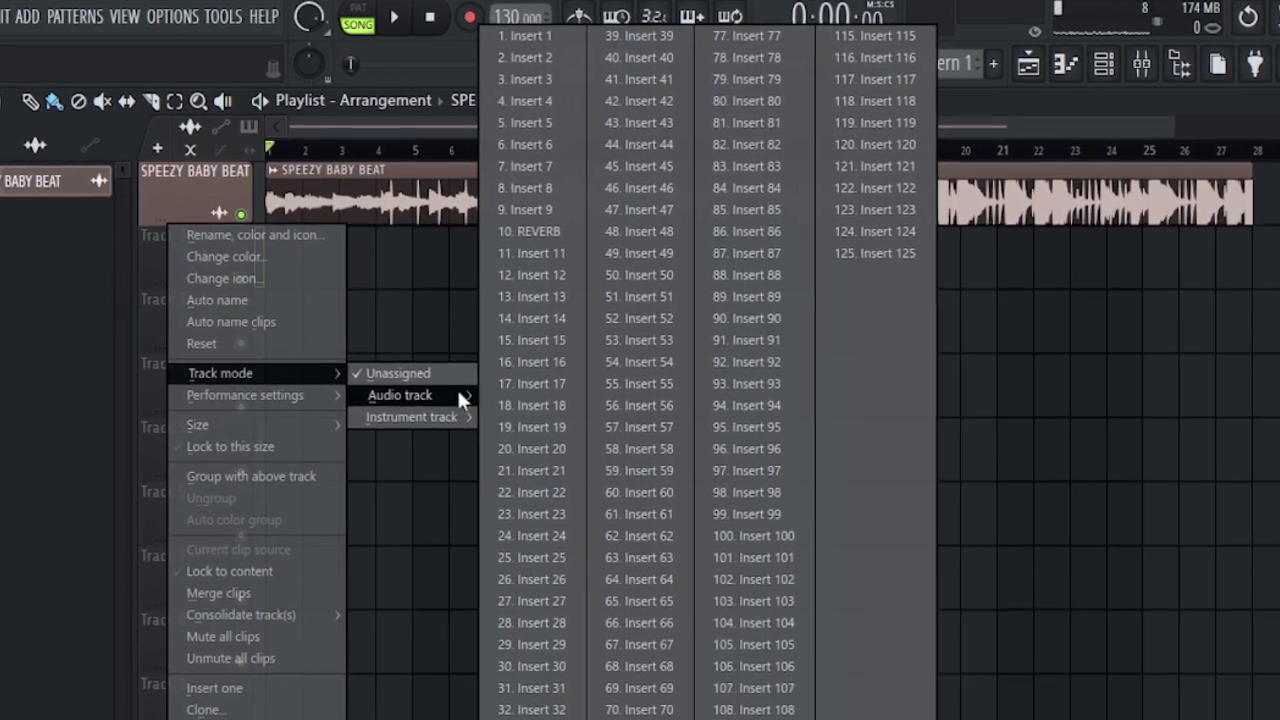
pyautogui.click(560, 36)
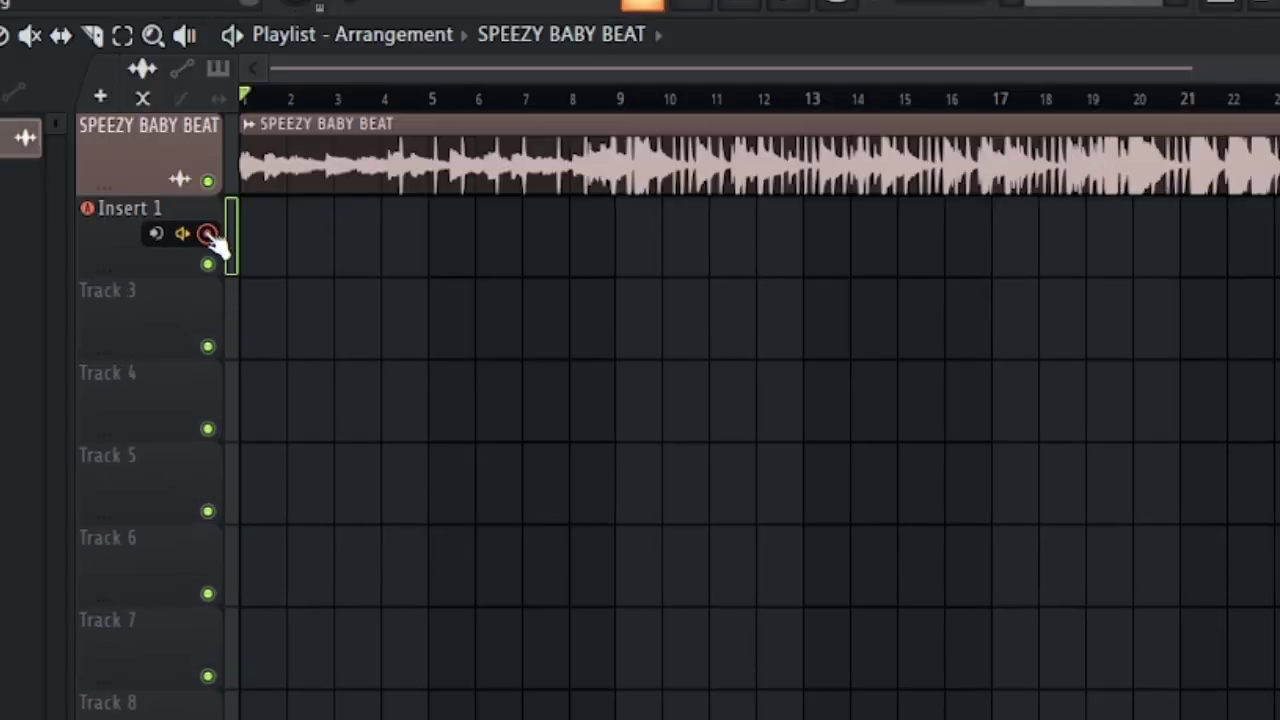
pyautogui.click(155, 233)
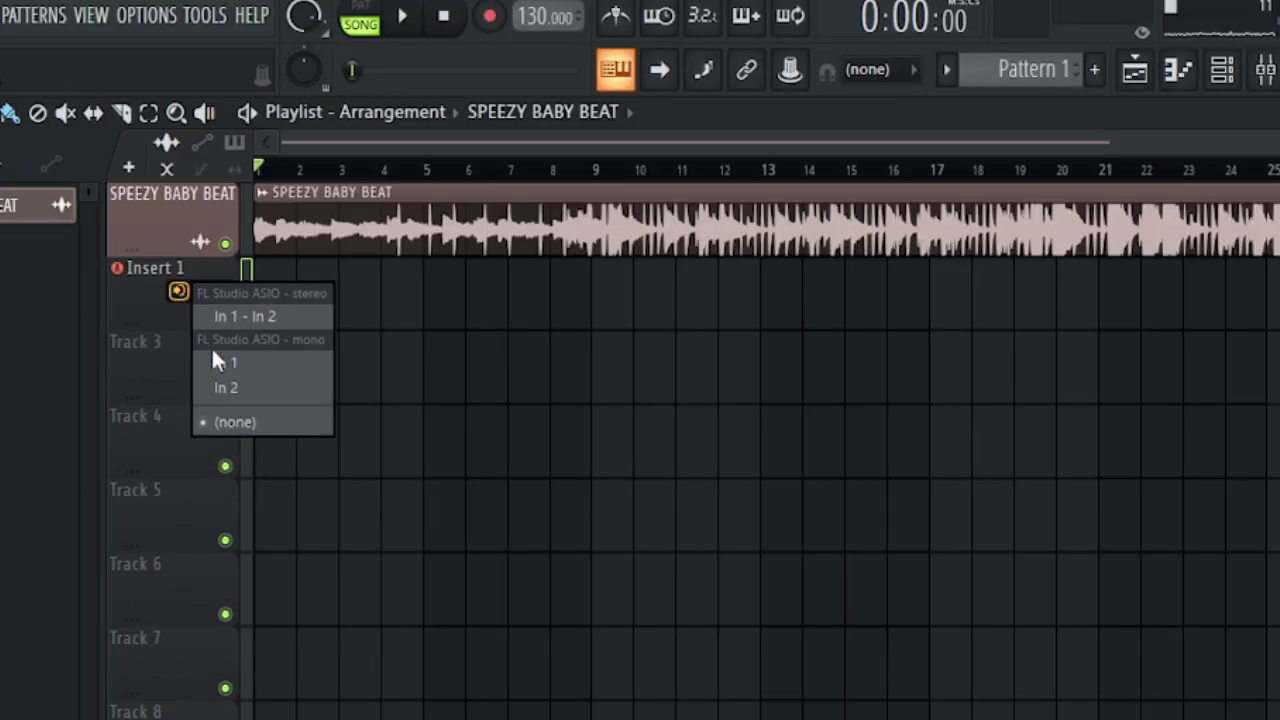
pyautogui.click(238, 388)
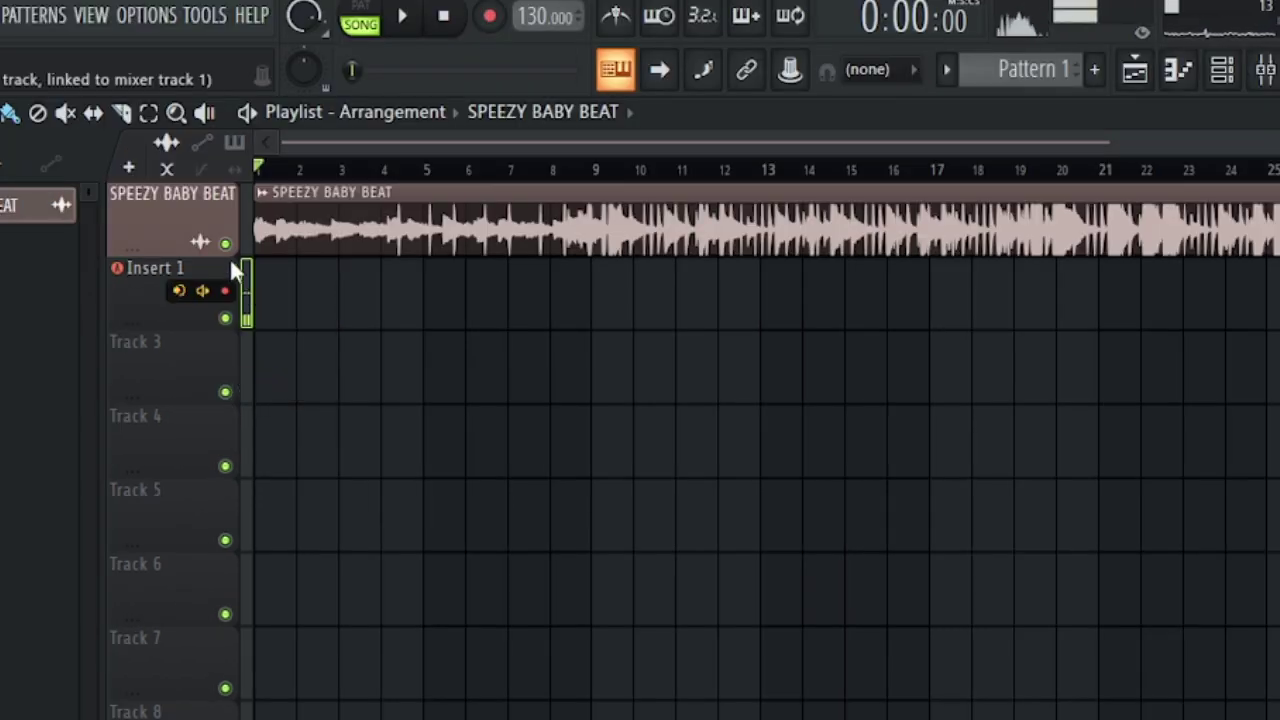
# Open the audio device settings and show the ASIO panel of the FL Studio ASIO device
pyautogui.click(163, 20)
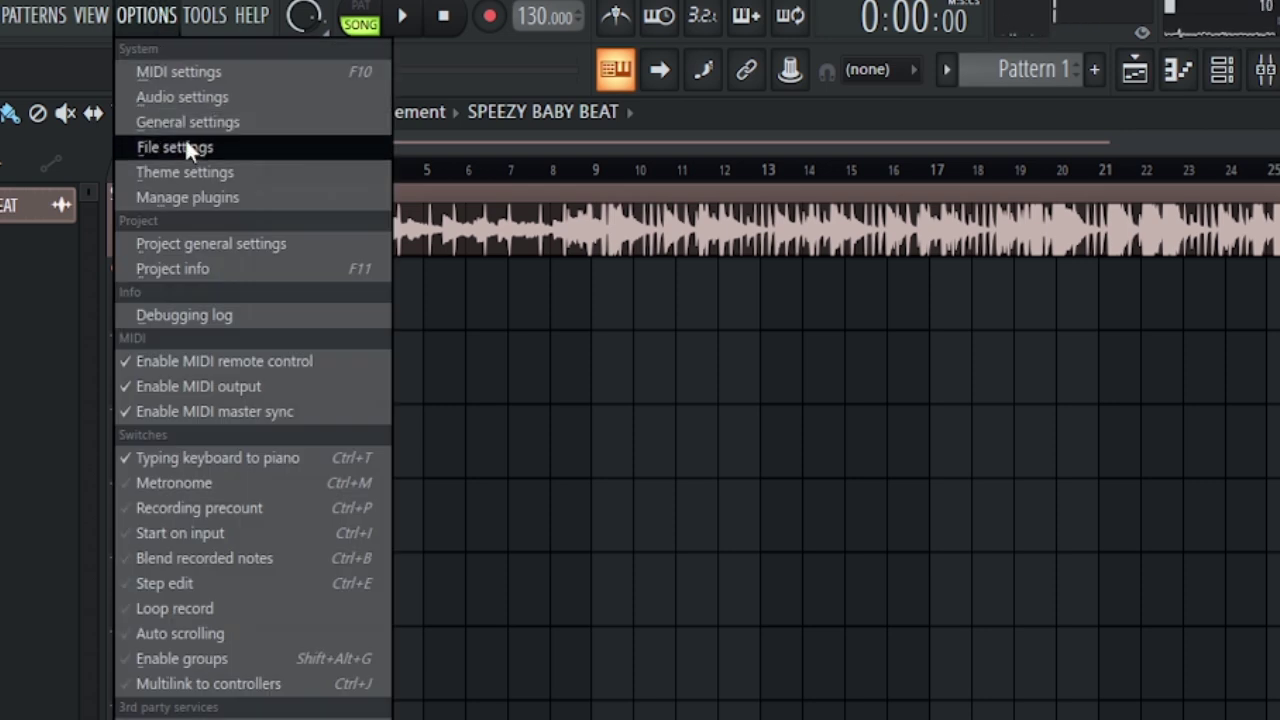
pyautogui.click(196, 100)
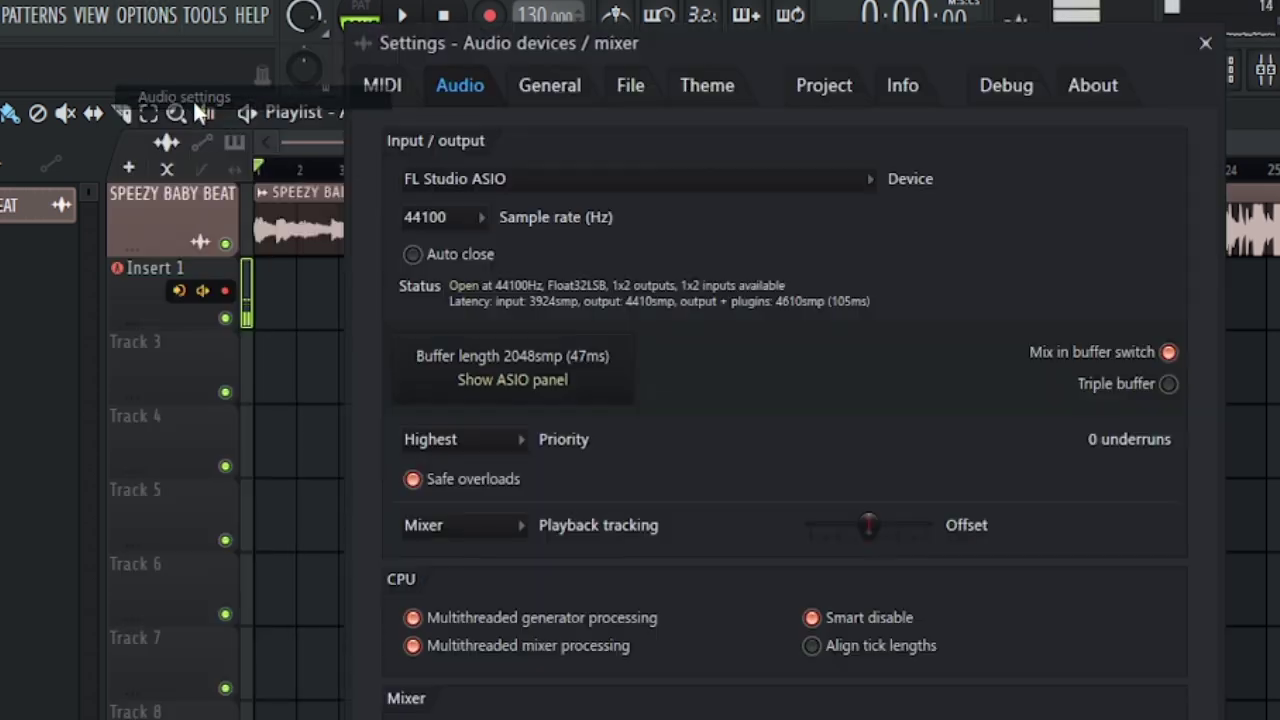
pyautogui.click(521, 386)
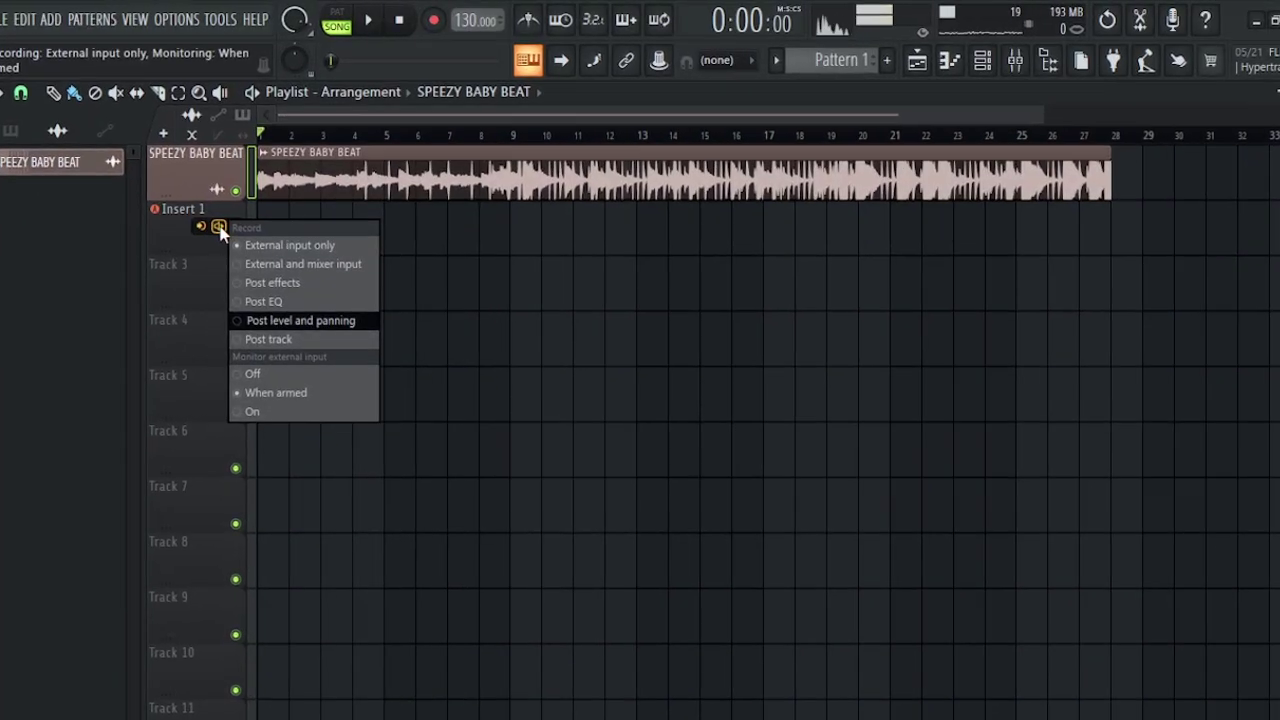
# Review the recording source and external-input monitoring options of the Insert 1 audio track
pyautogui.click(209, 241)
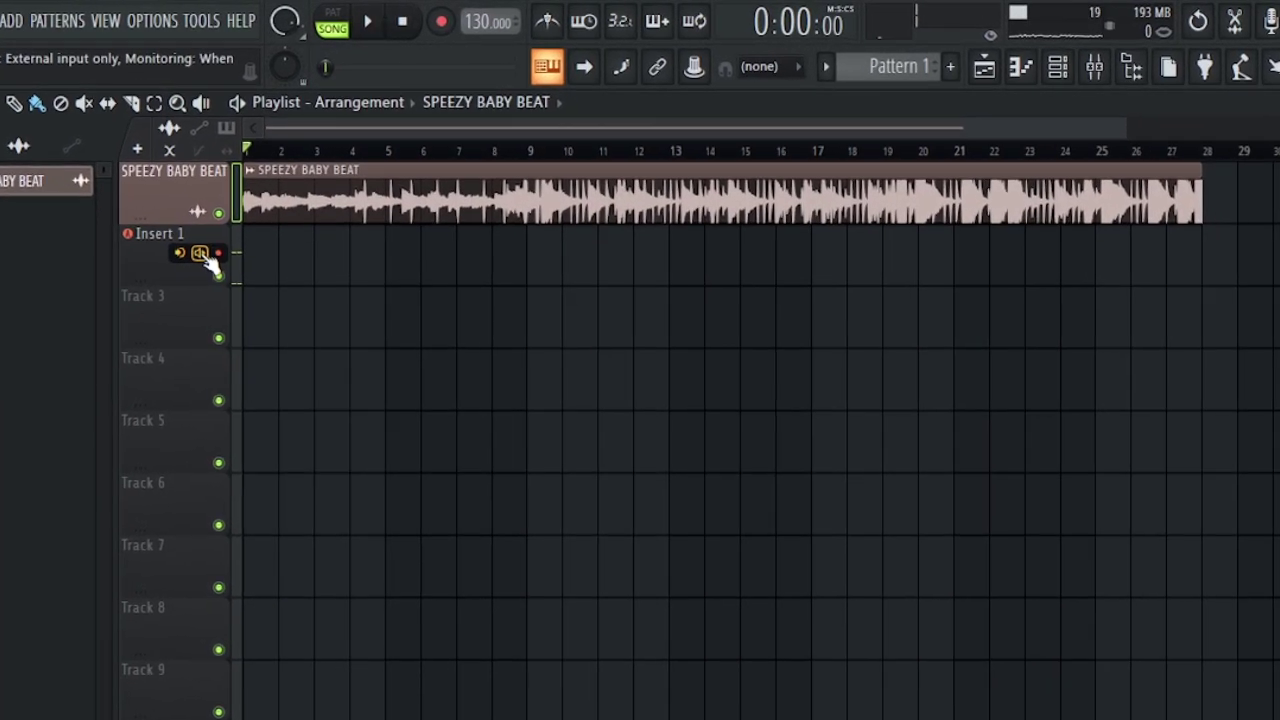
pyautogui.rightClick(209, 241)
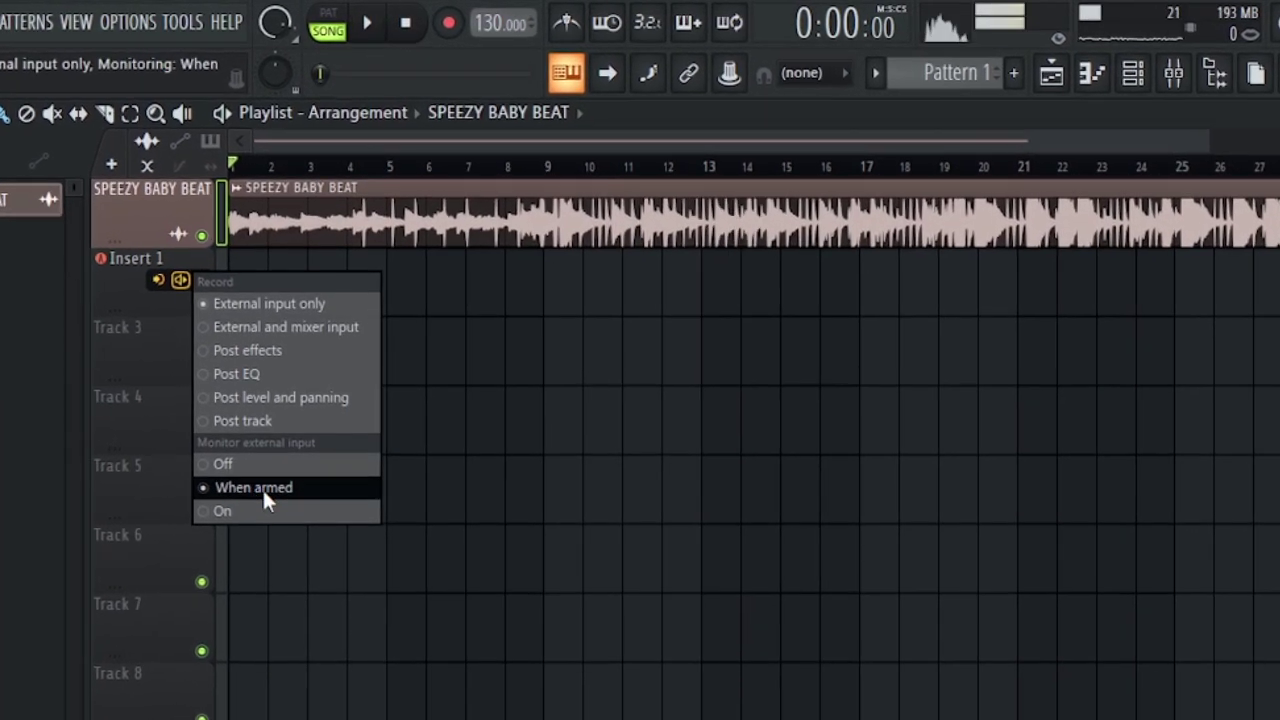
pyautogui.click(255, 465)
# Record a vocal take of about 11 bars over the beat on the Insert 1 audio track and close the mixer
pyautogui.press('F9')
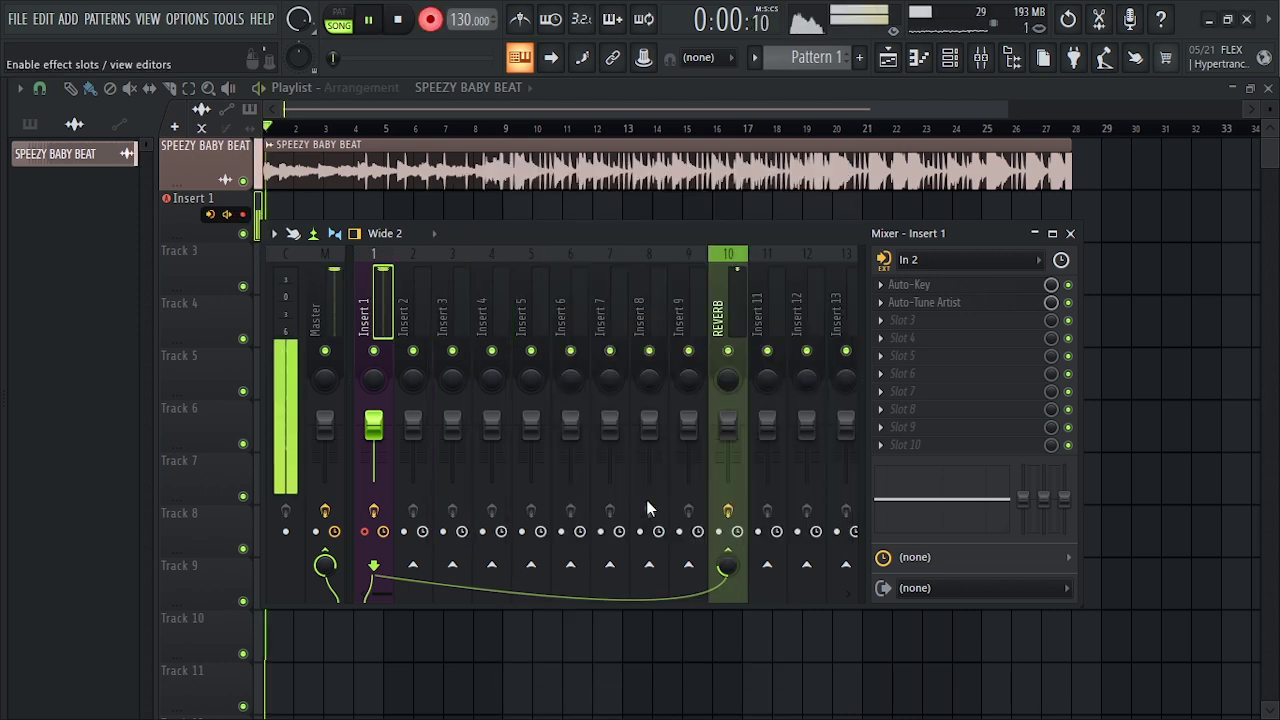
pyautogui.press('space')
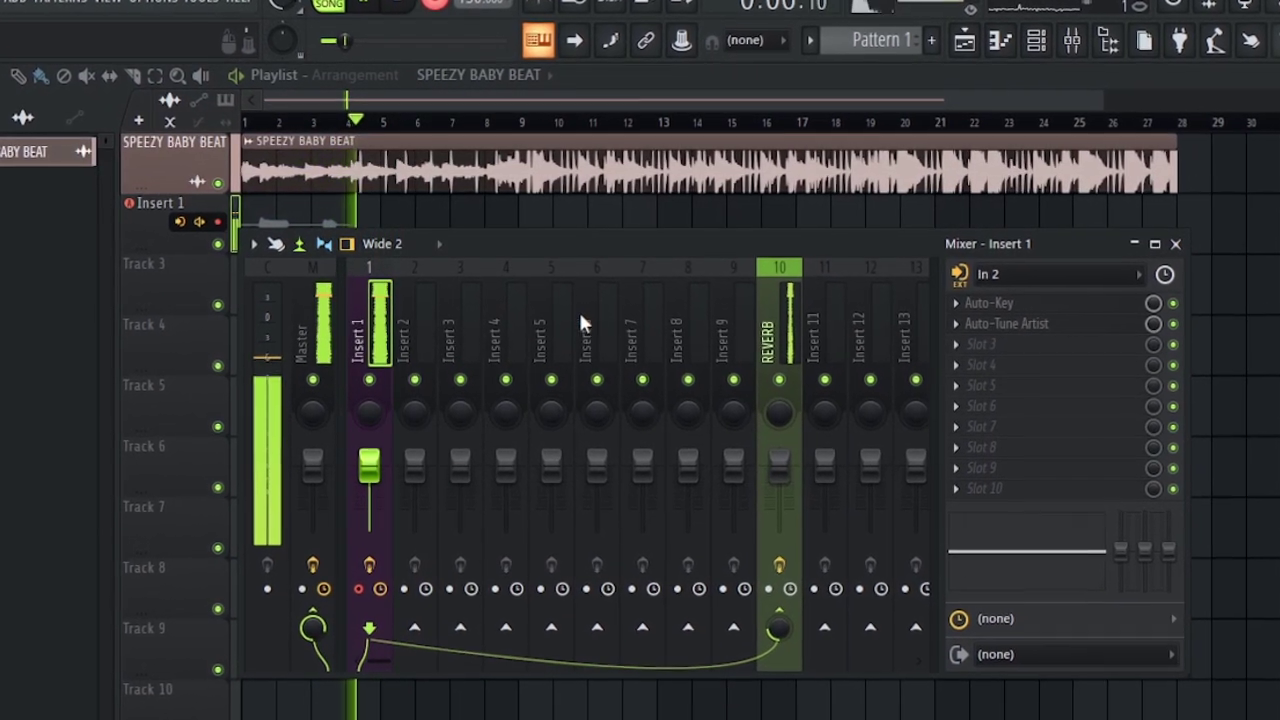
pyautogui.moveTo(533, 240); pyautogui.dragTo(536, 318)
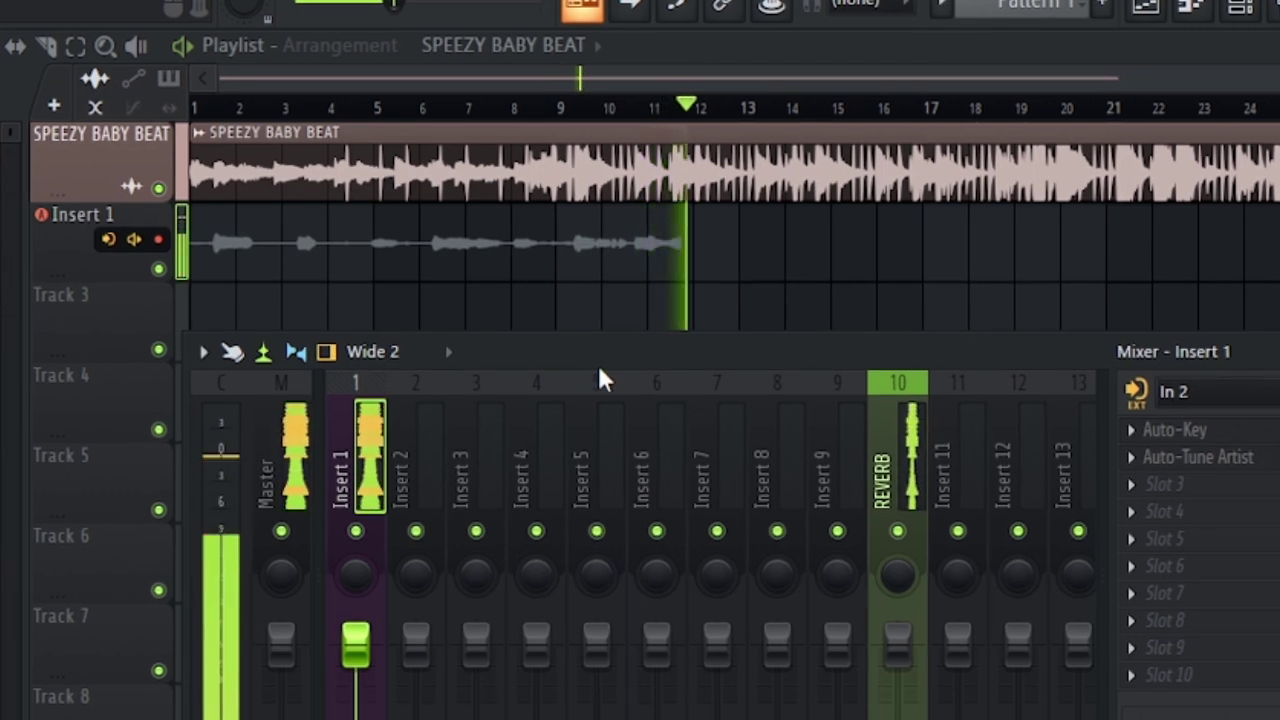
pyautogui.press('space')
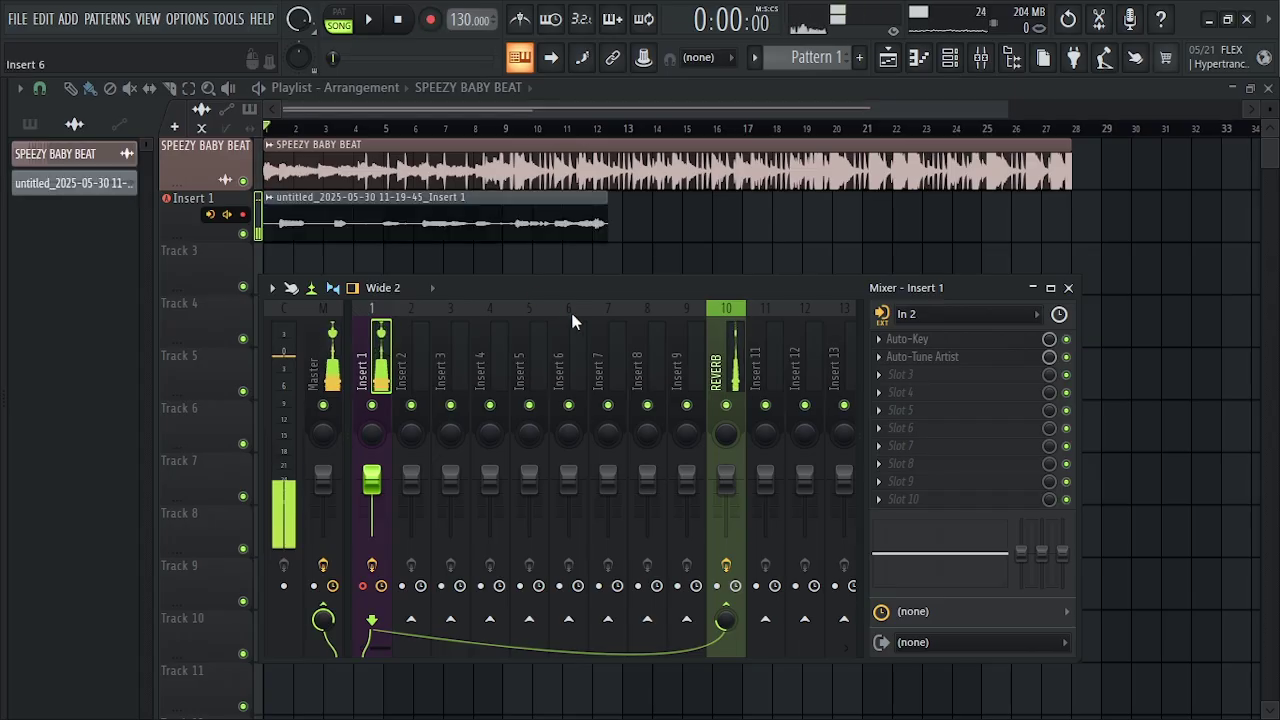
pyautogui.click(1068, 288)
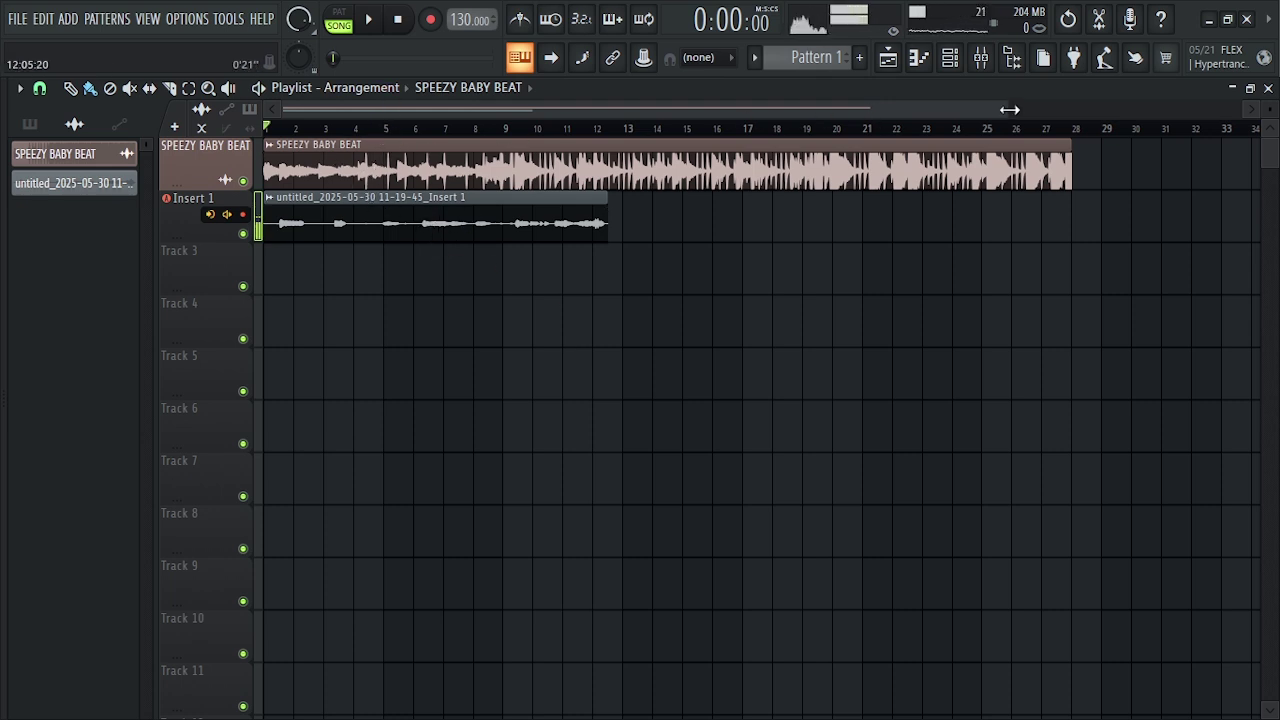
# Lower the volume of the SPEEZY BABY BEAT clip to -5.9 dB in the playlist
pyautogui.moveTo(1009, 109); pyautogui.dragTo(745, 109)
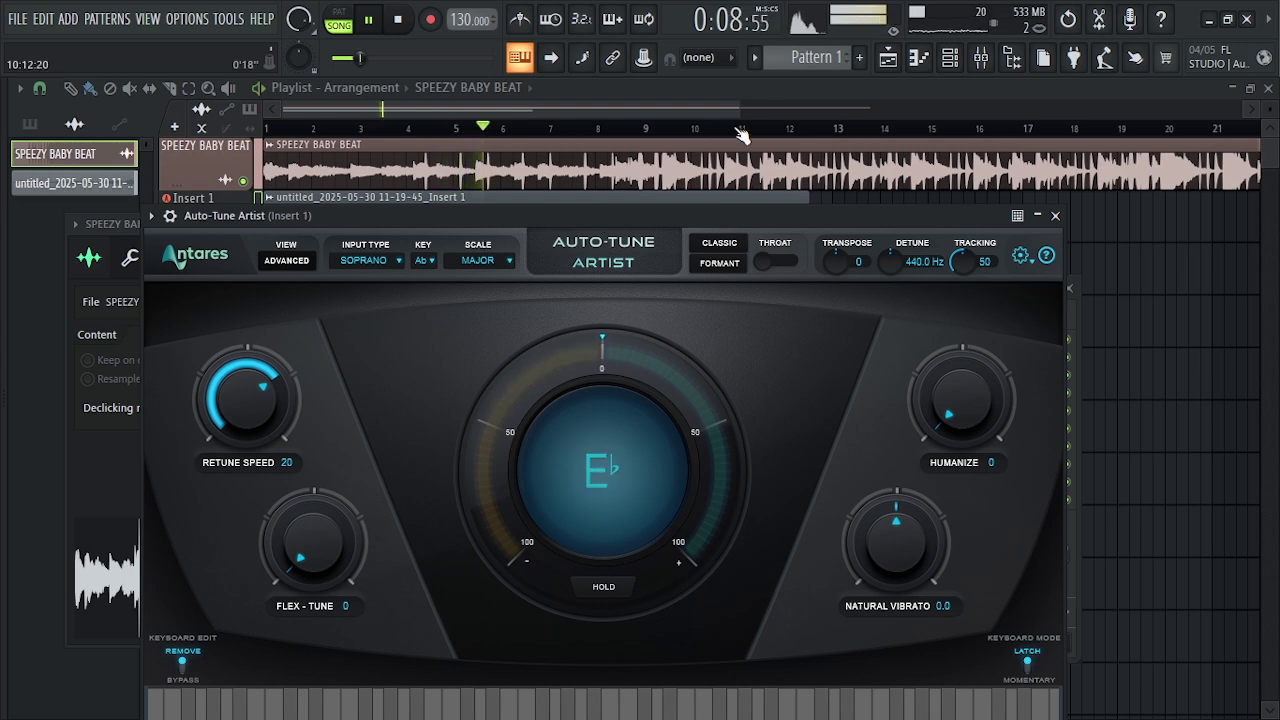
pyautogui.moveTo(738, 115); pyautogui.dragTo(860, 116)
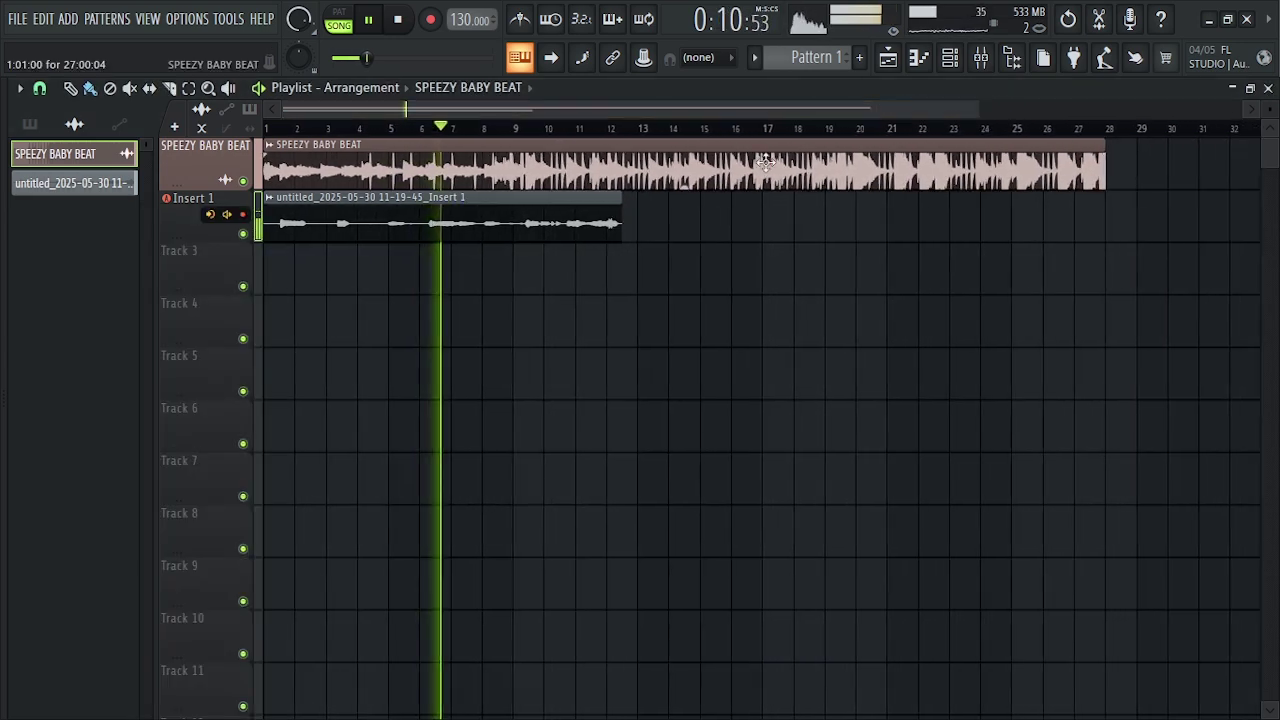
pyautogui.moveTo(686, 189); pyautogui.dragTo(684, 187)
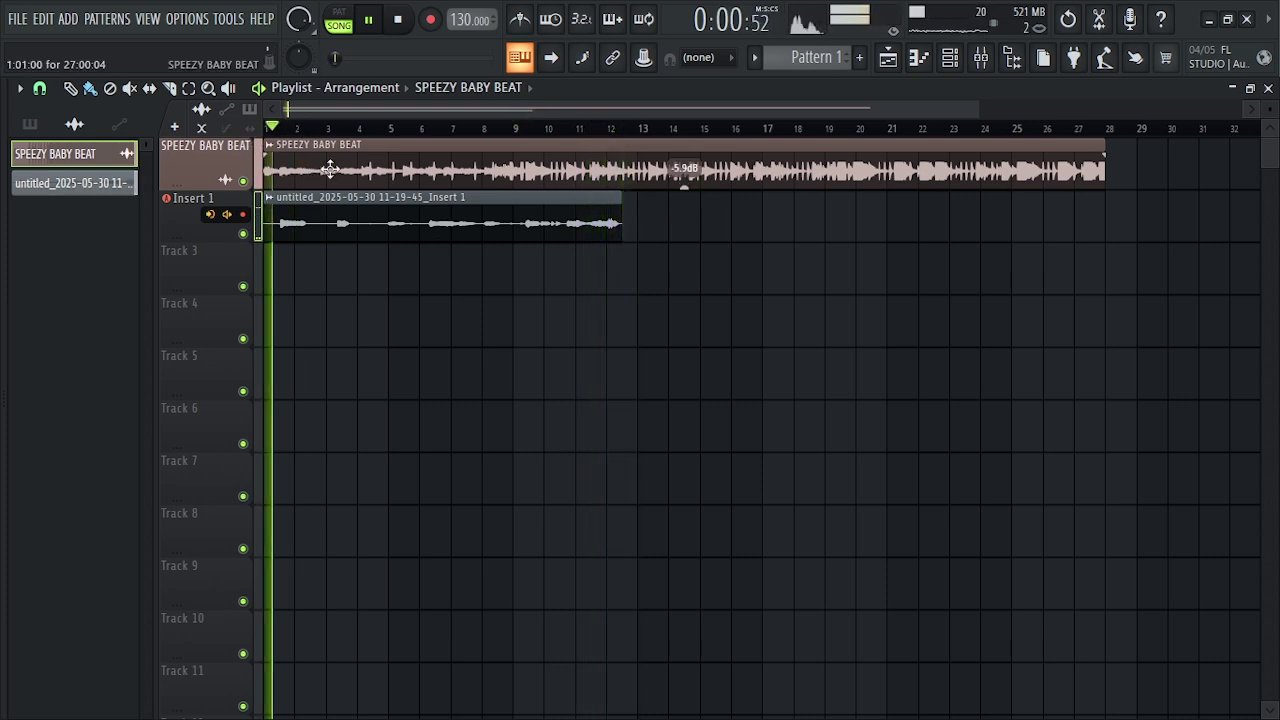
# Raise Insert 1's send level to the REVERB track to about 69%, listen to the vocal with the beat, and close the mixer
pyautogui.click(982, 62)
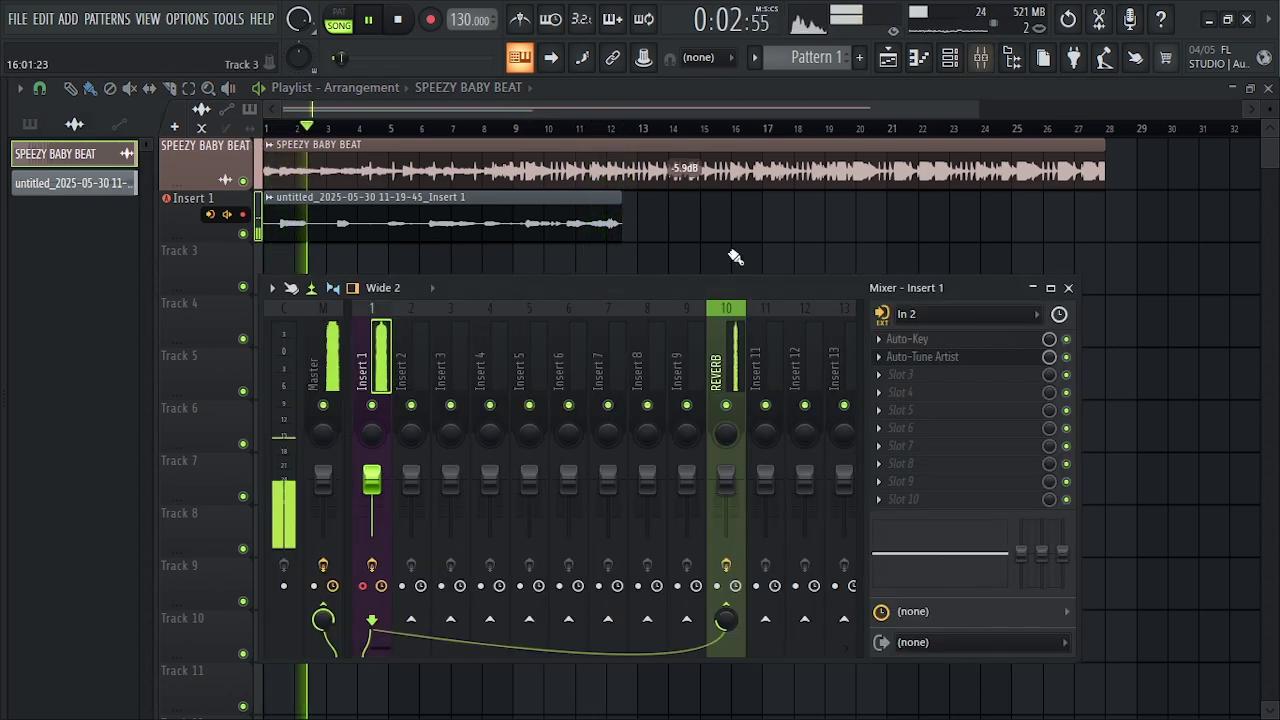
pyautogui.moveTo(724, 633); pyautogui.dragTo(724, 602)
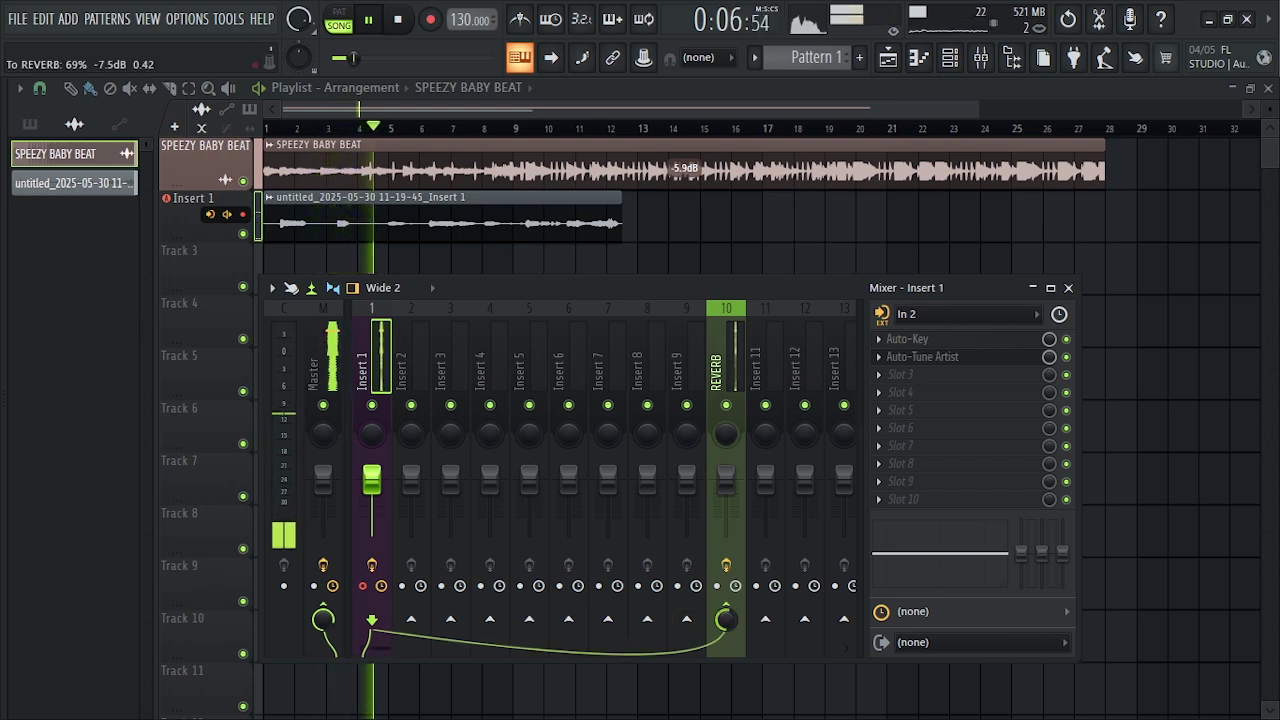
pyautogui.click(737, 340)
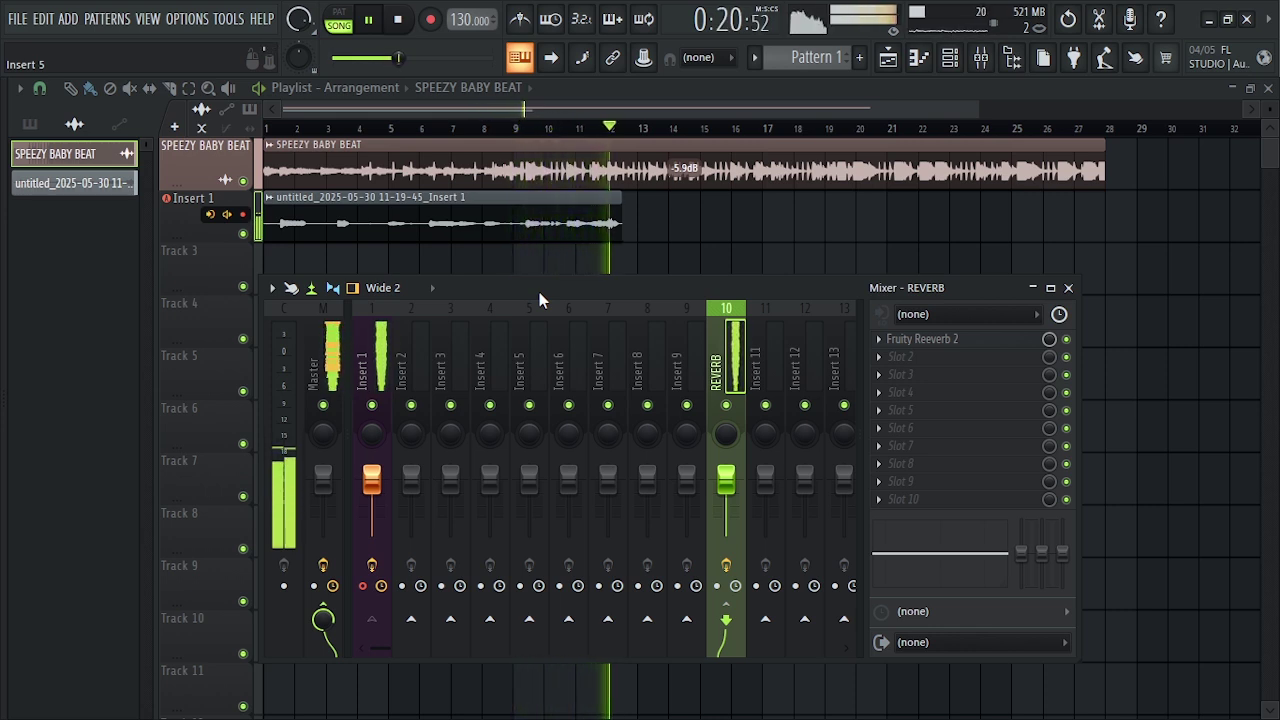
pyautogui.press('space')
pyautogui.press('F9')
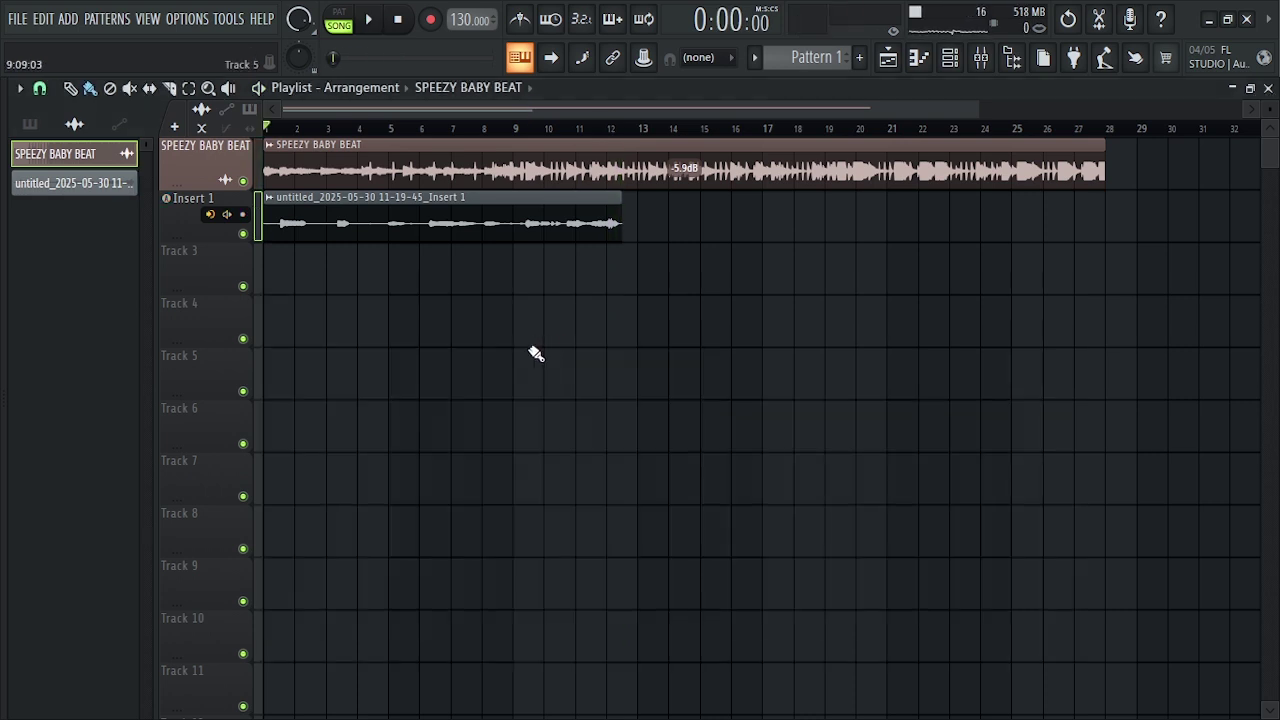